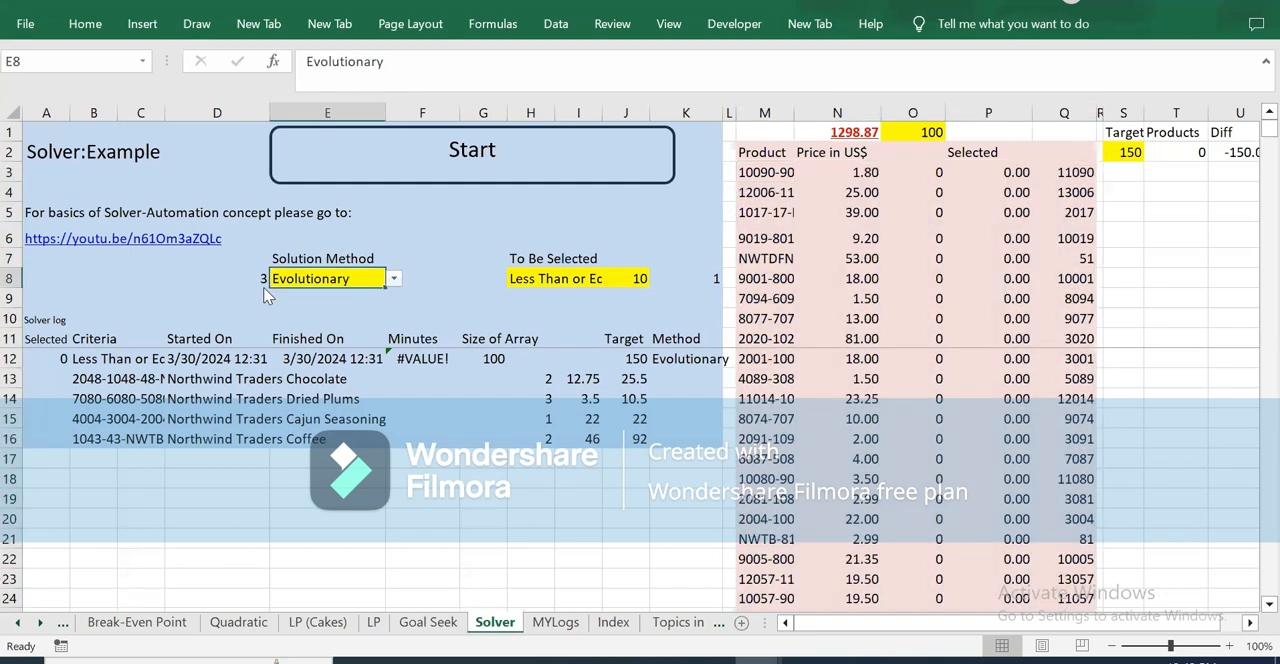
Step: Review the available options in the Solution Method list in cell E8, keeping Evolutionary selected
key("alt+Down")
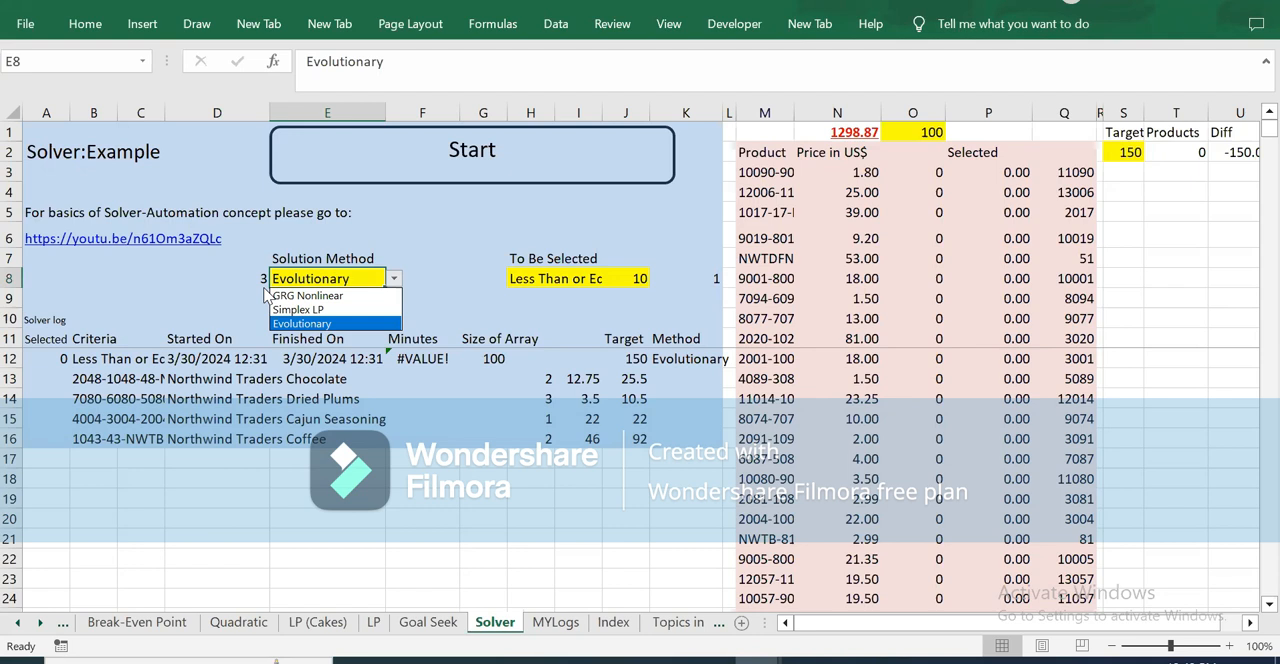
left_click(264, 288)
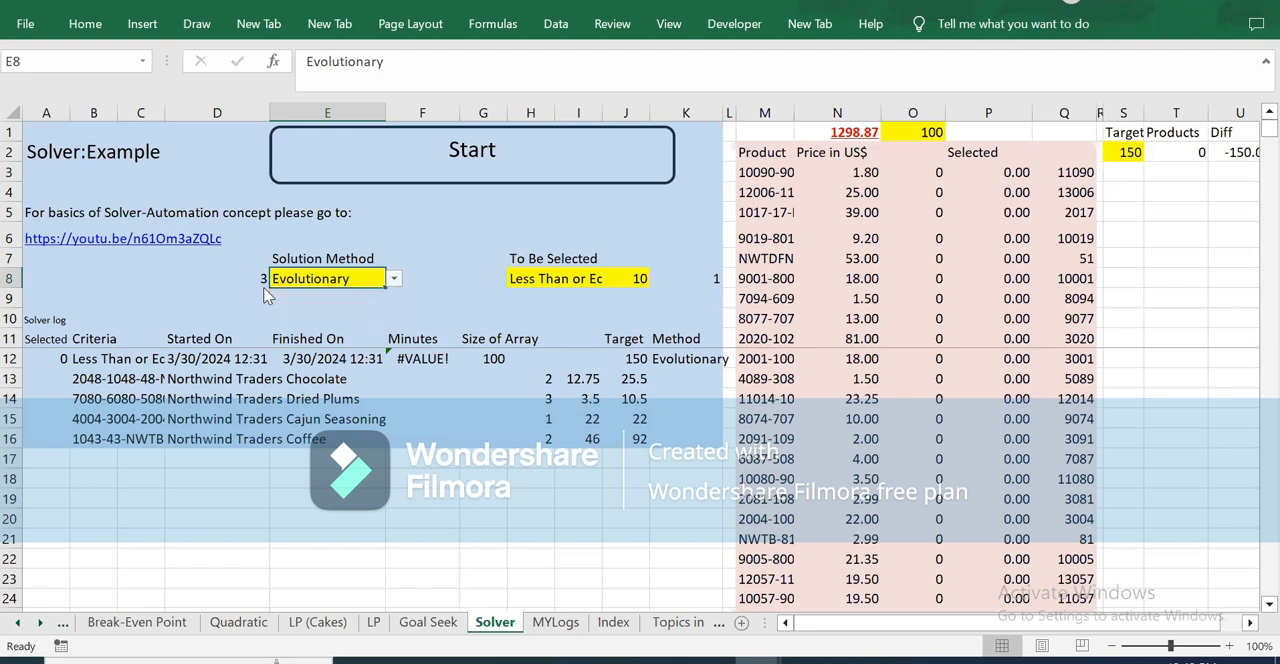
key("alt+Down")
left_click(265, 288)
key("alt+Down")
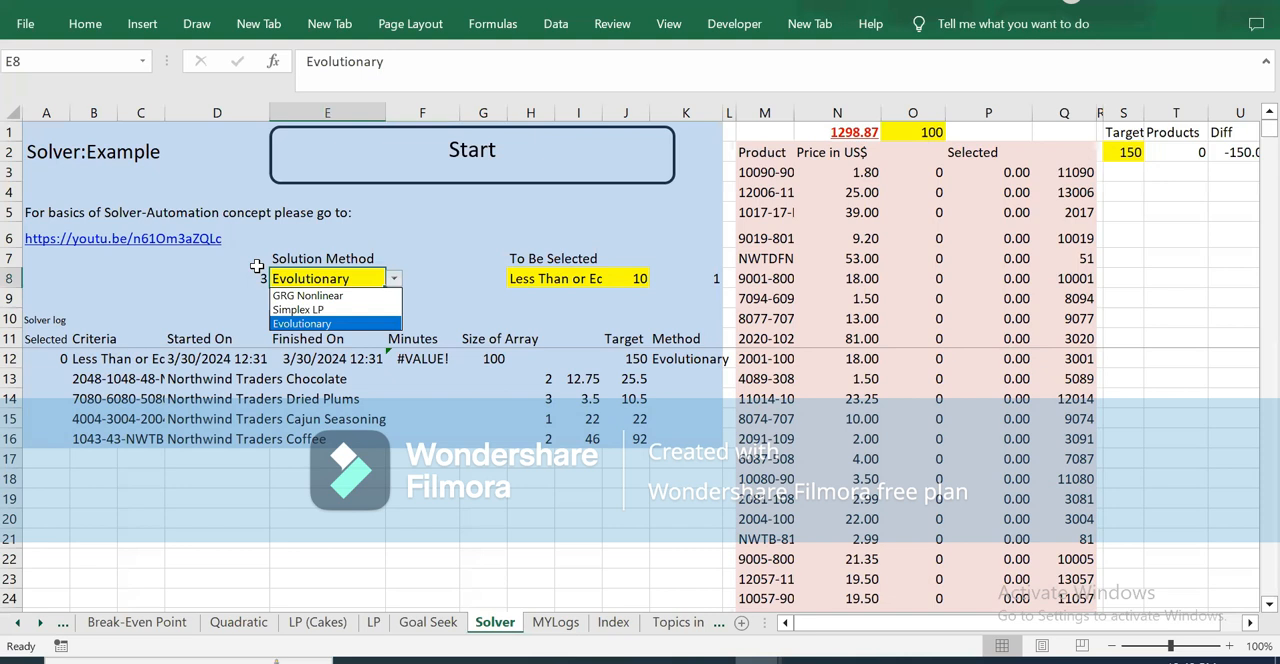
key("Up")
key("Up")
left_click(435, 306)
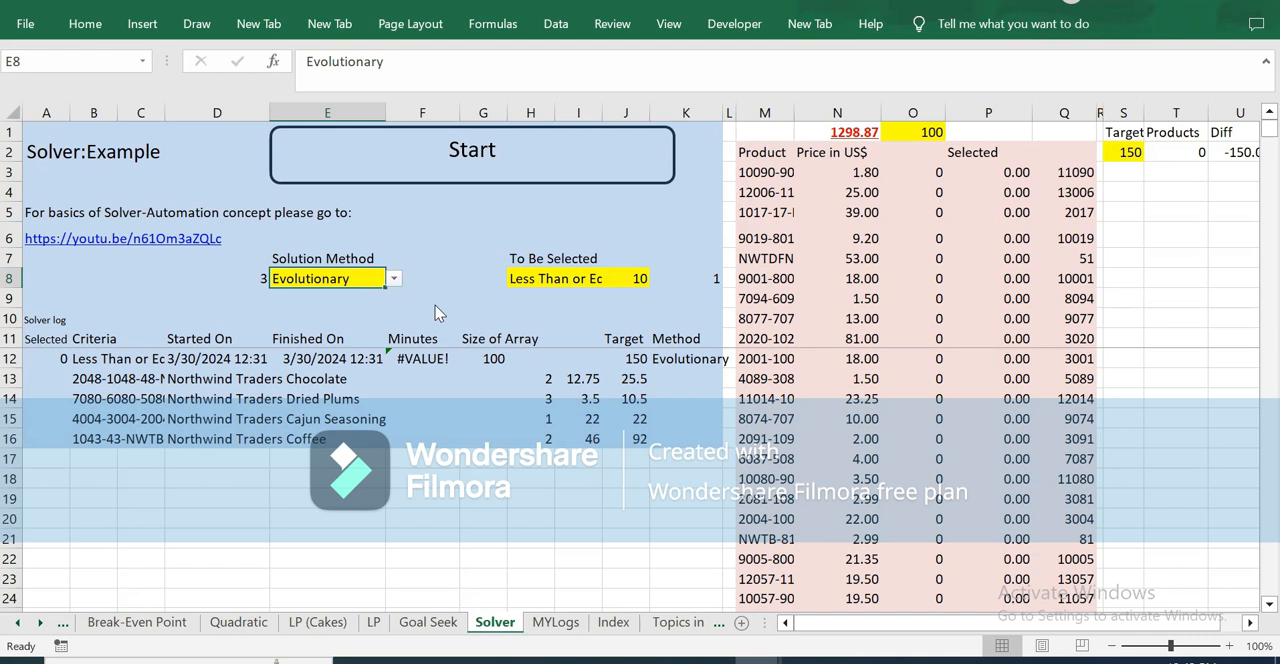
left_click(424, 261)
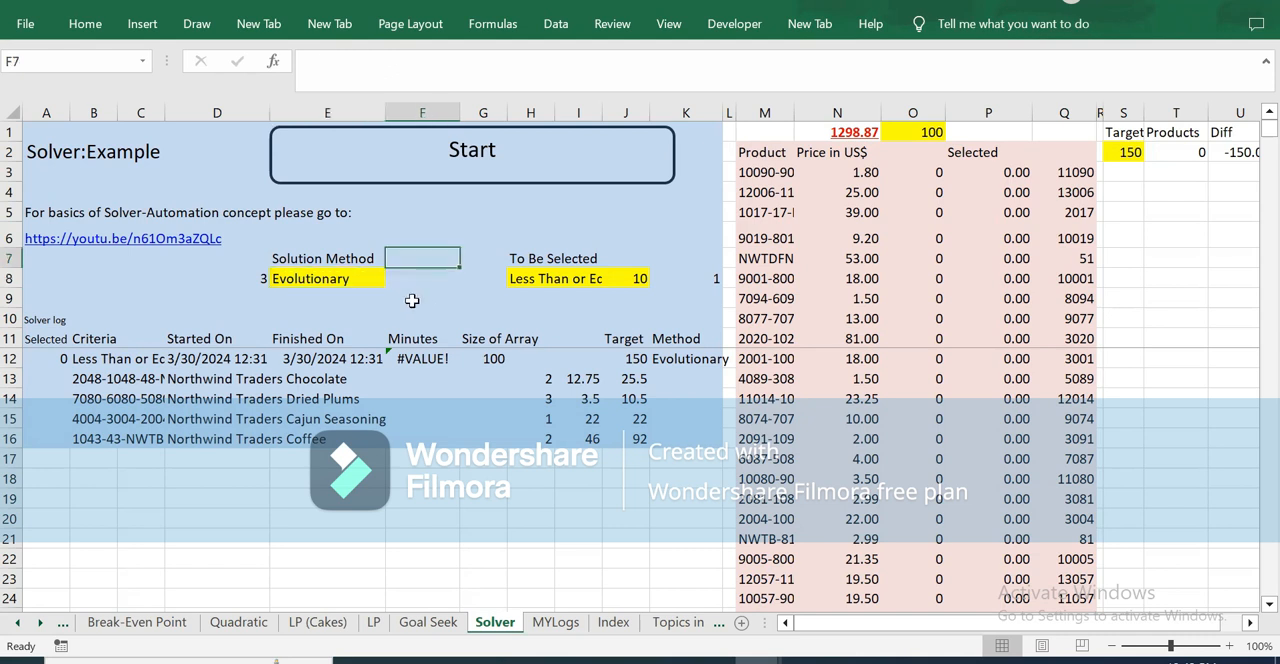
left_click(358, 279)
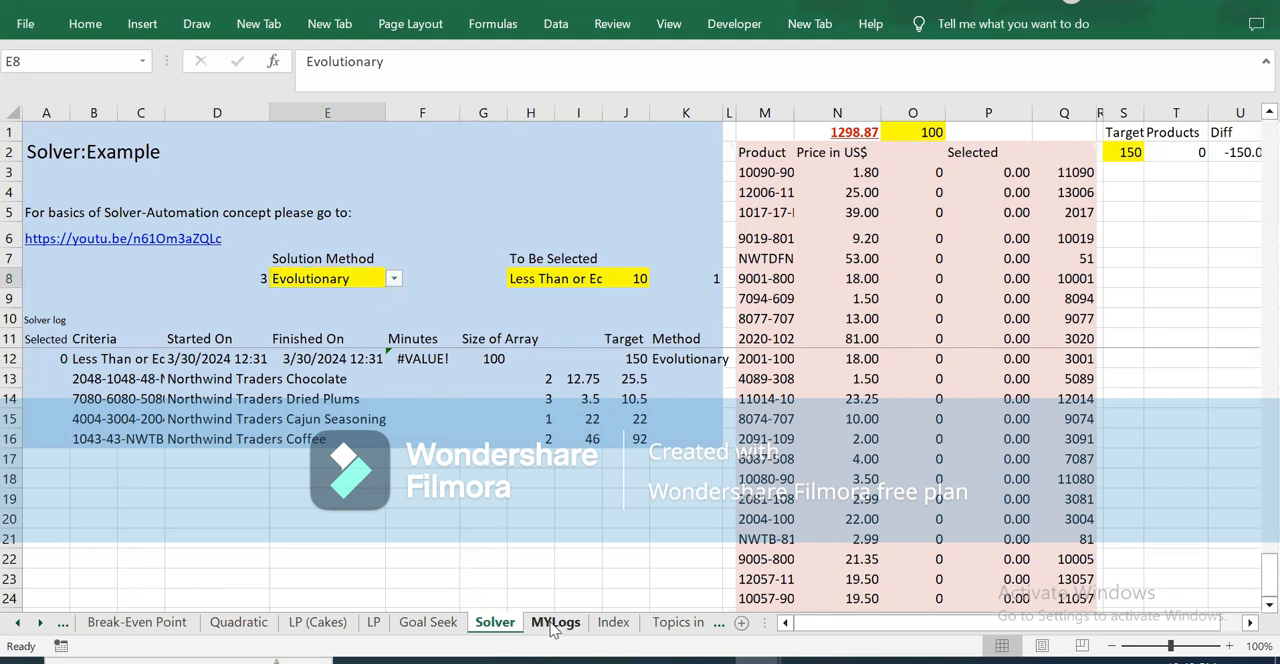
Step: Open the MYLogs sheet and check the method and run time of the Evolutionary run logged in row 237
left_click(553, 622)
left_click(366, 514)
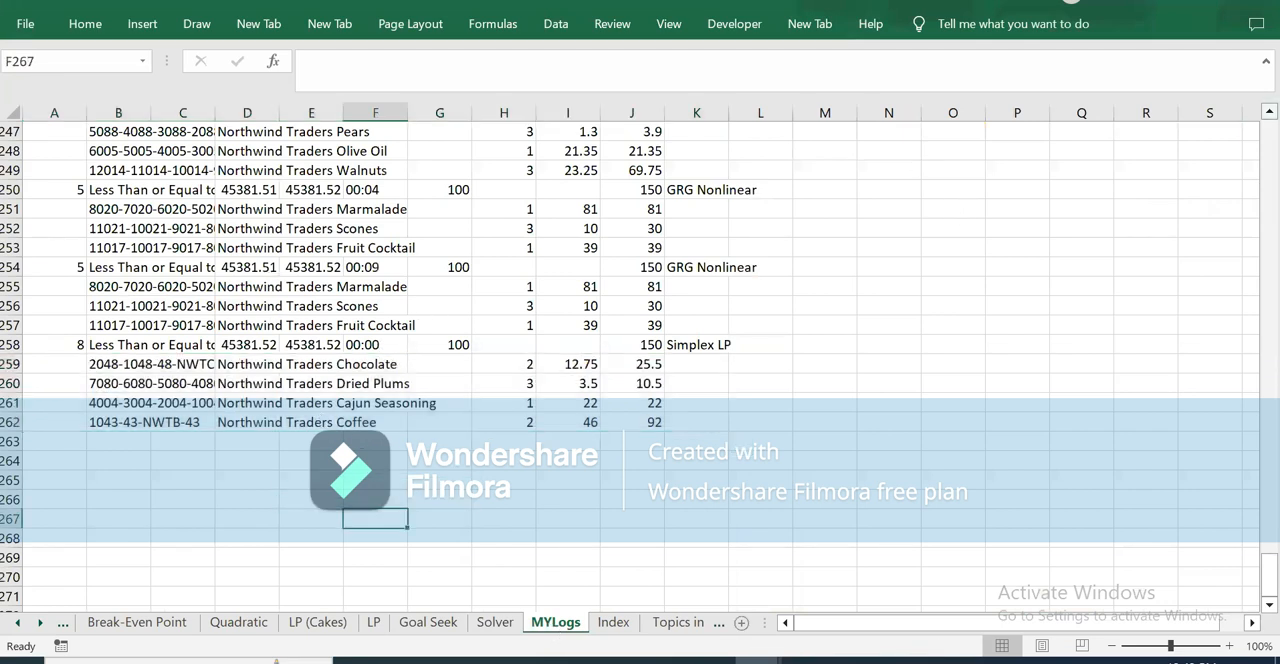
scroll(957, 204, "up", 2)
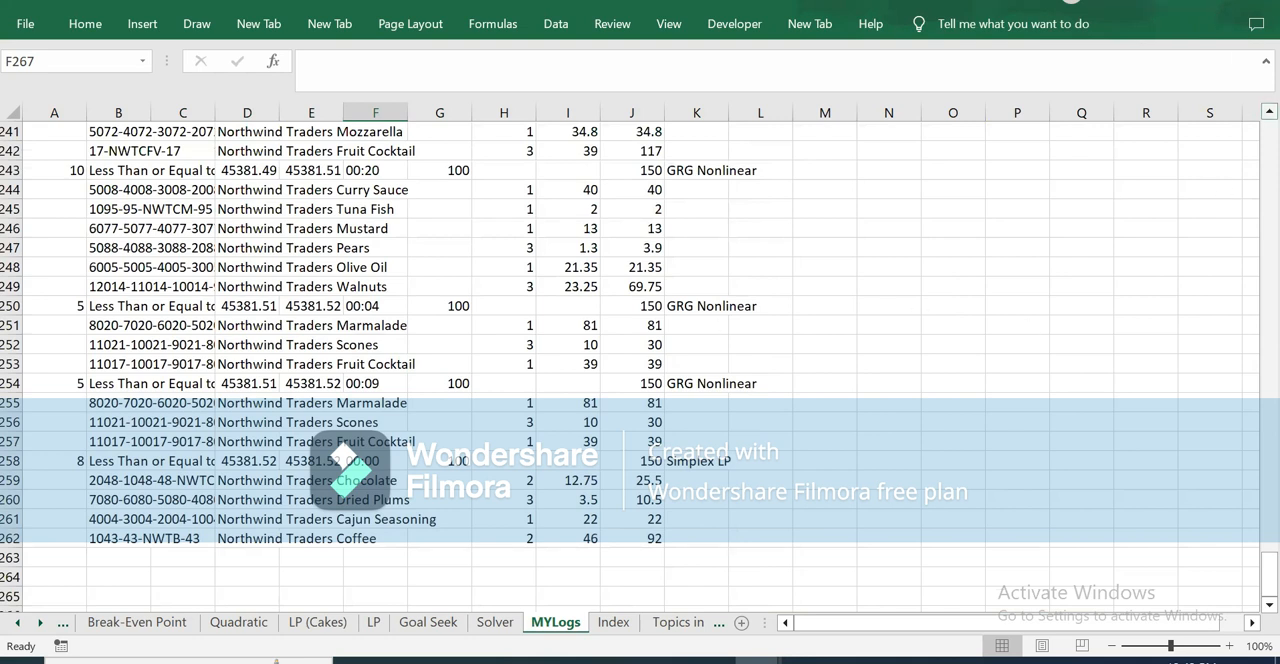
left_click(1268, 111)
left_click(1268, 111)
left_click(1268, 111)
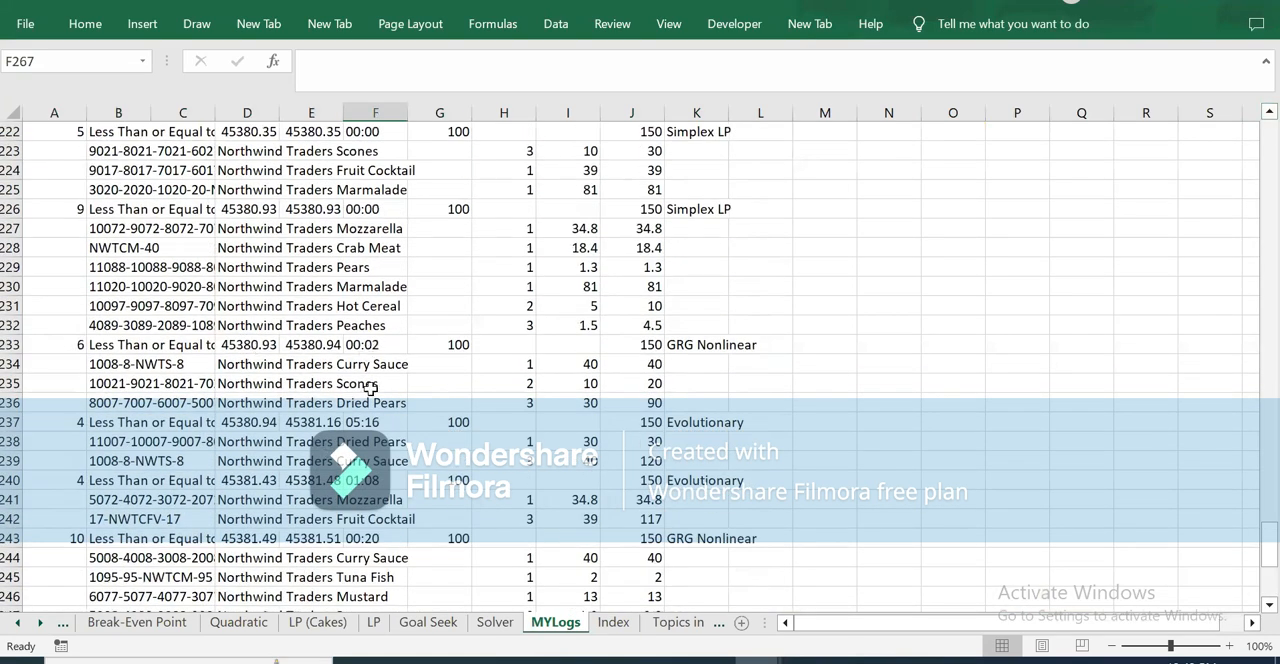
left_click(686, 422)
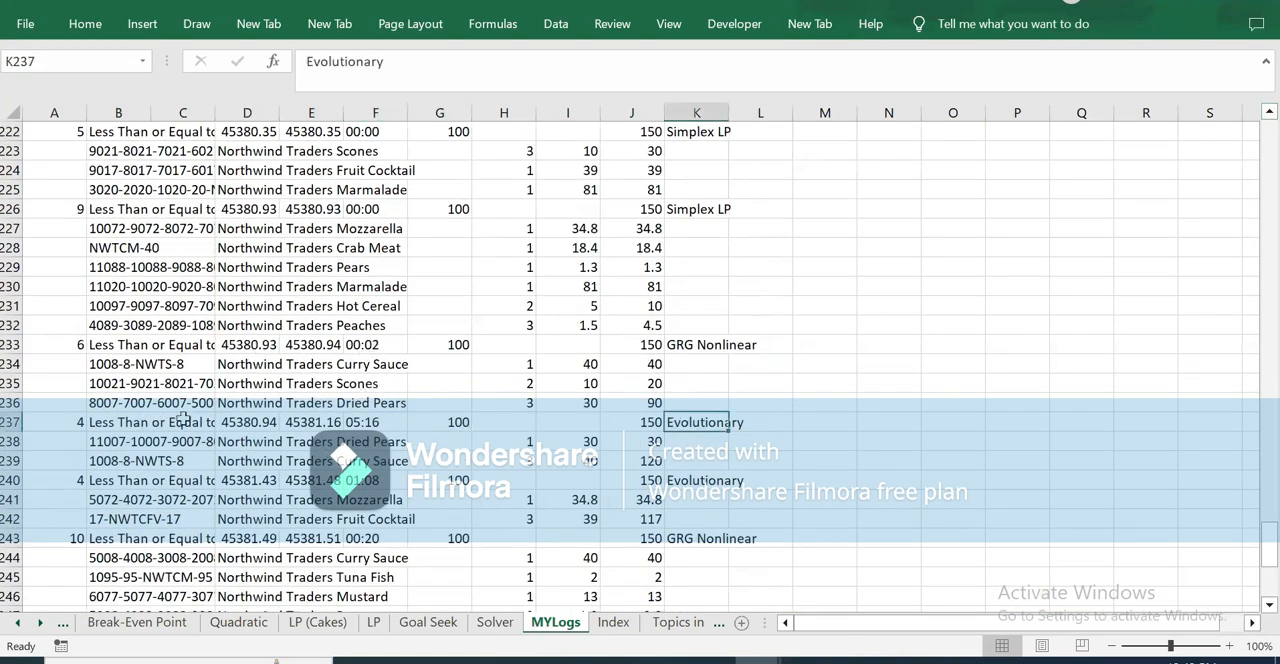
left_click(372, 421)
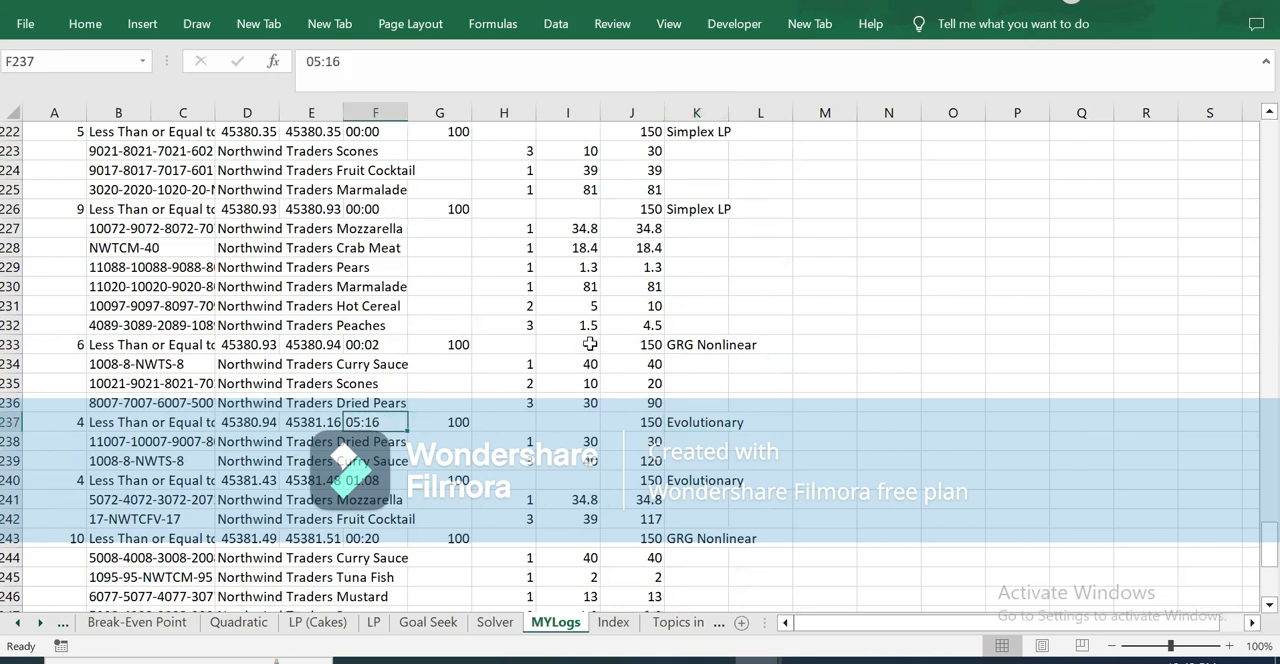
Step: Examine the products logged for the Evolutionary runs in rows 238–239 and 241–242, plus the second run's time in row 240
left_click(129, 445)
left_click_drag(129, 445, 395, 445)
left_click_drag(465, 465, 645, 467)
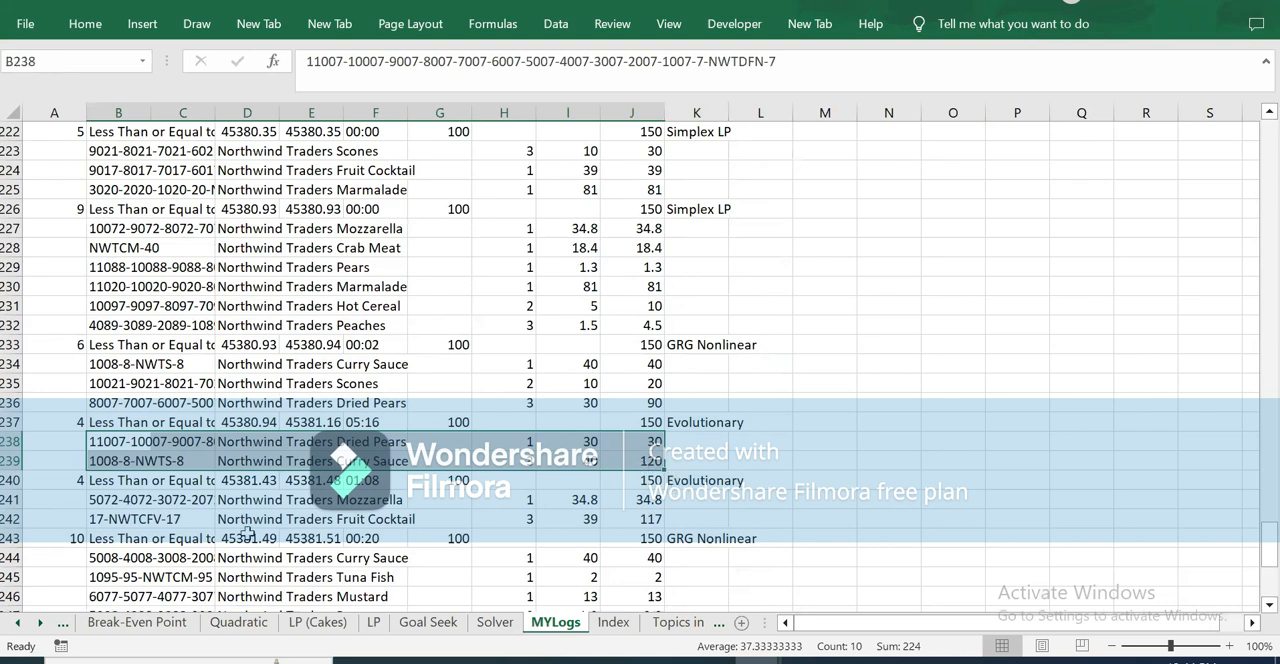
left_click(118, 500)
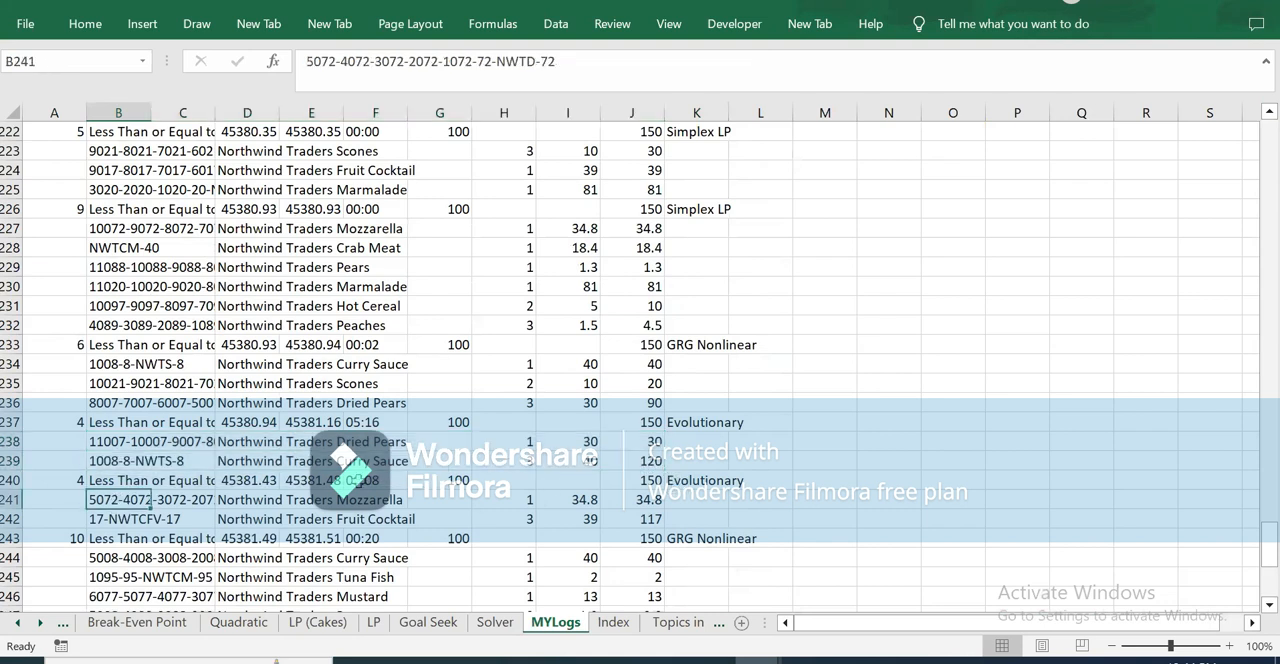
left_click(360, 479)
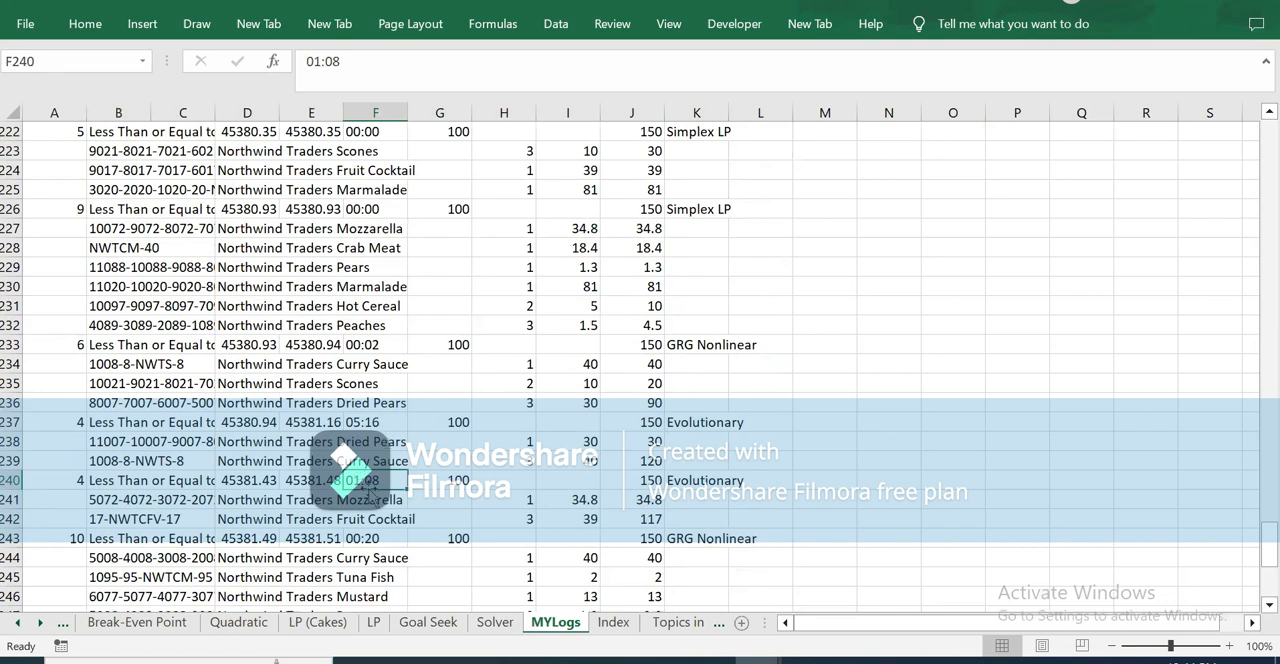
left_click_drag(120, 497, 642, 521)
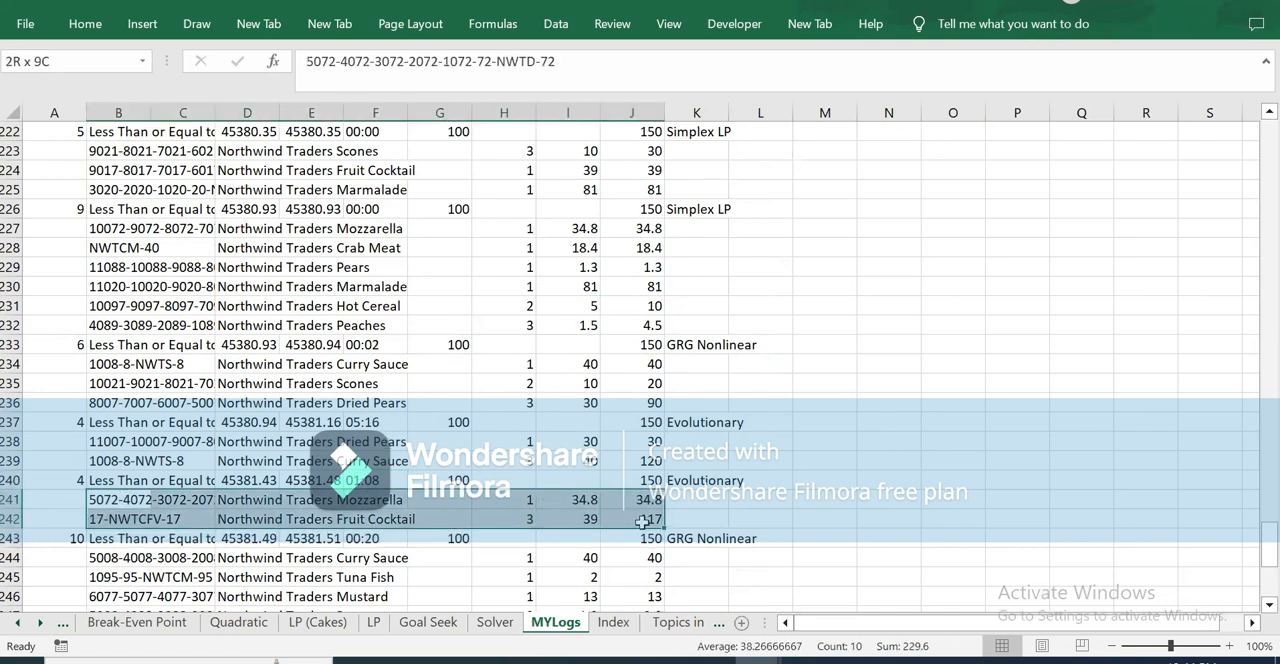
left_click(584, 501)
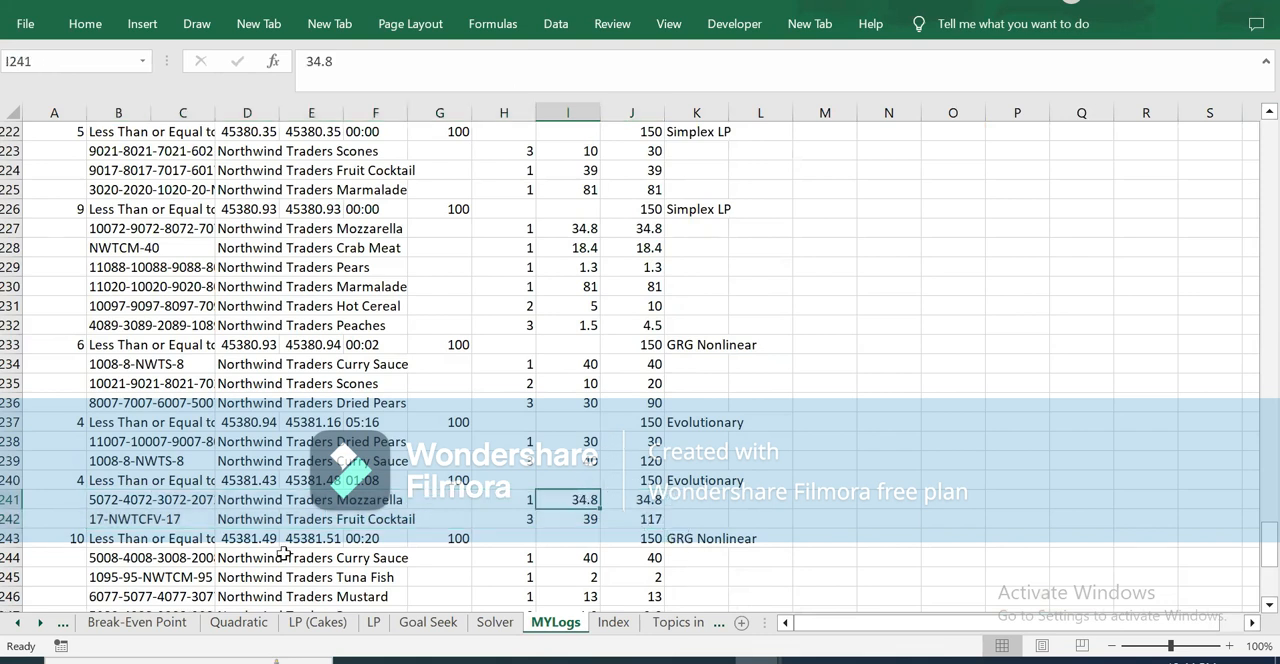
left_click(342, 495)
left_click_drag(342, 497, 350, 520)
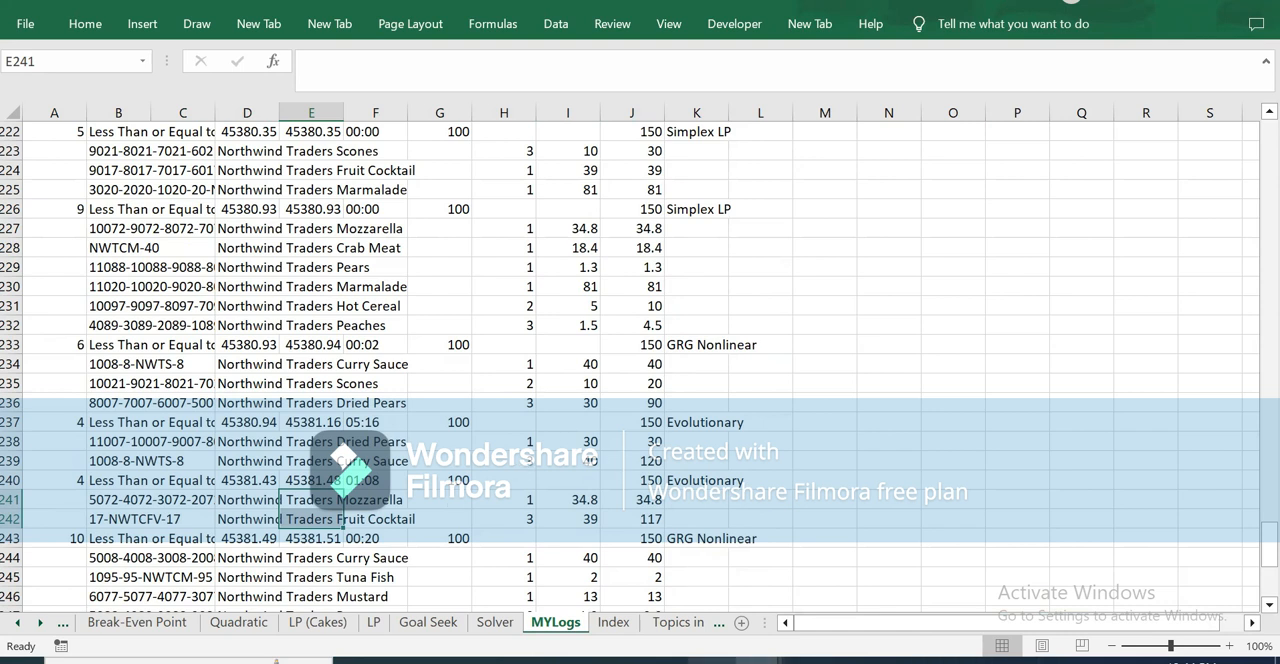
Step: Switch to Chrome, view the bettersolutions.com VBA Files & Directories page, and return to the Lesson276 Excel workbook
mouse_move(712, 660)
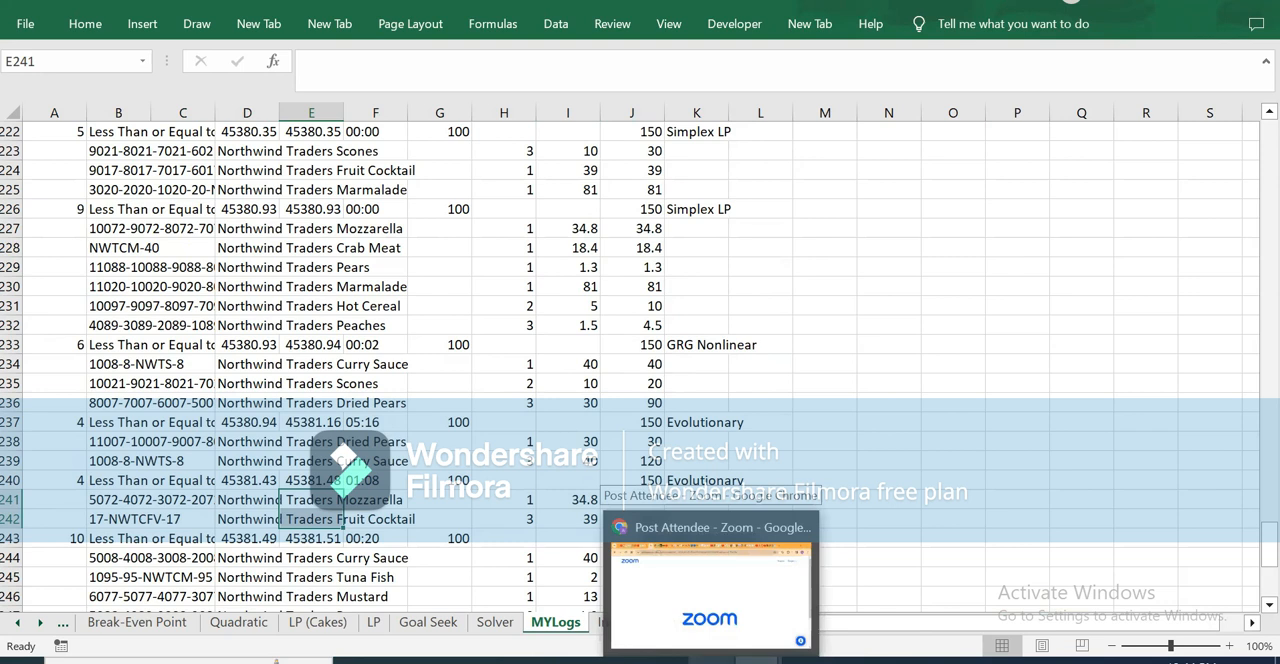
left_click(722, 600)
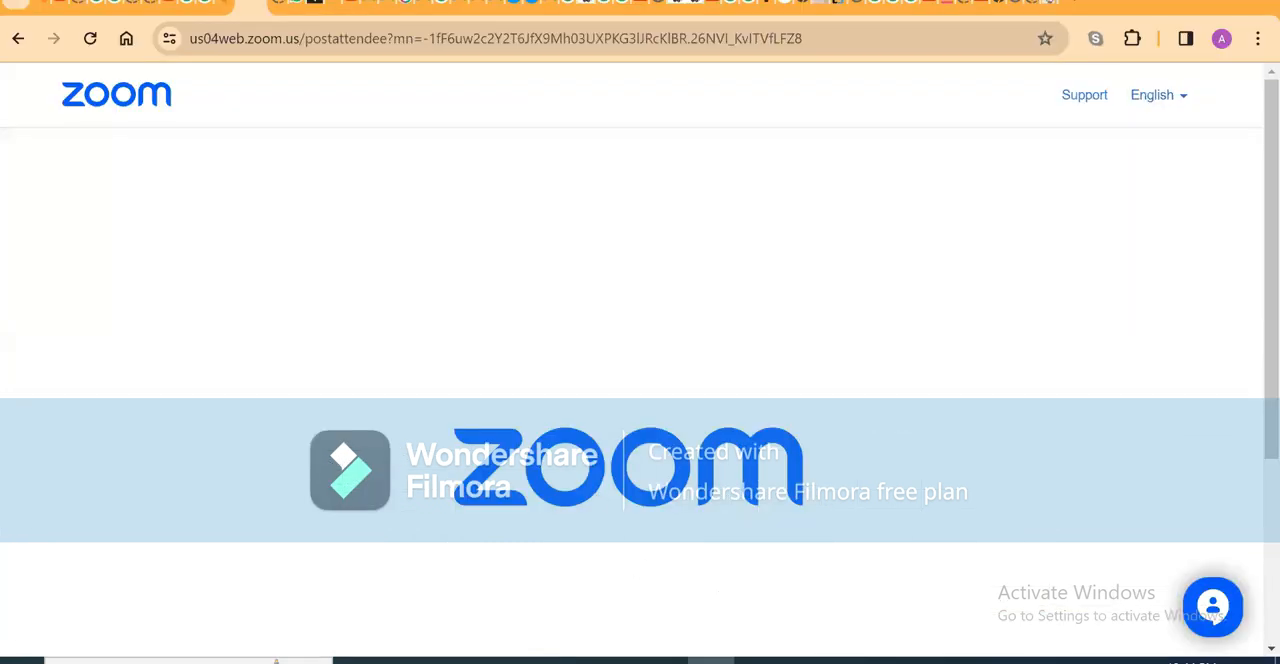
left_click(1037, 8)
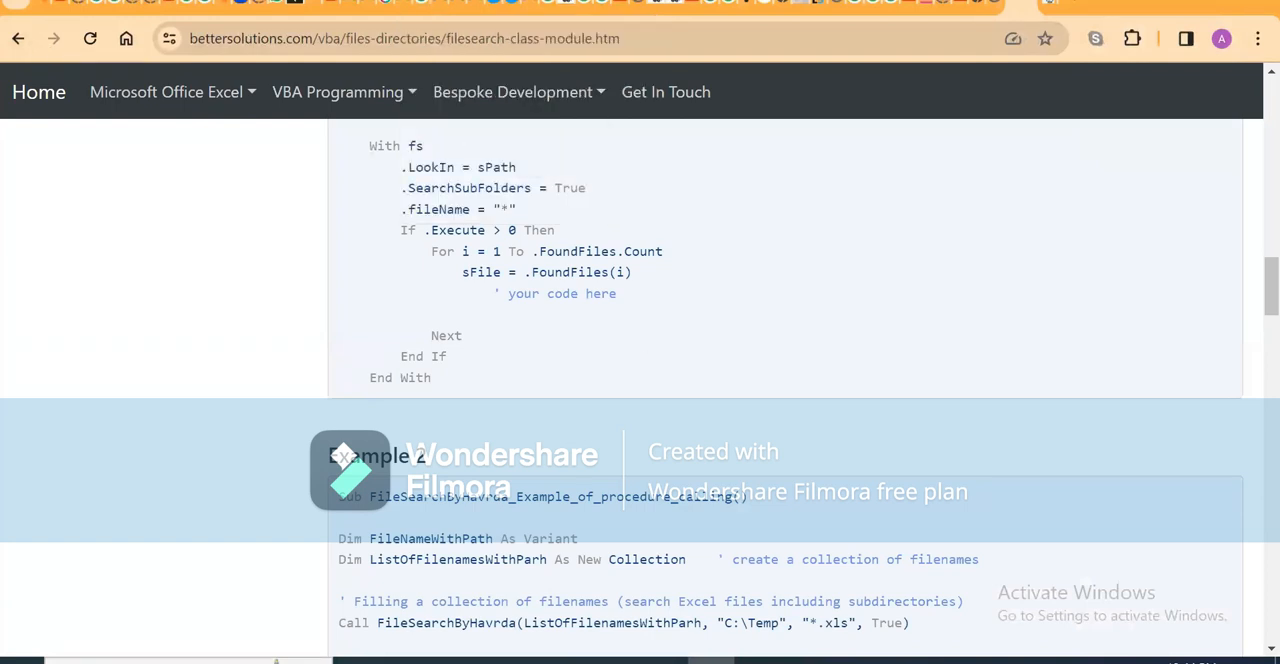
mouse_move(757, 661)
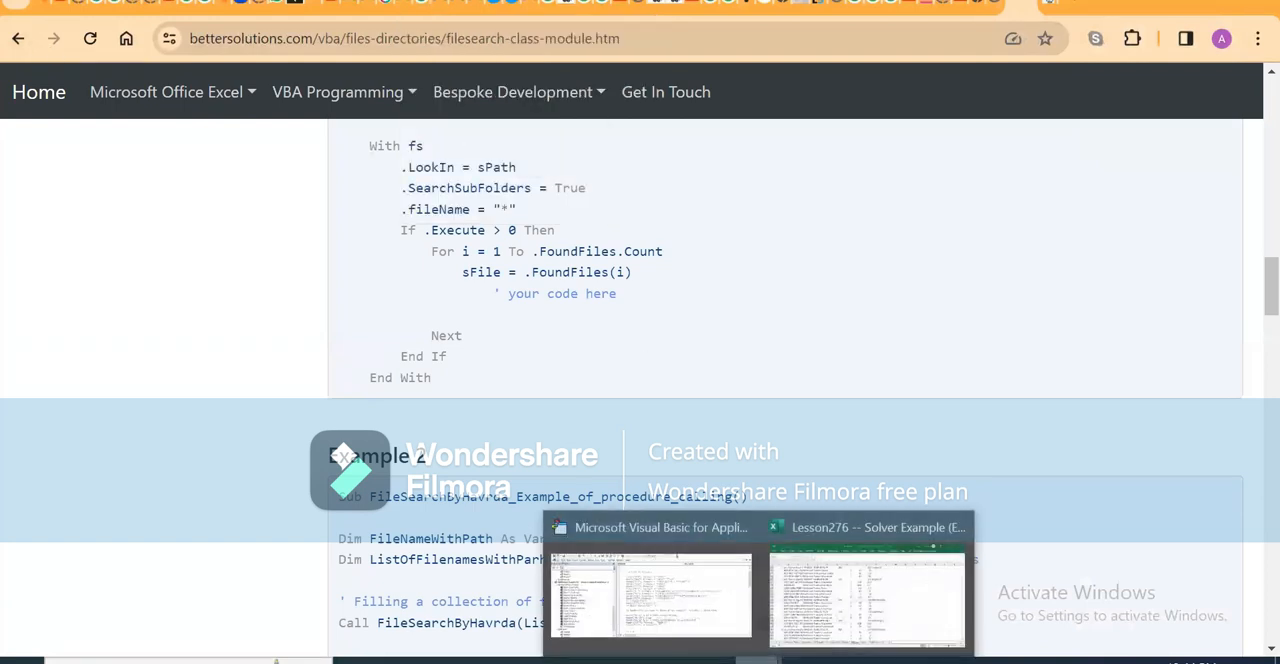
left_click(840, 615)
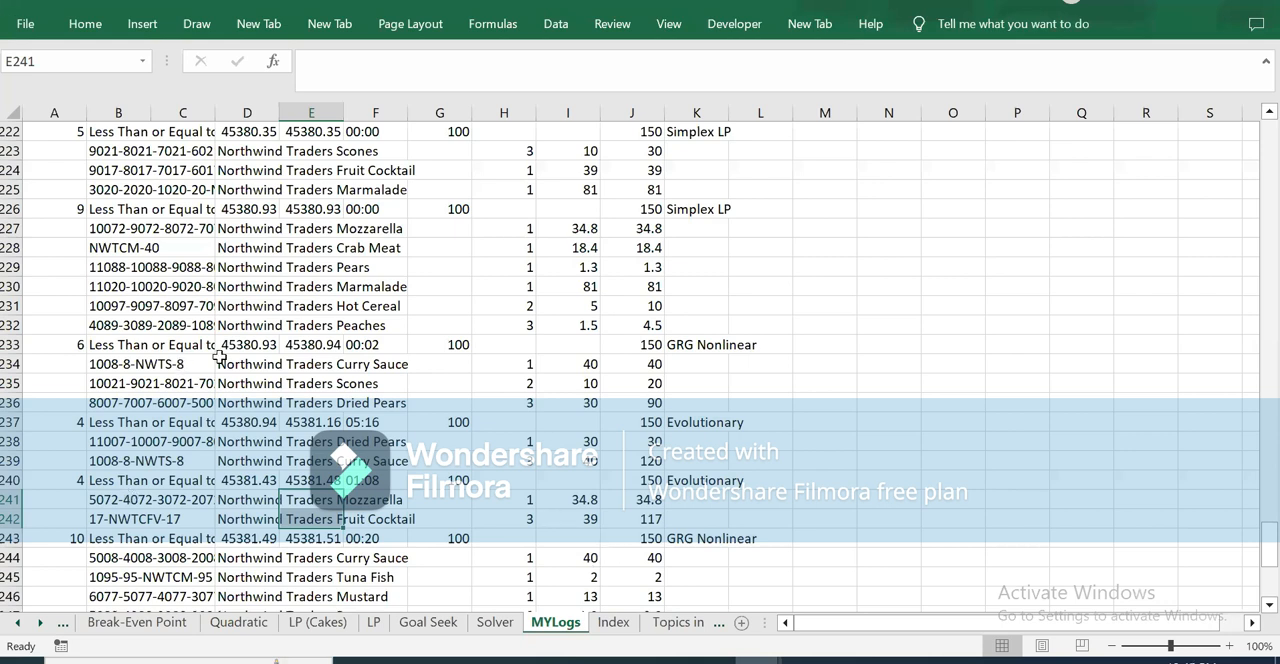
Step: Return to the Solver sheet and highlight the product table range M2:Q24 for review
left_click(302, 520)
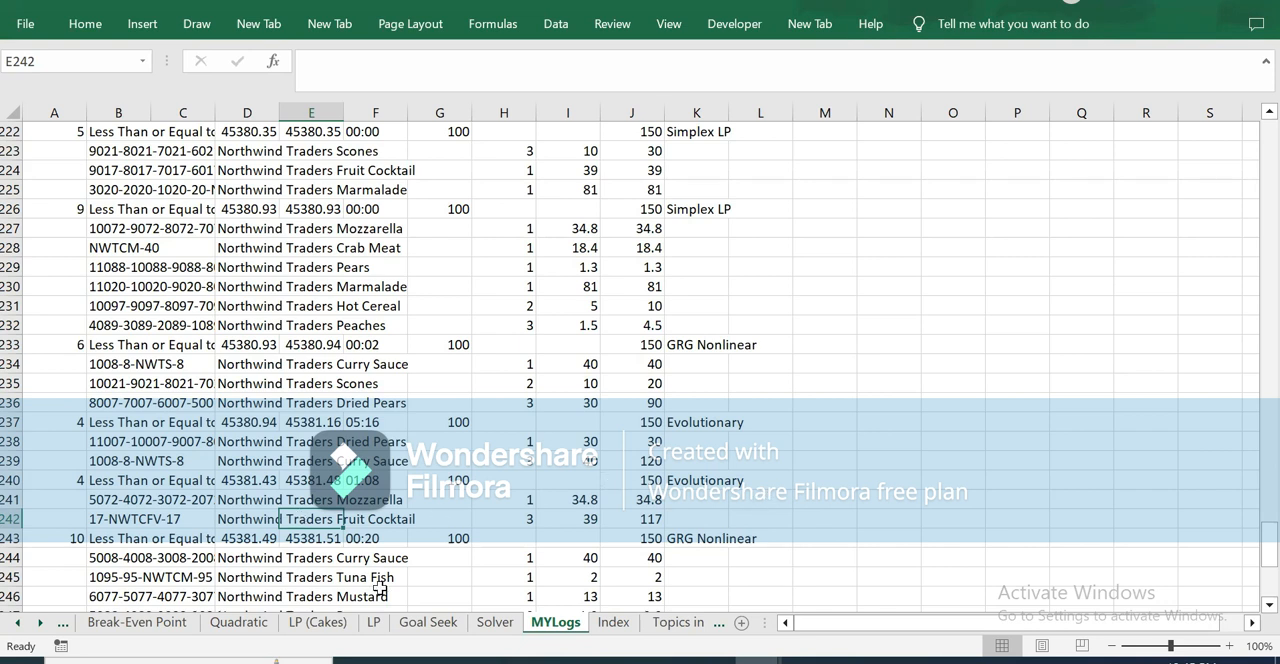
left_click(495, 622)
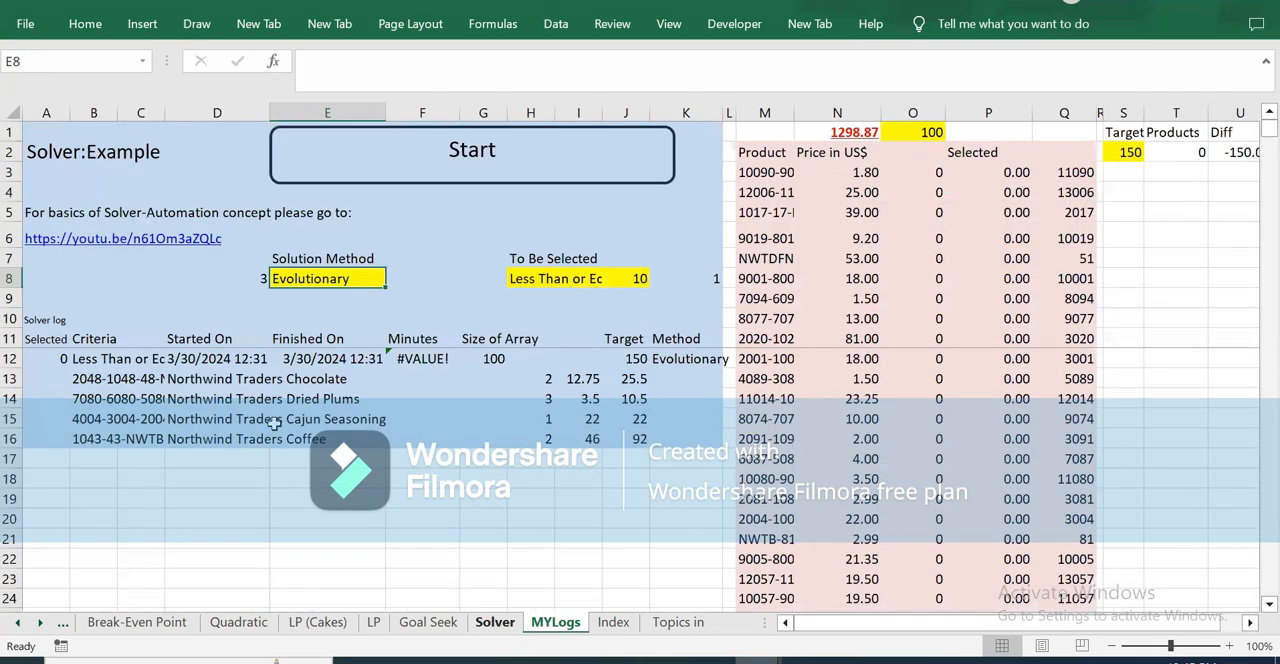
left_click_drag(752, 155, 1105, 558)
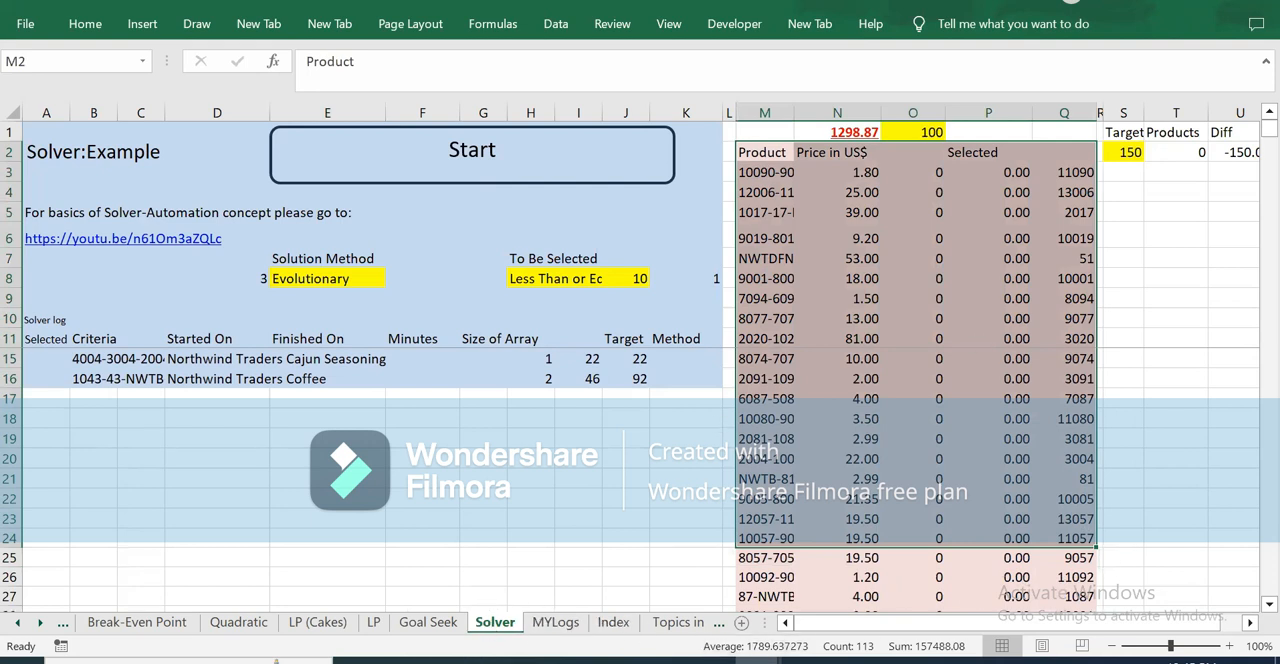
Step: Open the Products sheet and move it directly before the Solver sheet
left_click(41, 622)
left_click(41, 622)
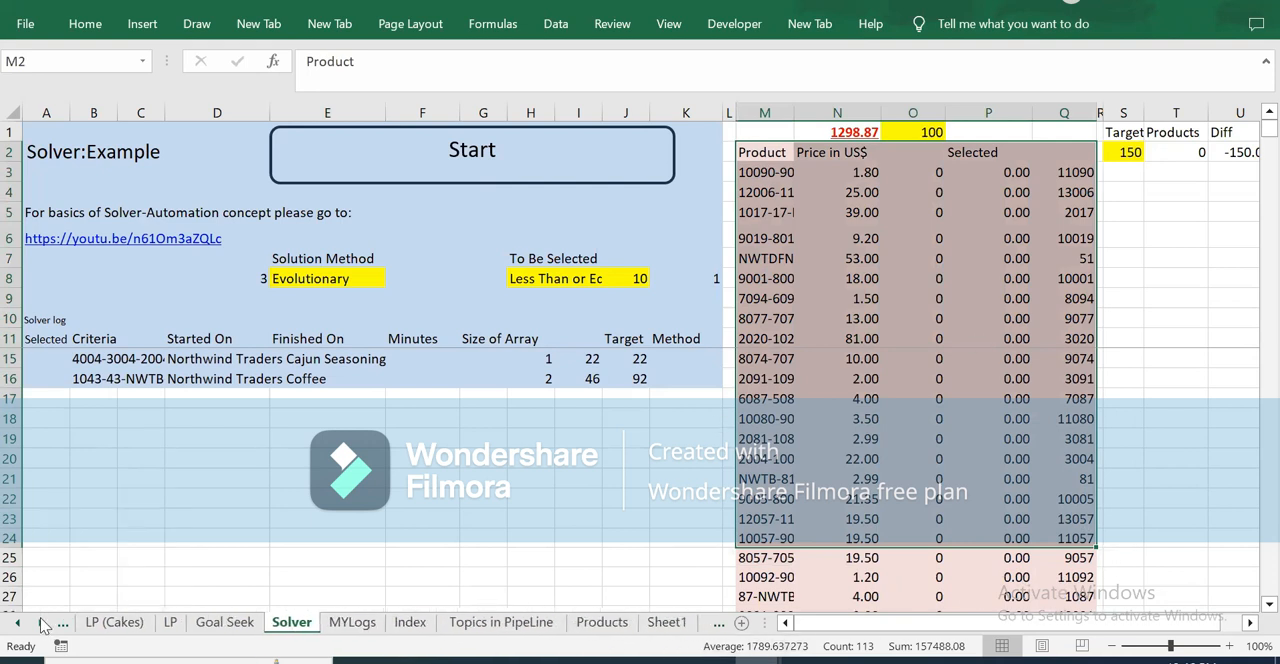
left_click(600, 622)
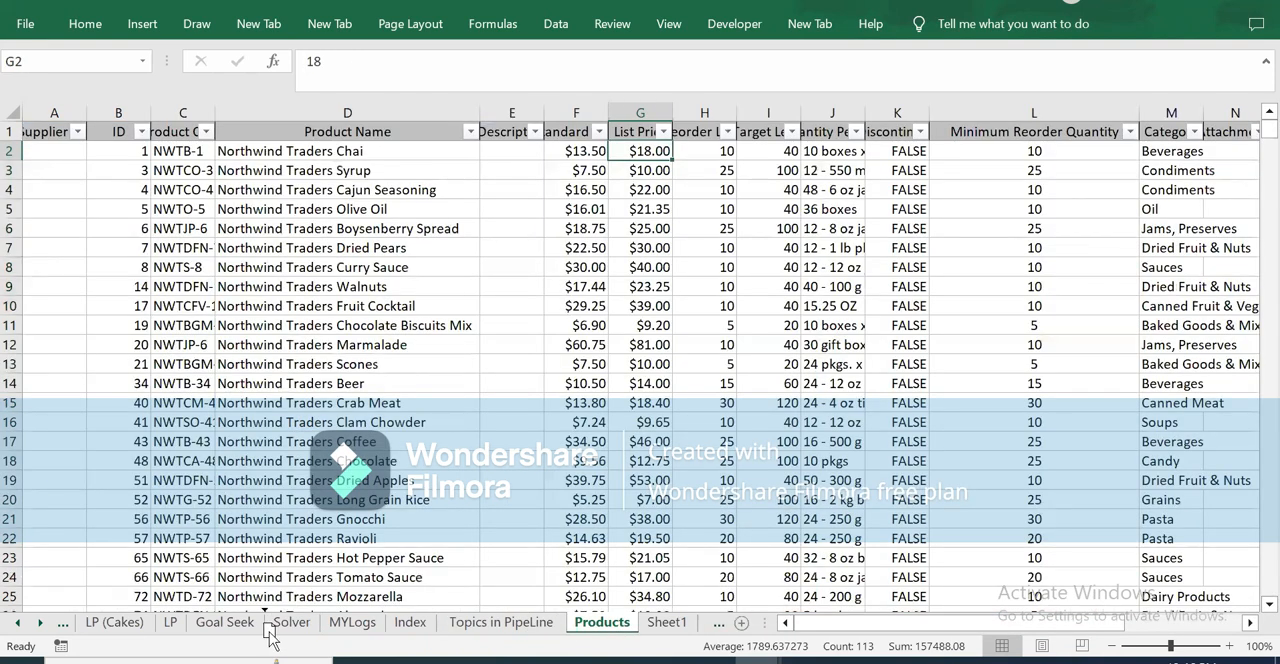
left_click_drag(270, 636, 270, 636)
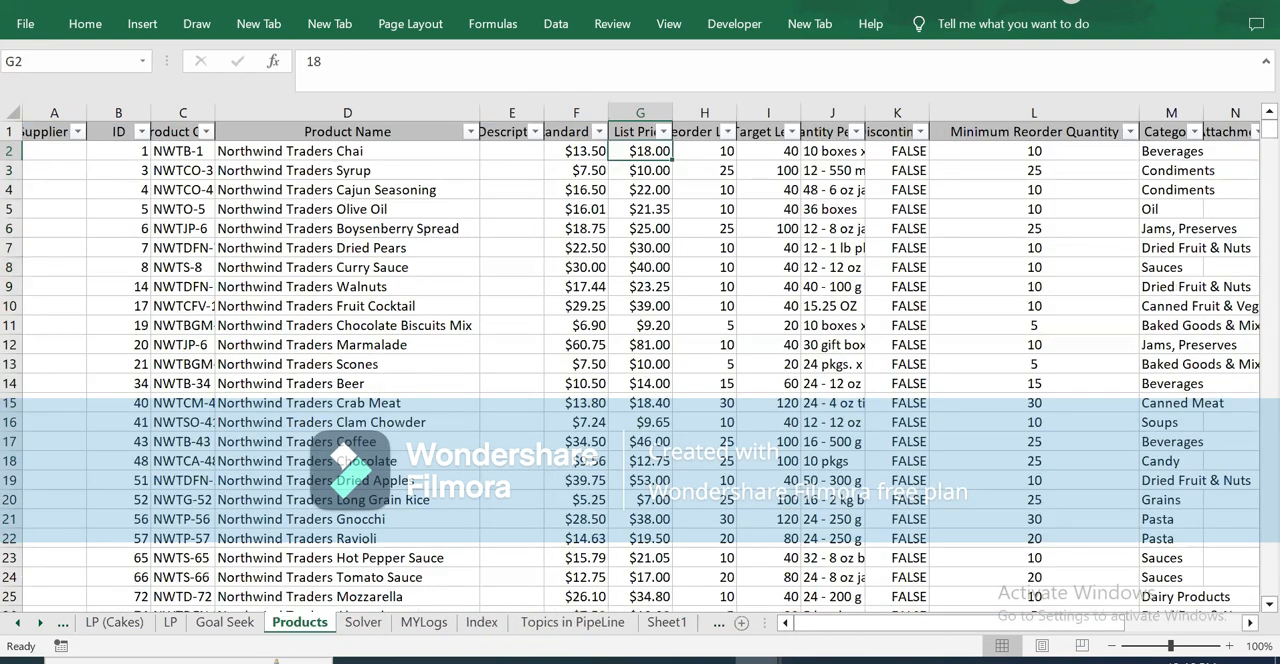
Step: On the Solver sheet, examine the product lookup formula in M26 and the selection criterion, quantity, target and array size inputs
left_click(364, 622)
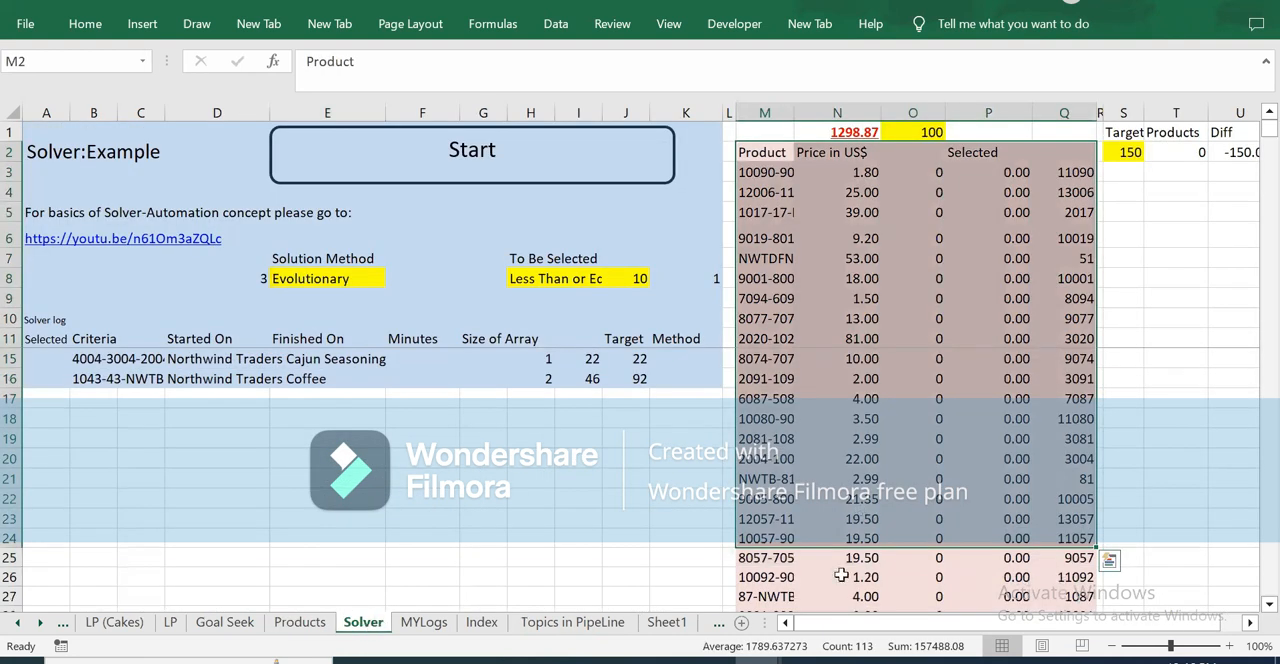
left_click(776, 576)
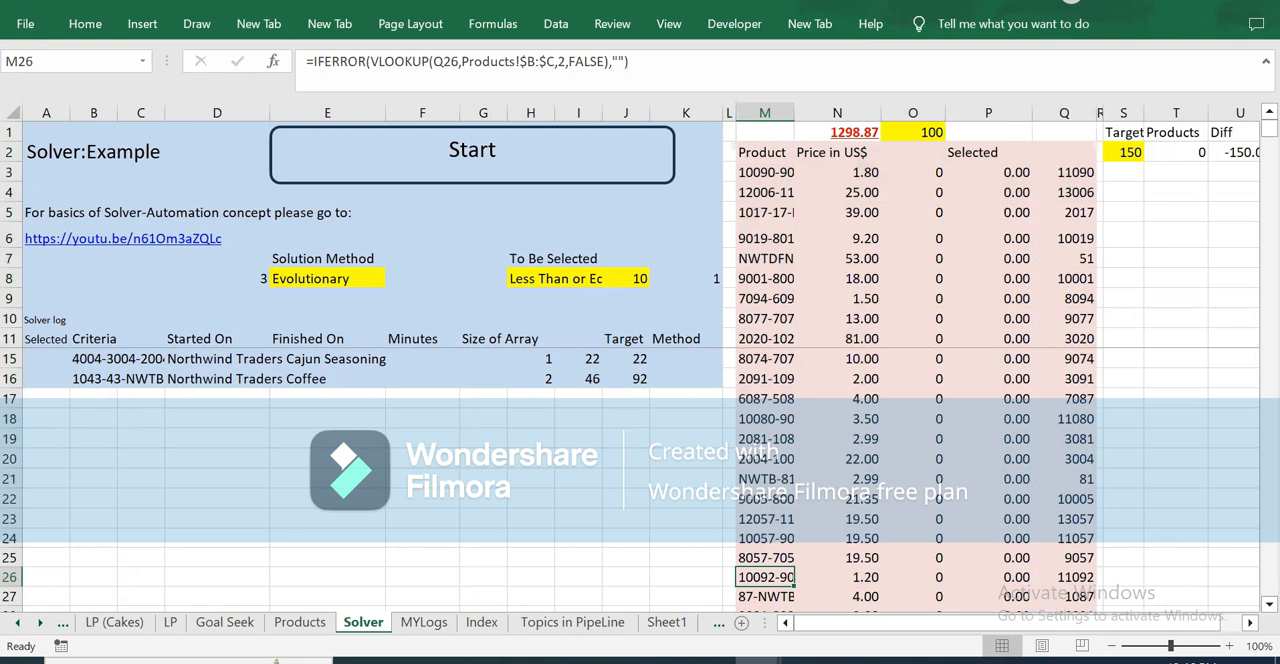
left_click(555, 279)
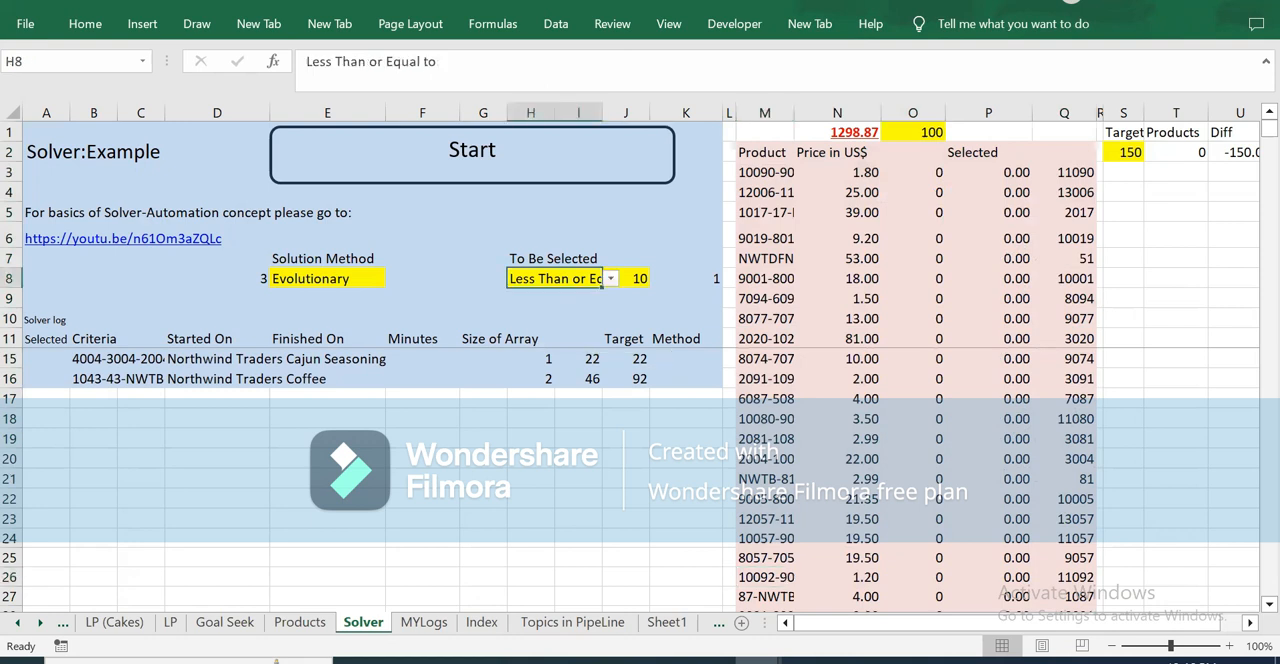
left_click(1270, 604)
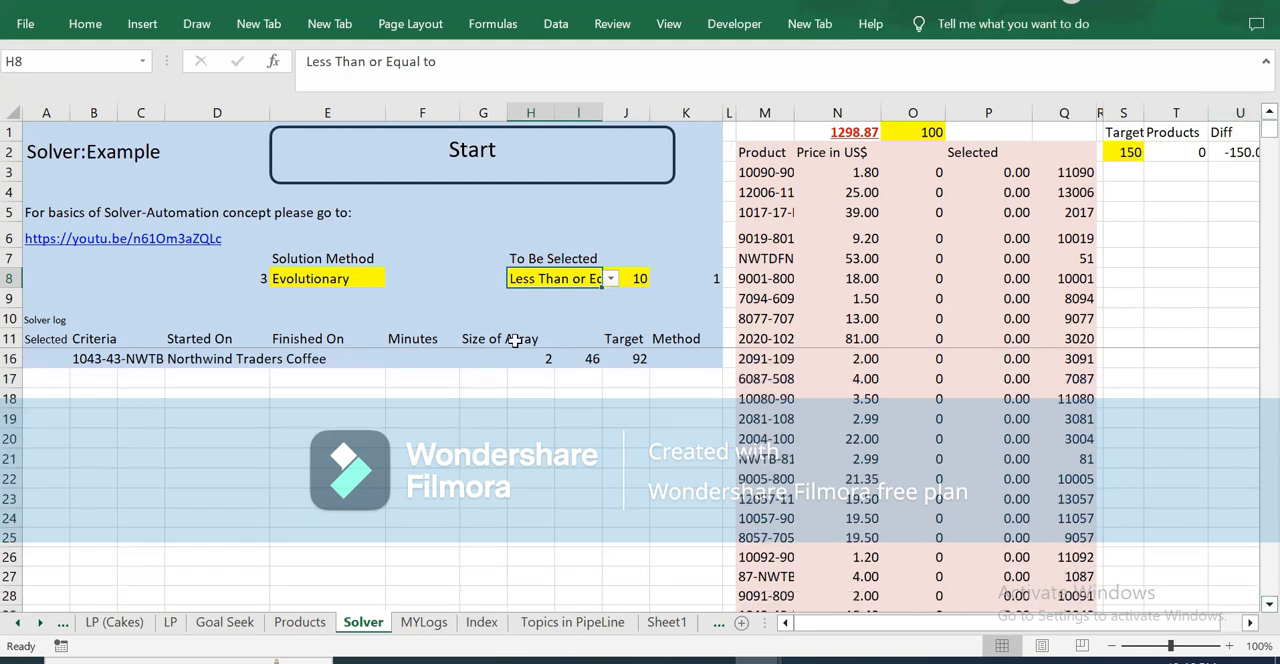
left_click(635, 278)
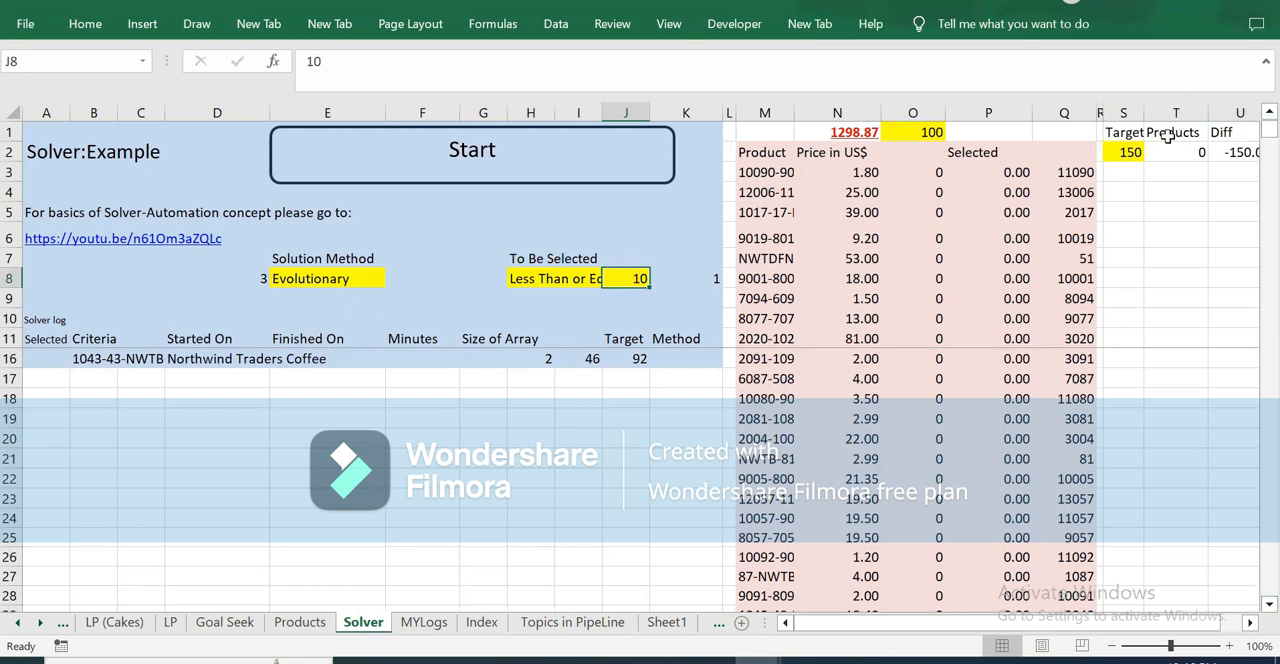
left_click(1128, 152)
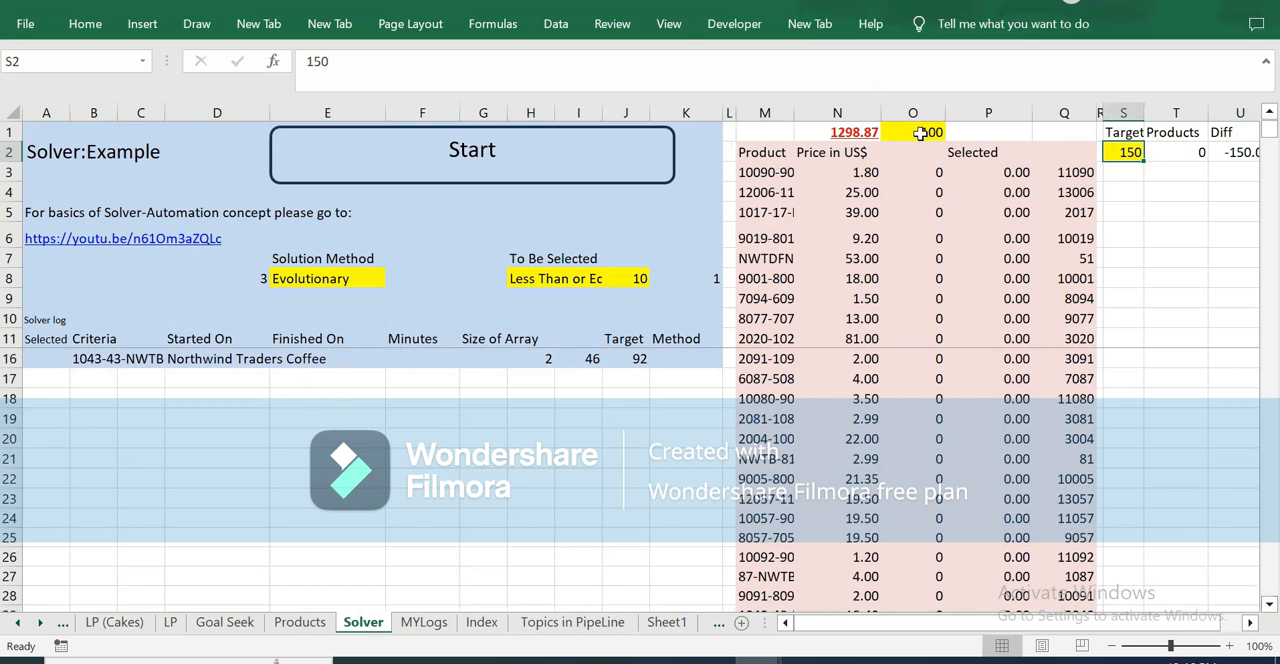
left_click(931, 131)
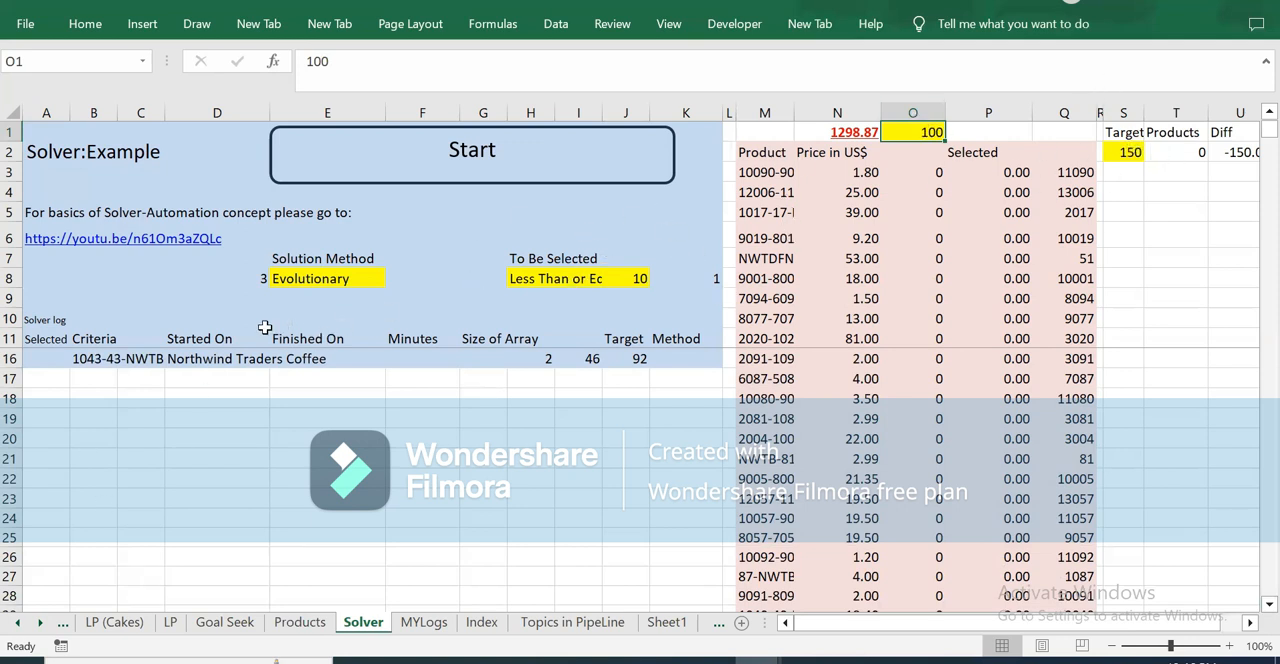
Step: Review the solver log rows and solution method on the Solver sheet, including a brief look at the Products sheet
left_click(43, 339)
key("Down")
key("Down")
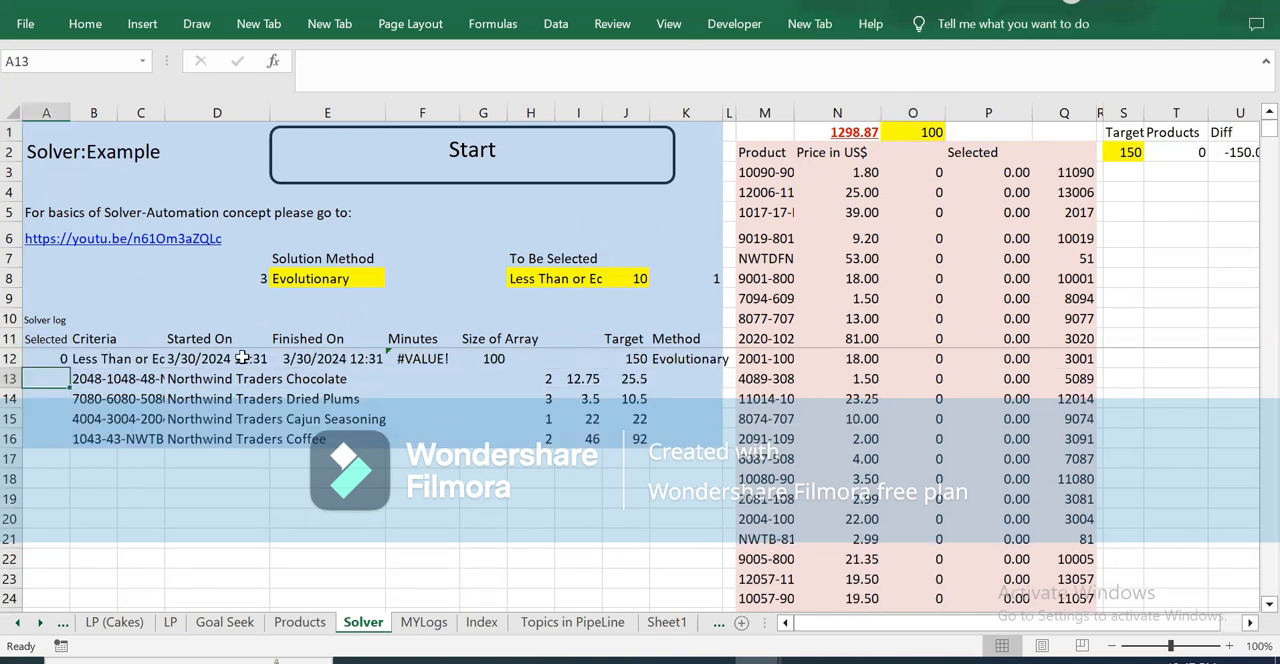
left_click(318, 275)
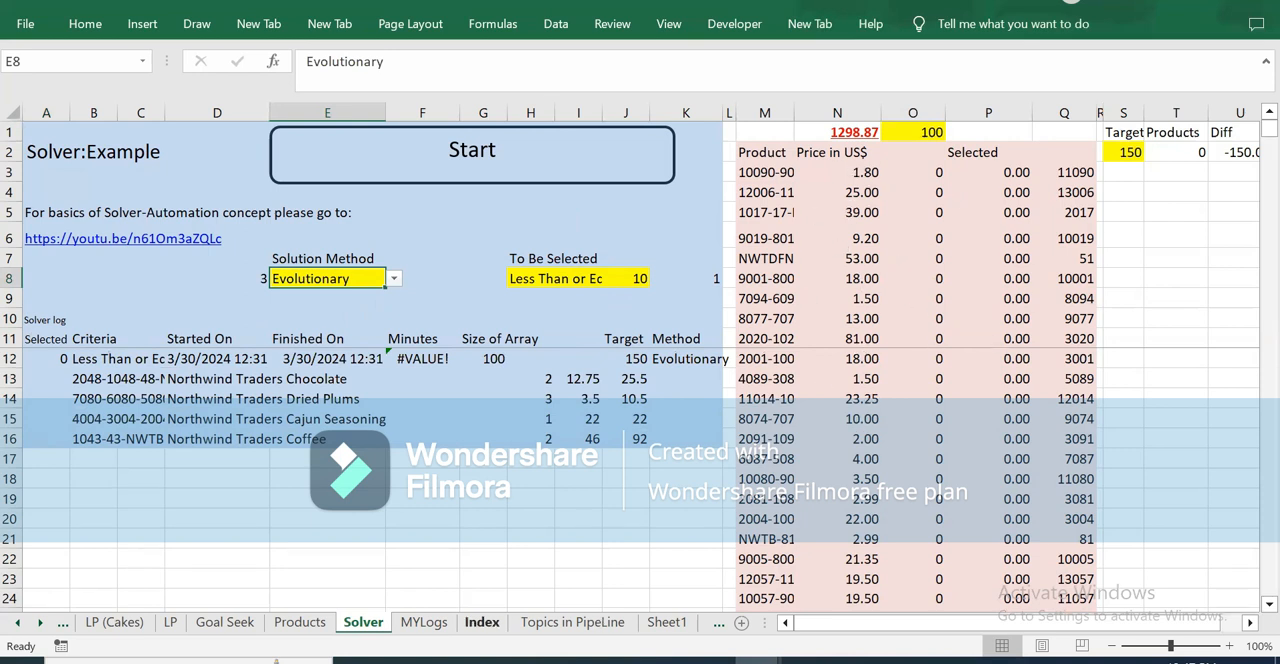
left_click(294, 626)
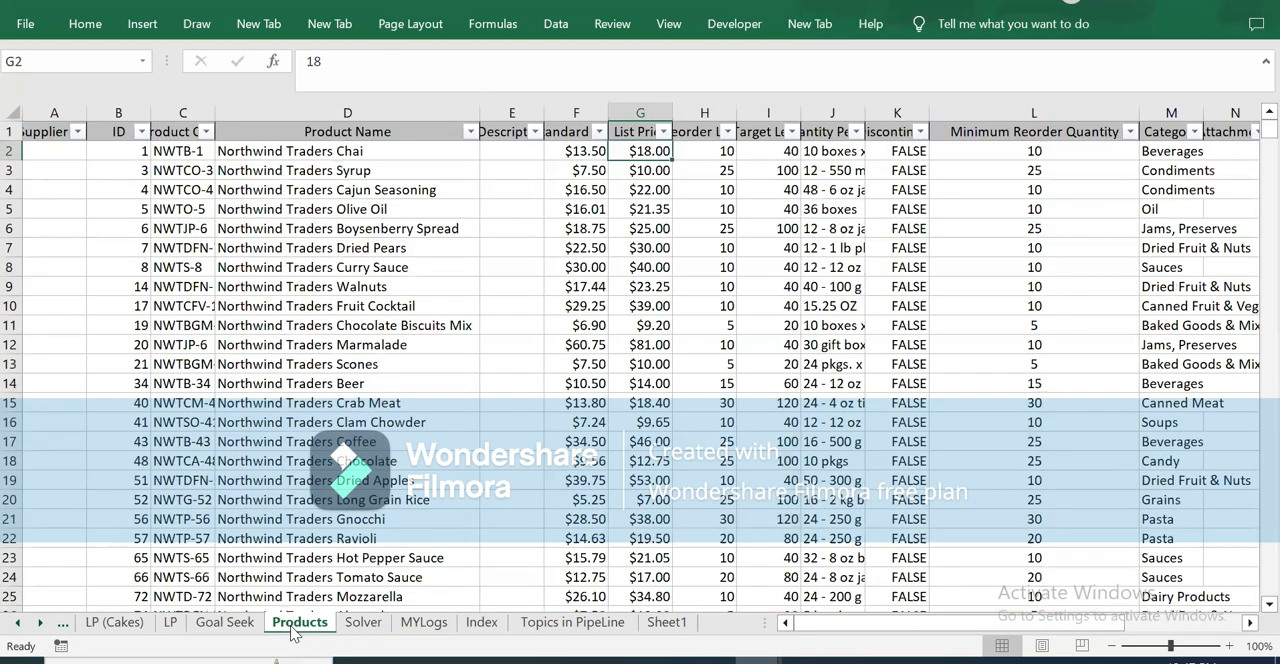
left_click(362, 624)
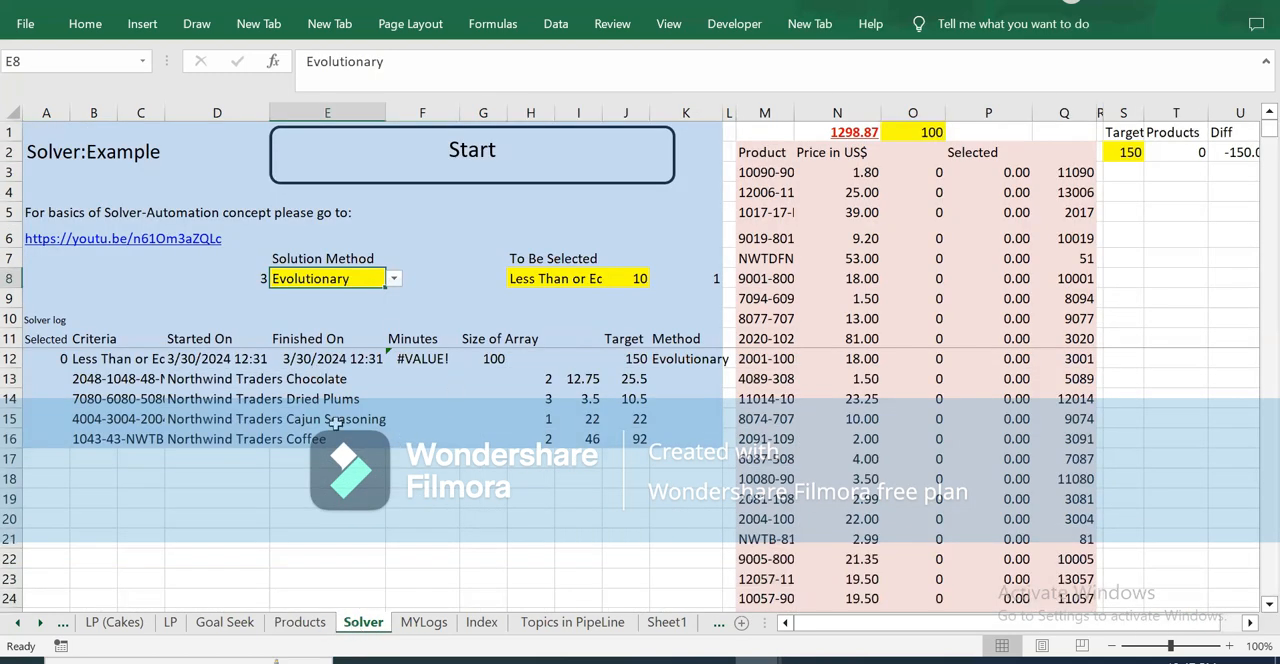
left_click(244, 380)
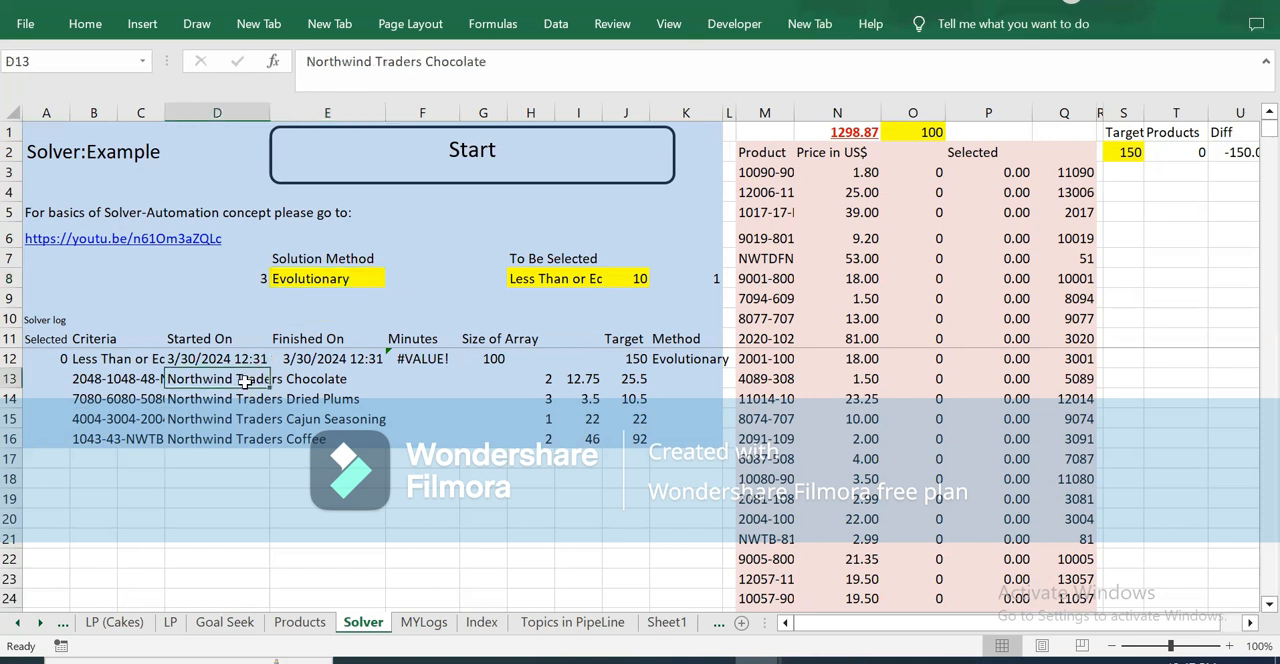
Step: On the MYLogs sheet, format the start and finish values of the Evolutionary runs in D237:E237 and D240:E240 as Short Date
left_click(410, 622)
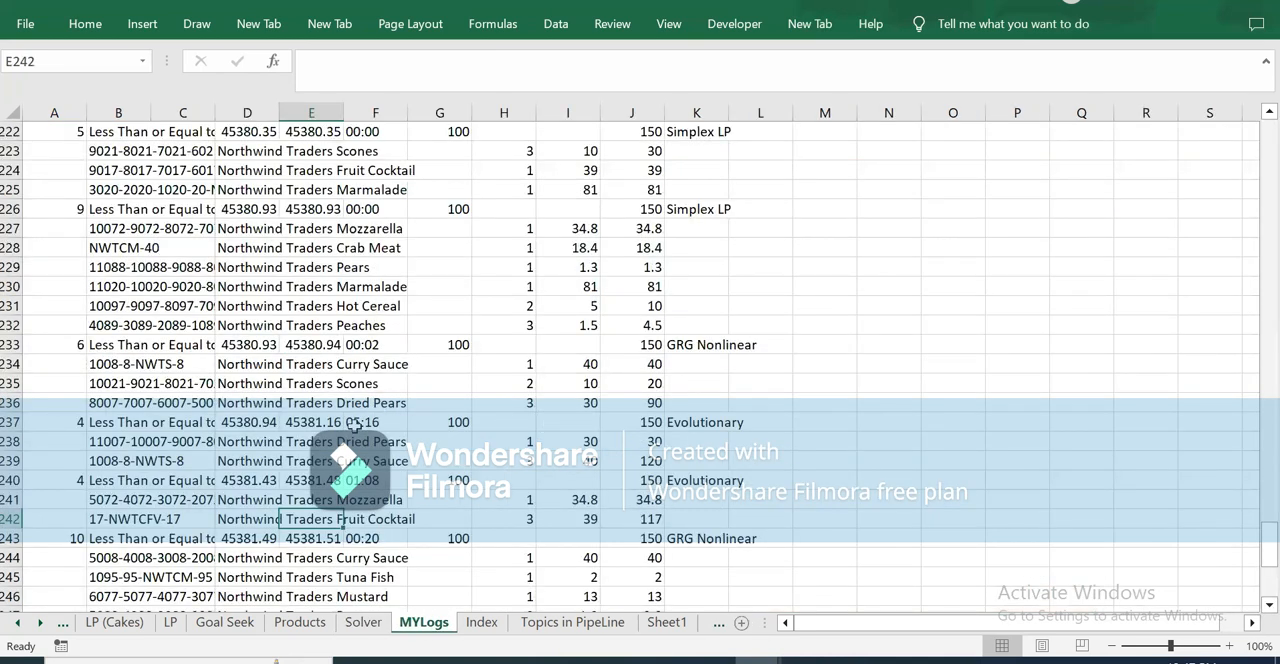
left_click(366, 423)
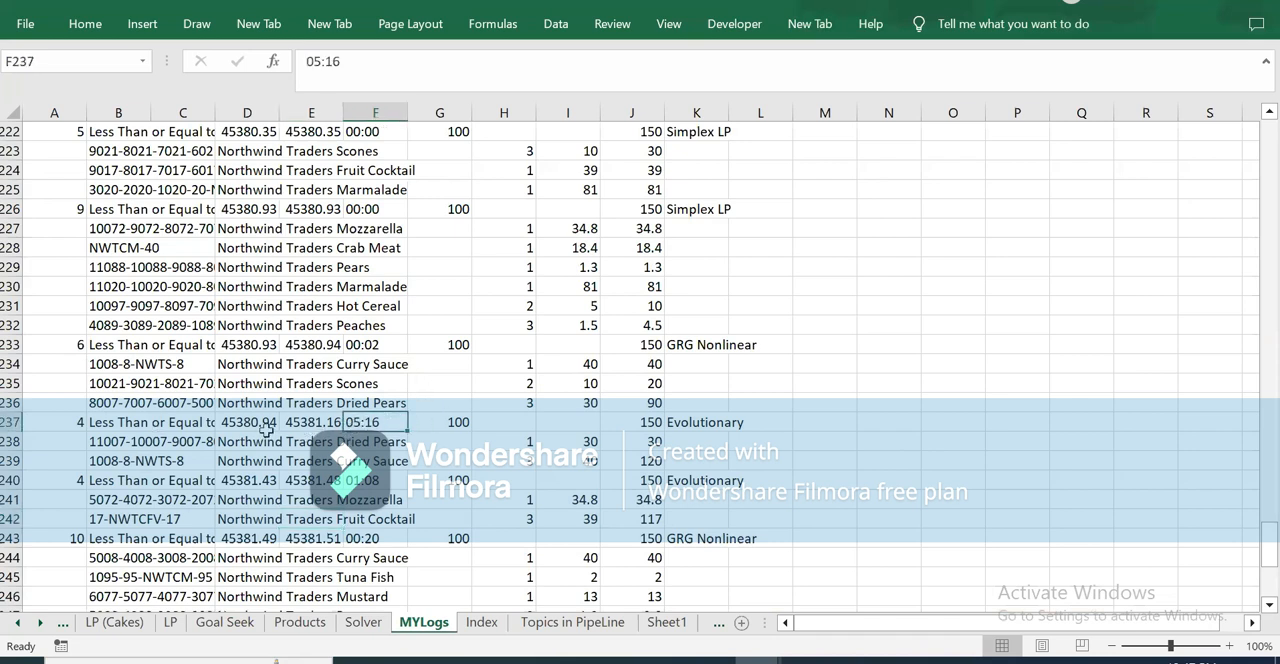
left_click_drag(229, 422, 302, 422)
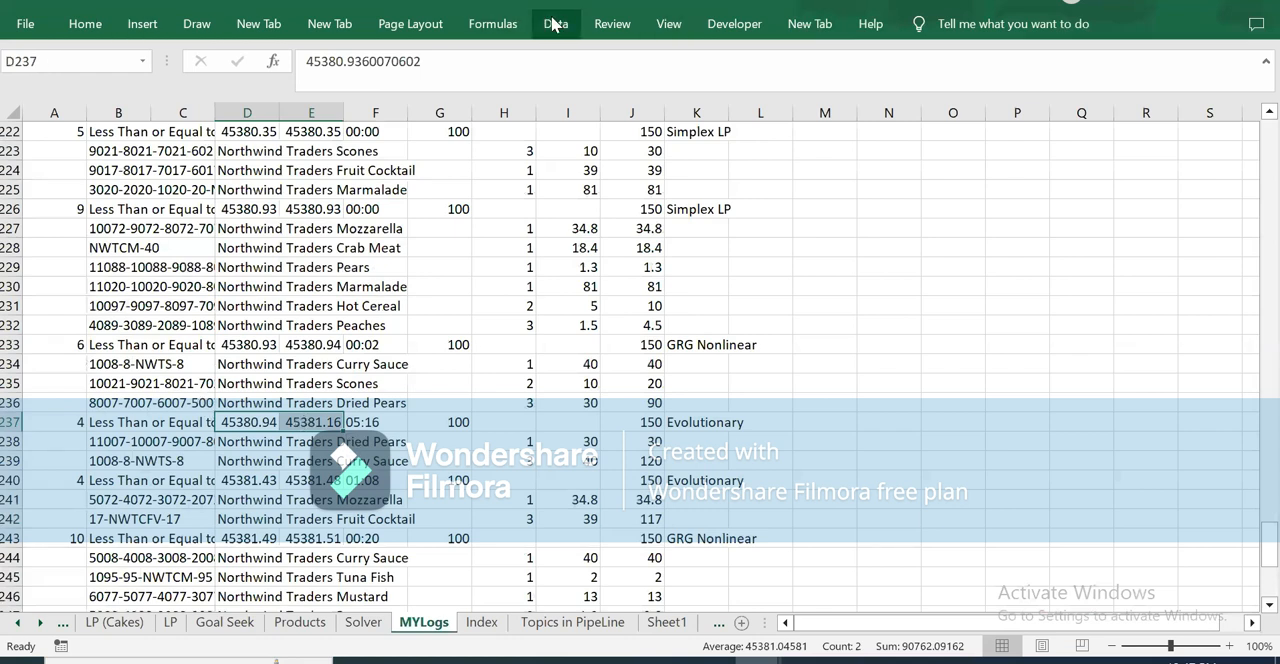
left_click(85, 23)
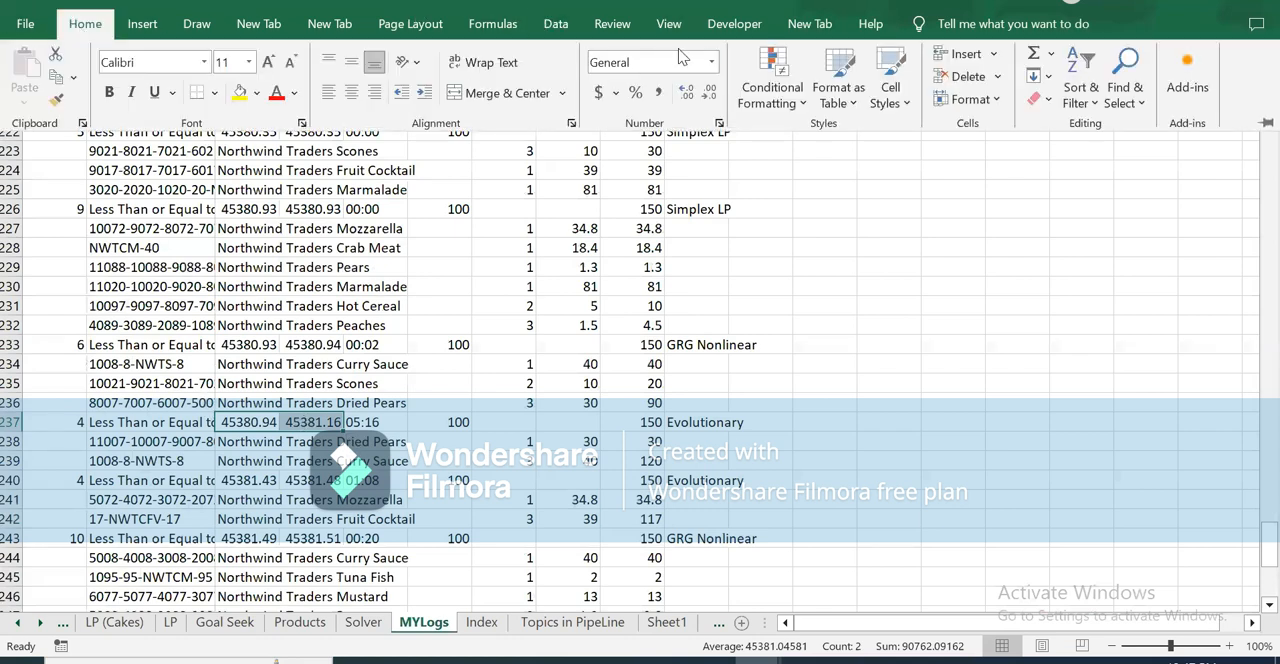
left_click(712, 62)
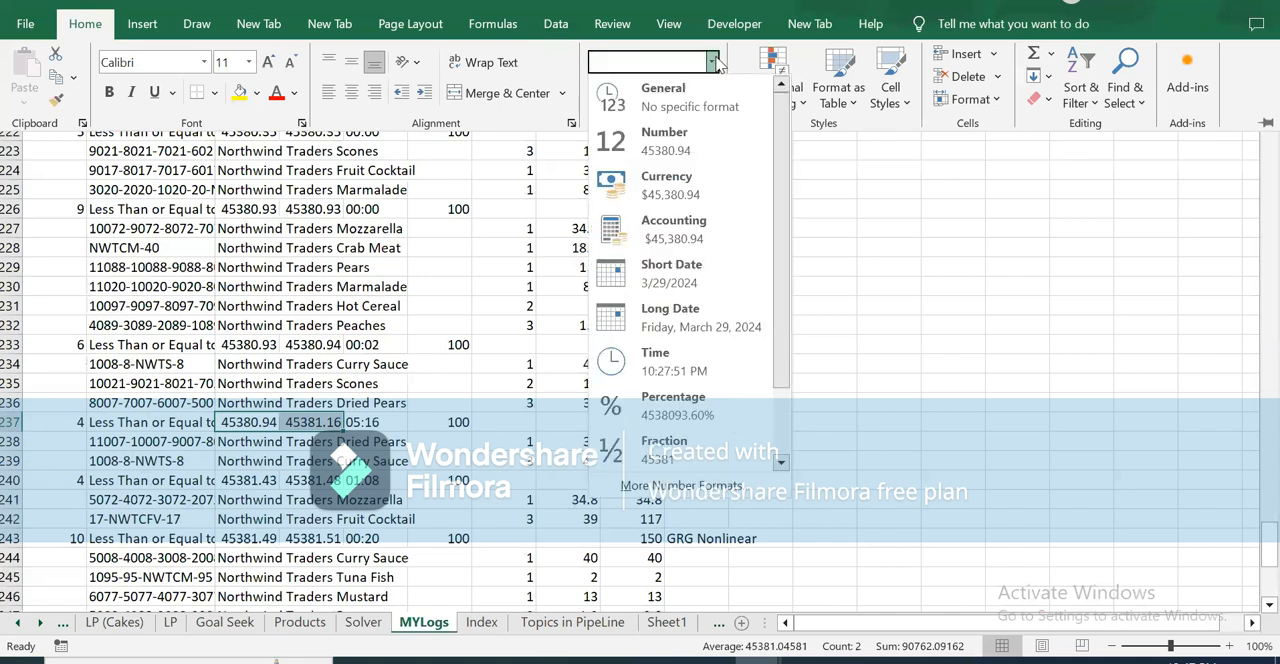
left_click(690, 285)
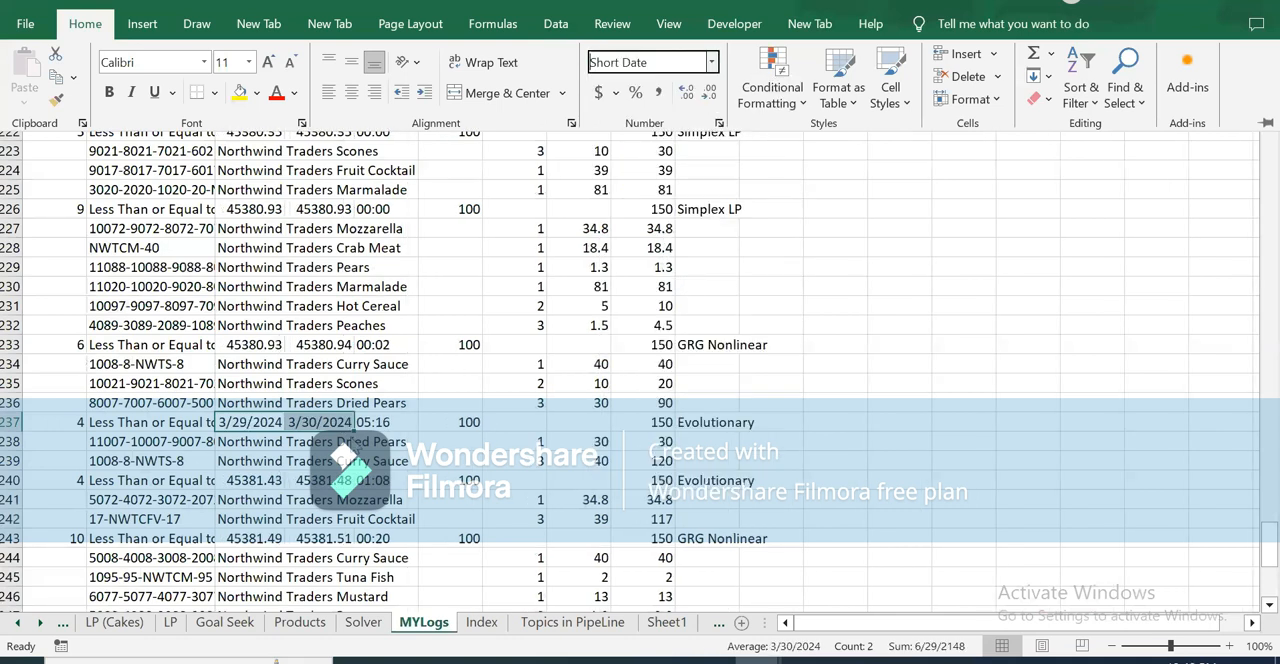
left_click_drag(243, 482, 283, 470)
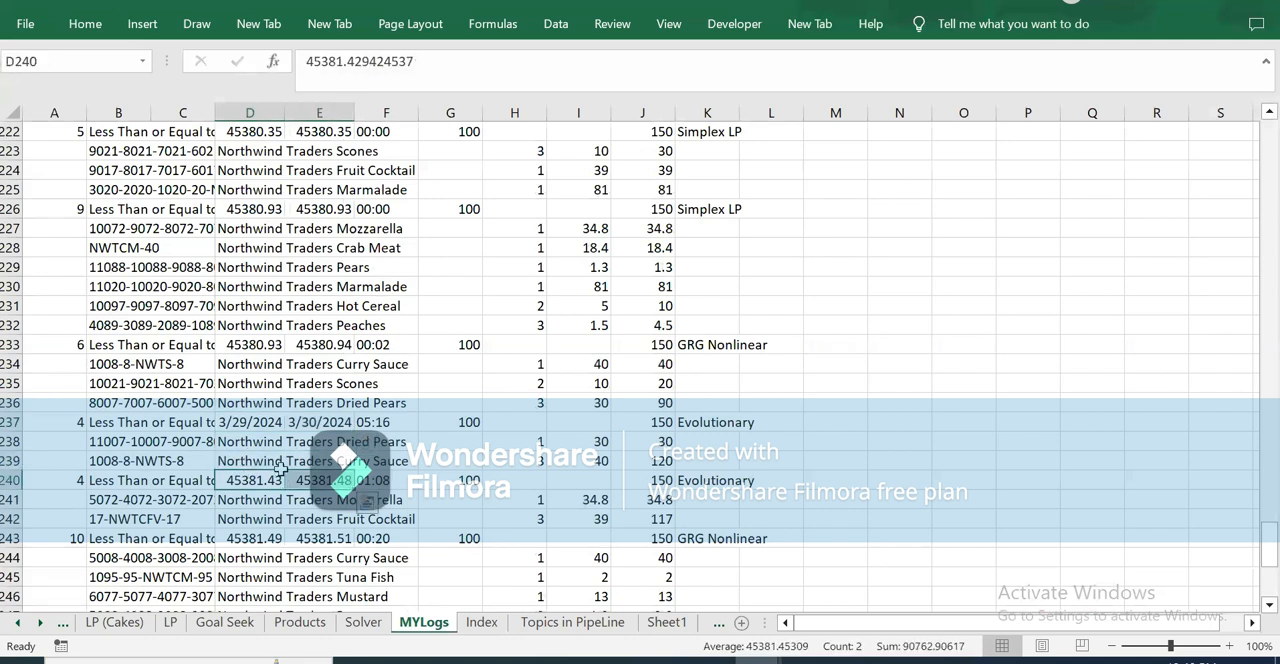
key("F4")
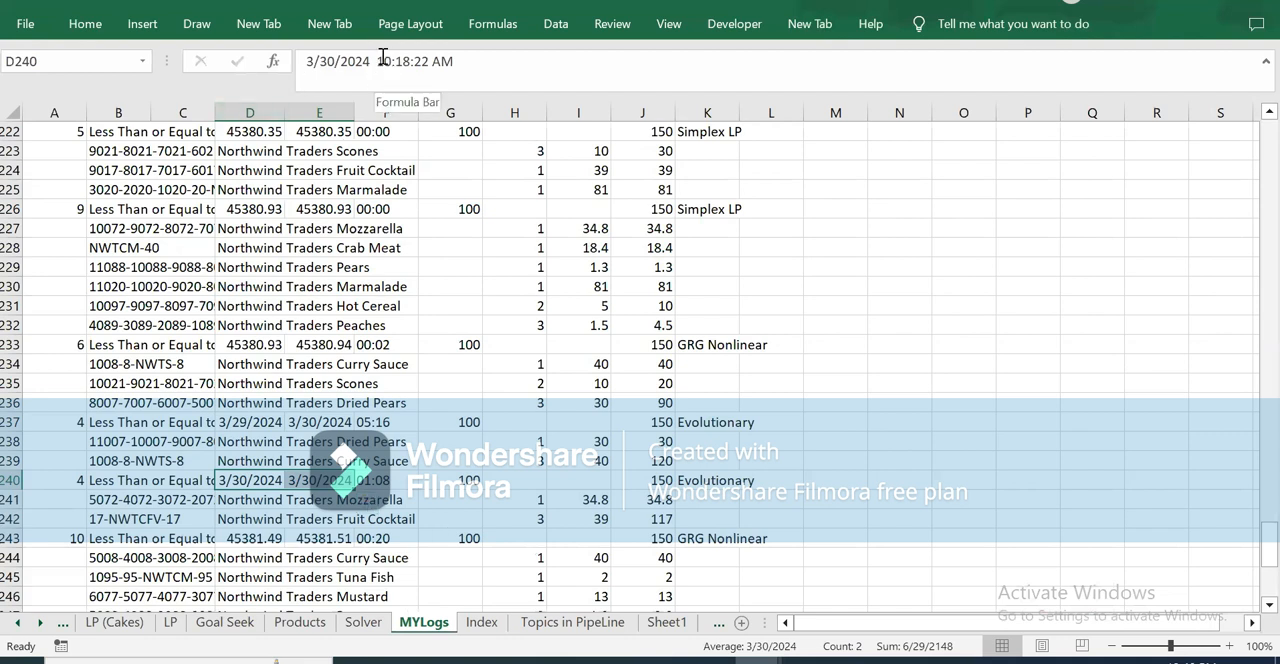
Step: Examine the start times, finish times and durations of the two Evolutionary runs in rows 237 and 240
left_click(225, 480)
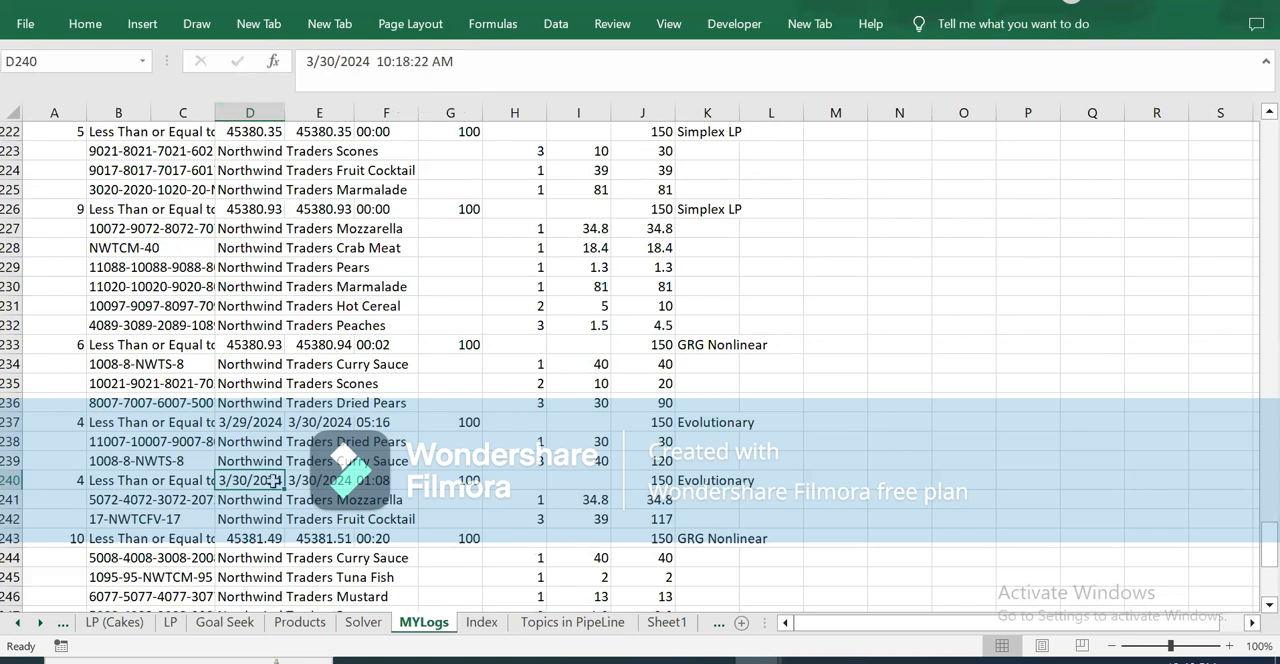
left_click(238, 421)
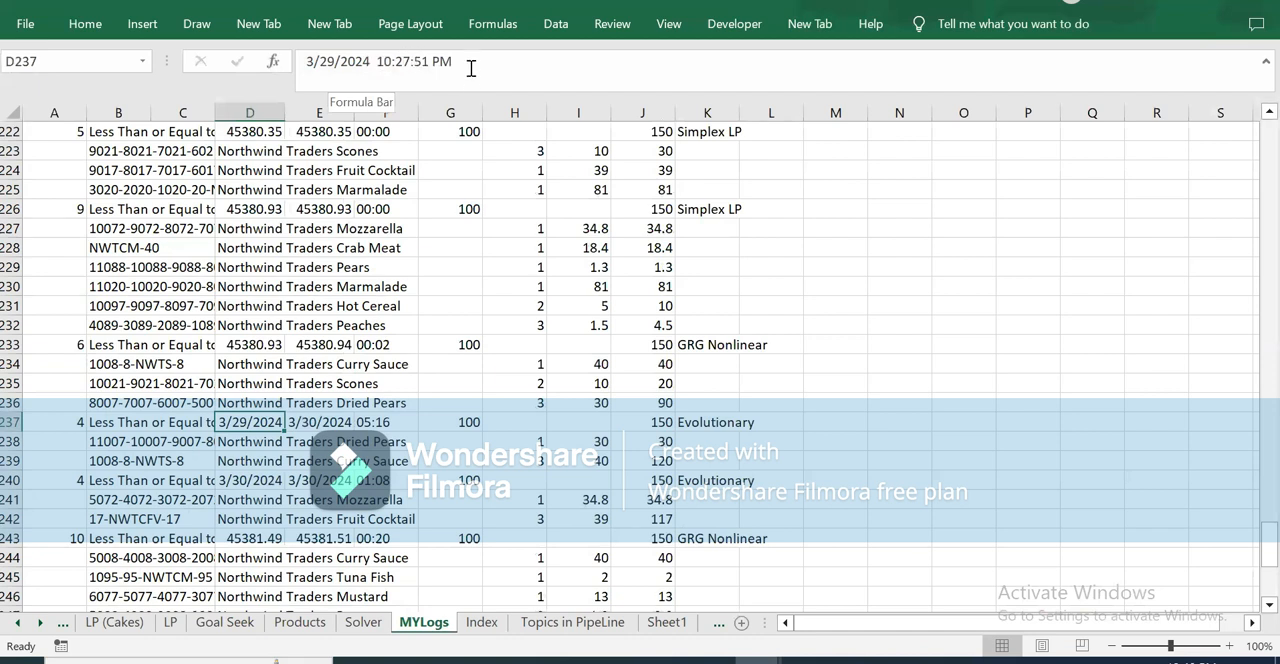
left_click(318, 422)
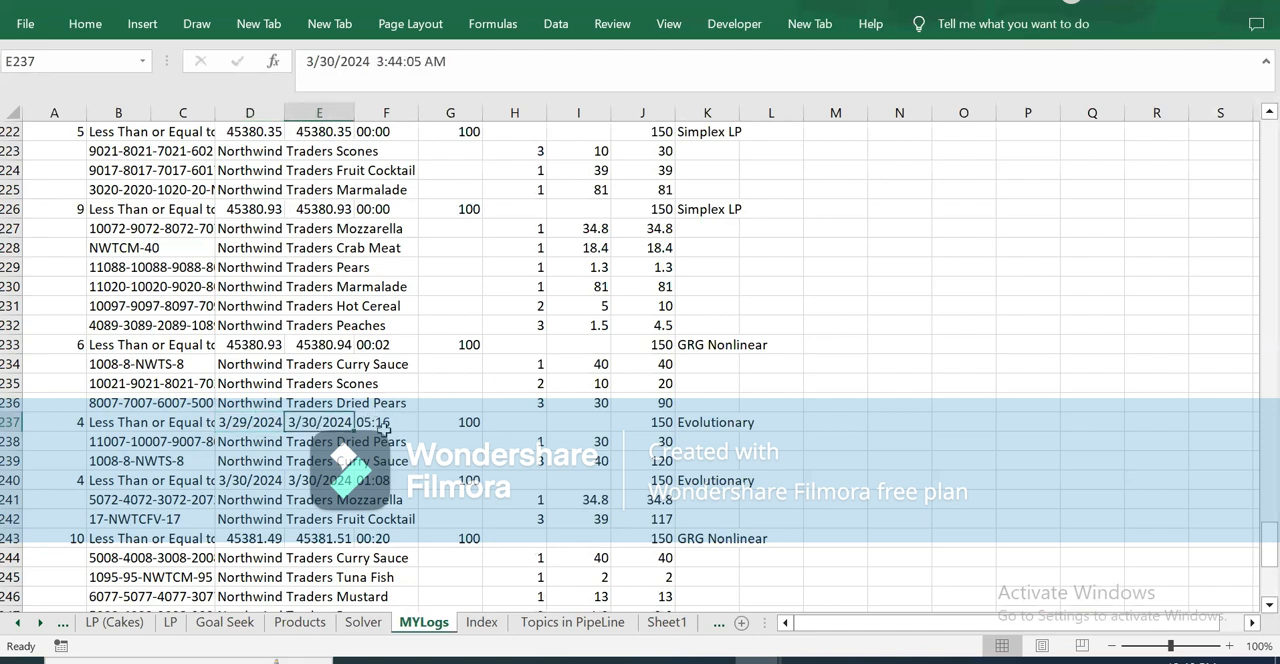
left_click(373, 419)
key("Down")
key("Down")
key("Down")
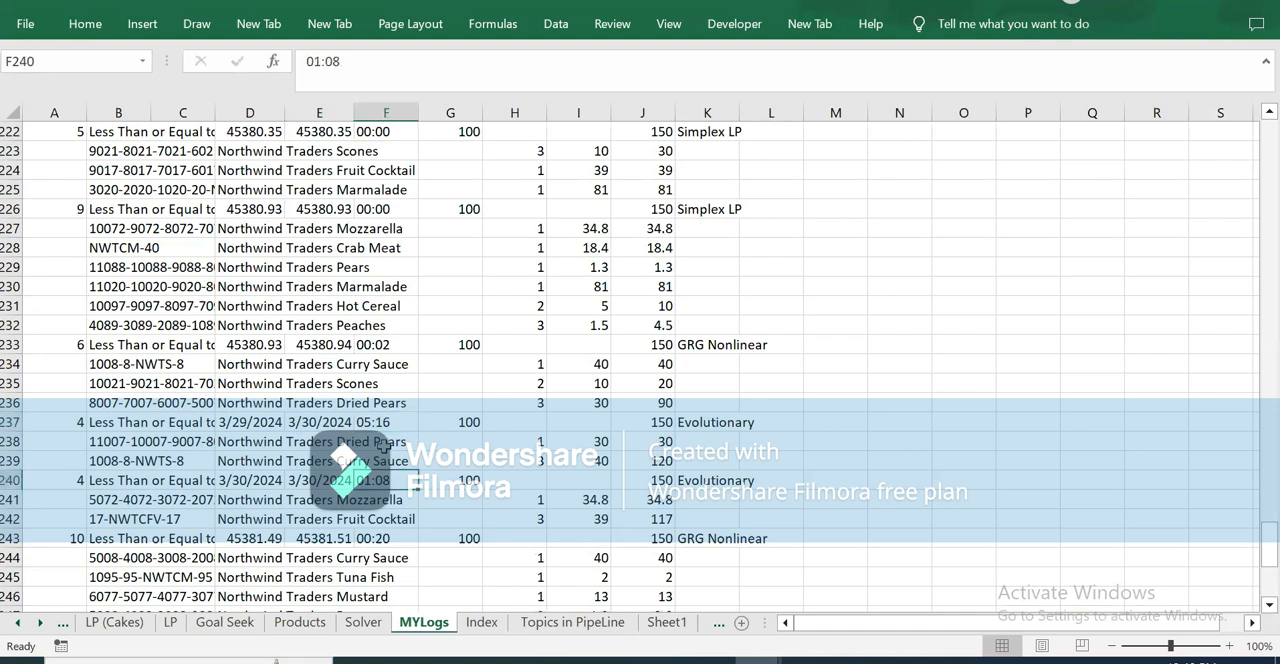
key("Left")
left_click(322, 422)
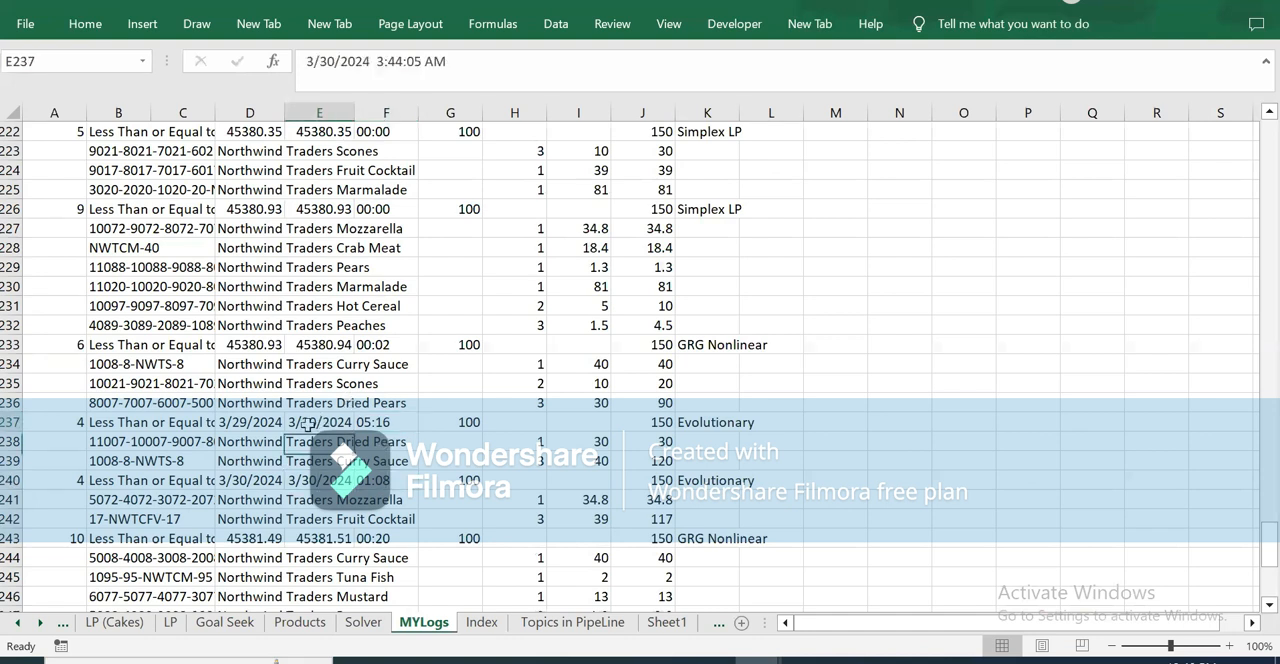
key("Down")
key("Down")
key("Down")
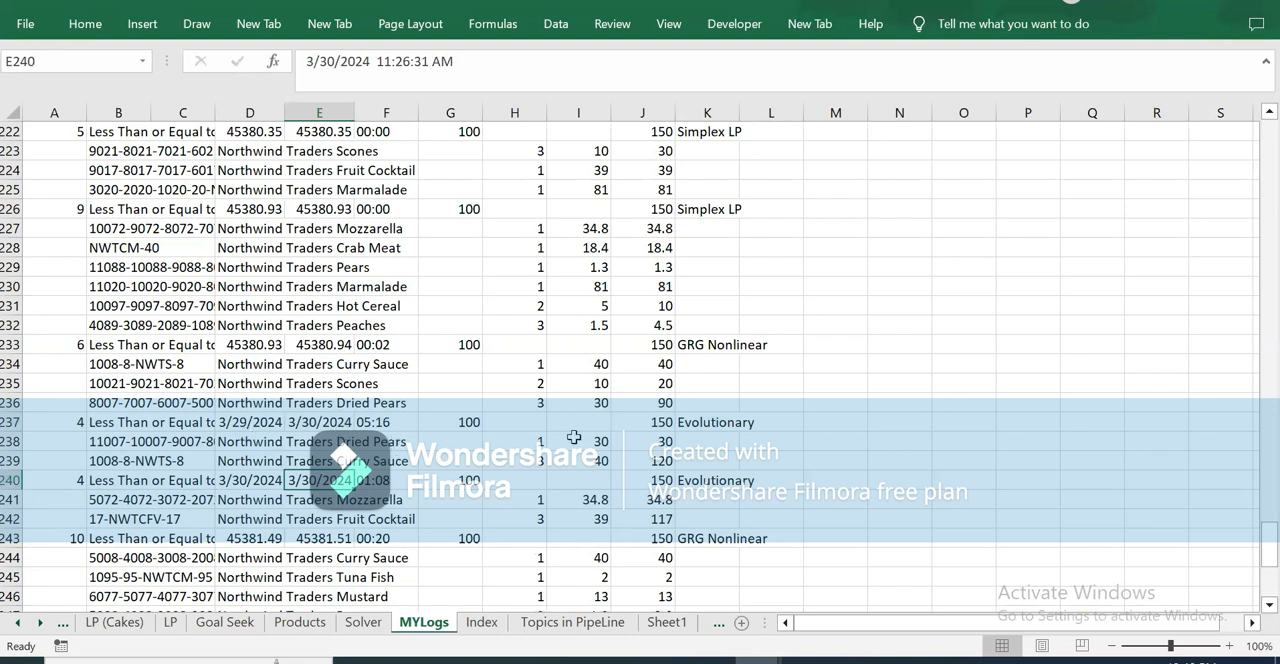
Step: Examine the selected products and prices, solution method and target logged for the Evolutionary runs in rows 237 to 242
left_click_drag(592, 444, 592, 452)
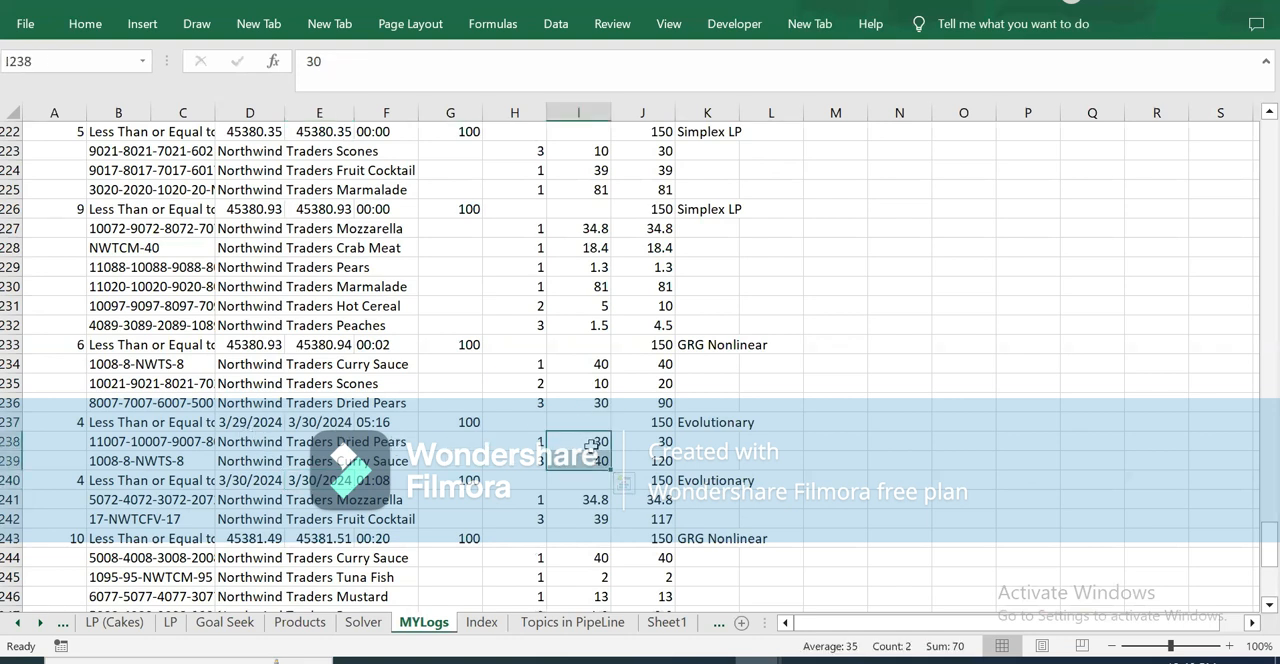
left_click(726, 418)
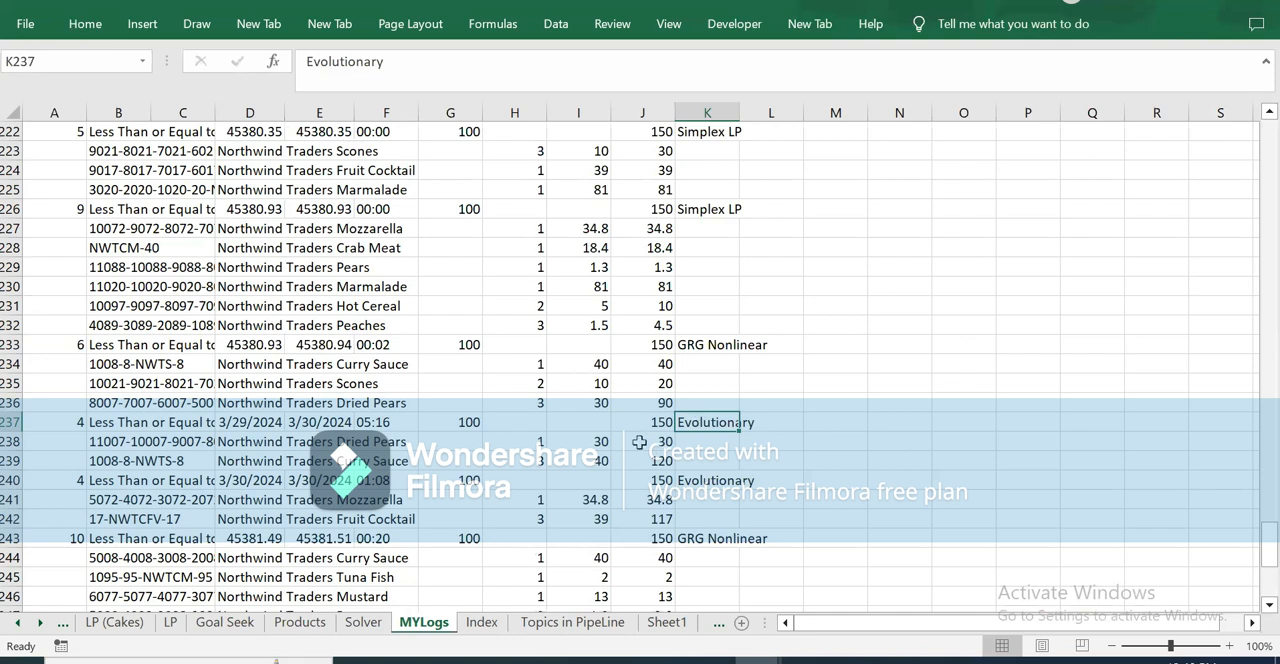
left_click(320, 481)
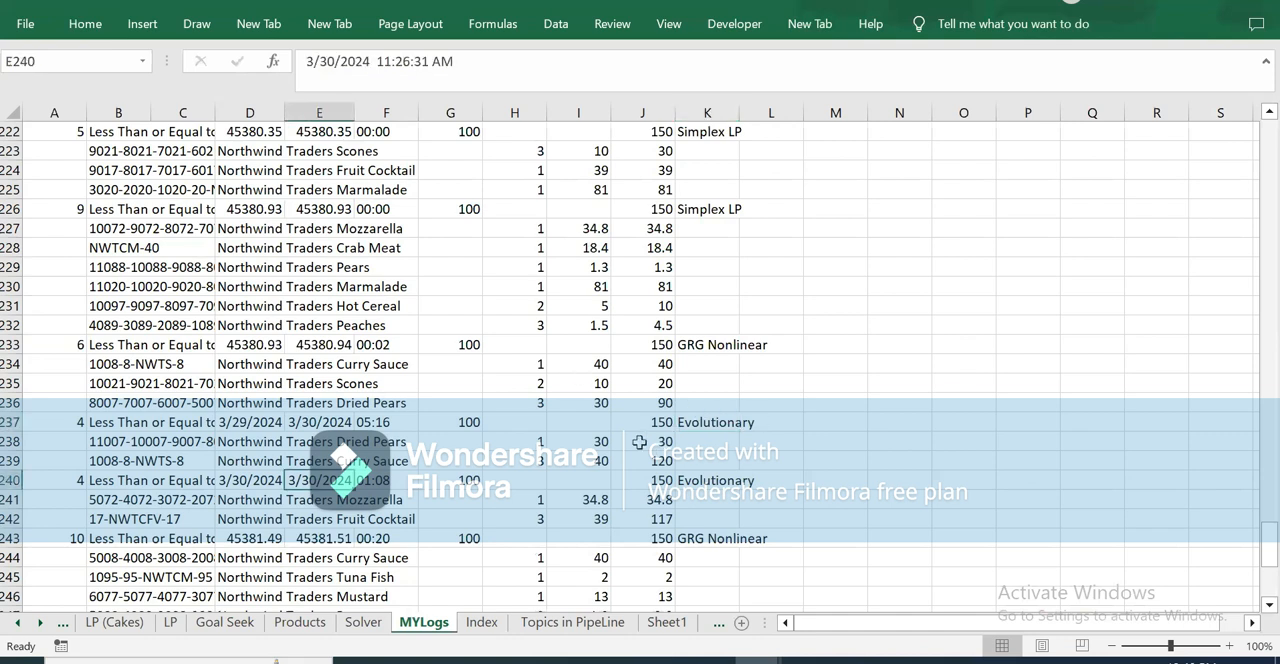
key("Right")
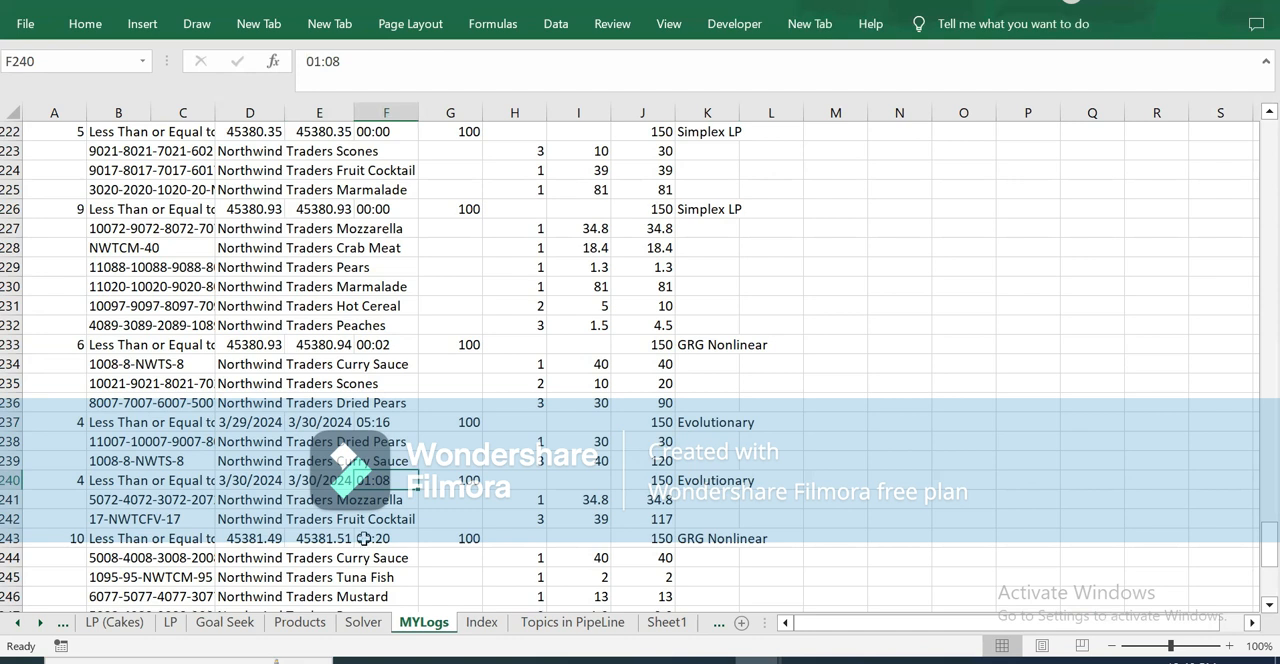
left_click_drag(320, 499, 320, 519)
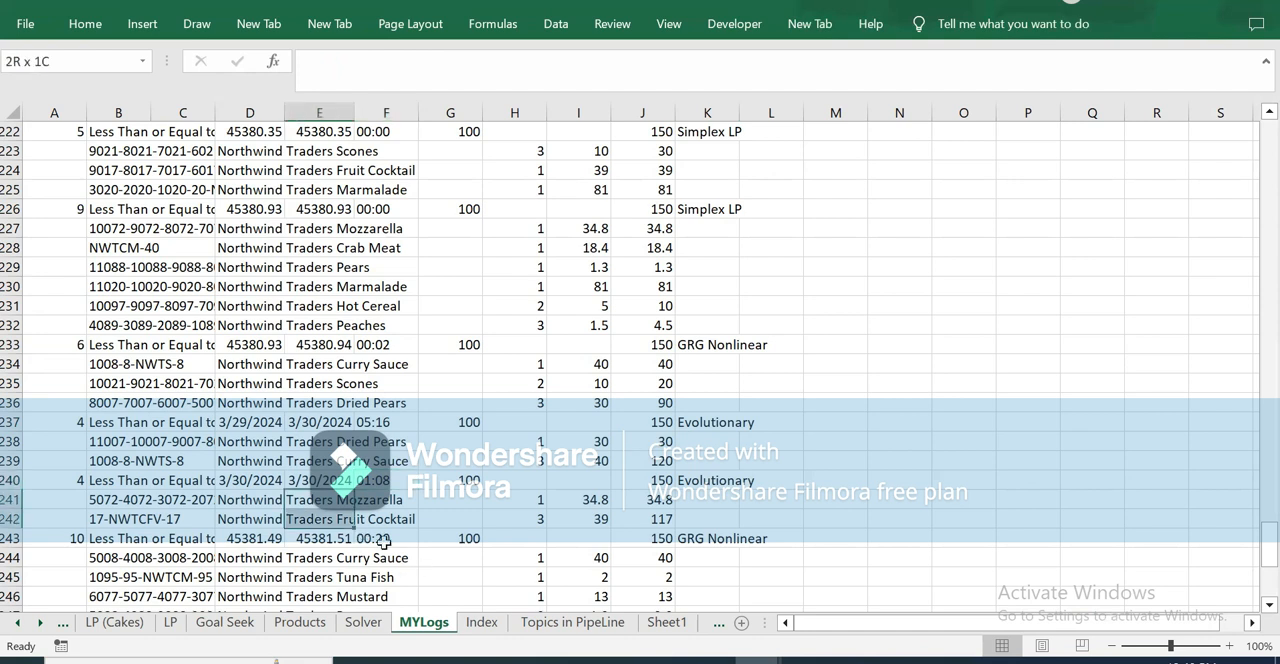
left_click_drag(384, 543, 384, 543)
left_click(642, 481)
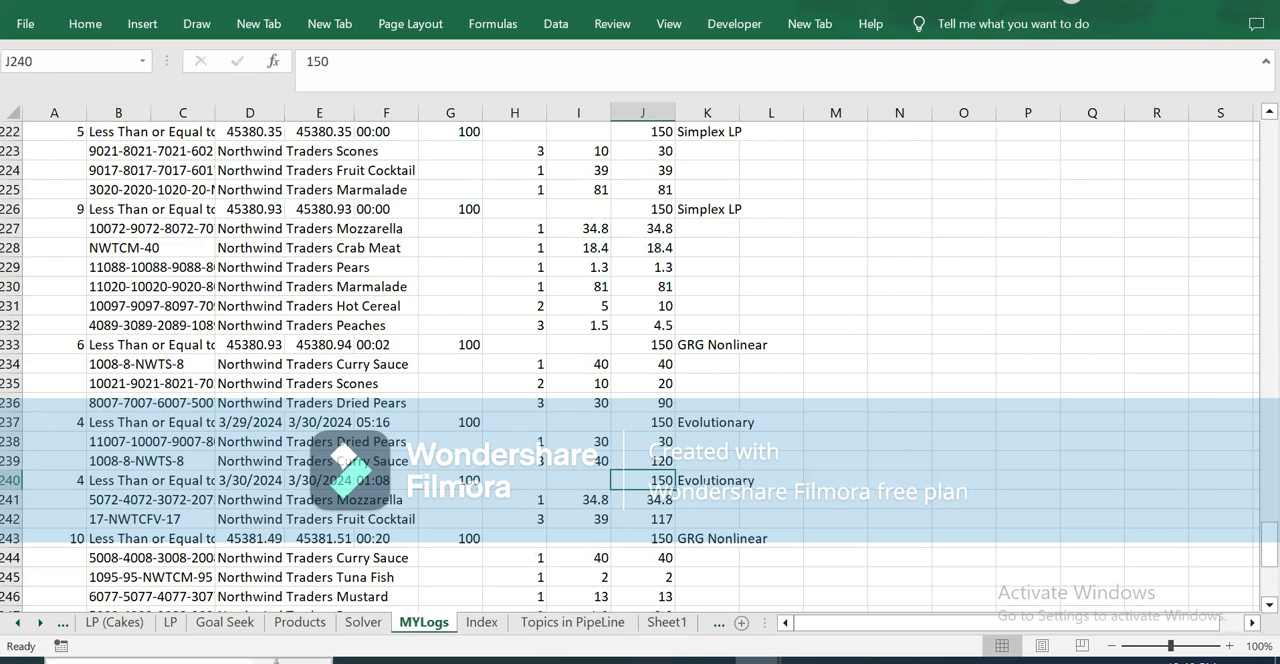
Step: Return to the Solver sheet and review the criteria formula in B12, the available solution methods in E8 and the start time in D12
left_click(364, 626)
left_click(341, 281)
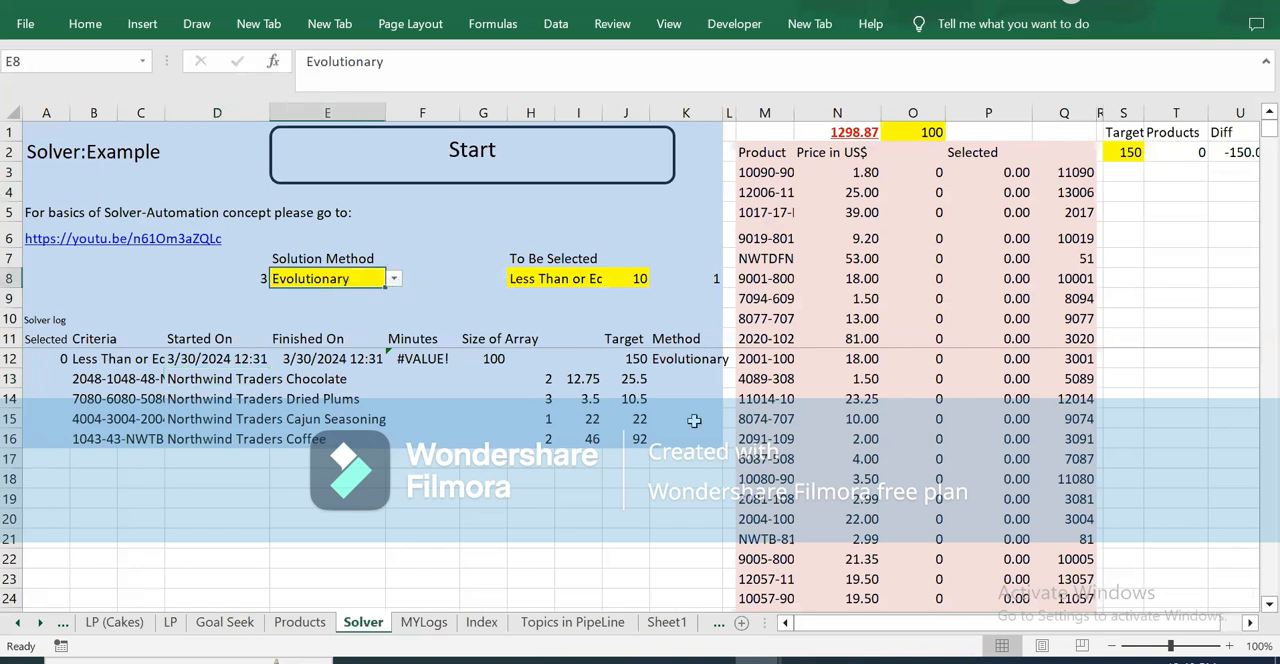
left_click(80, 359)
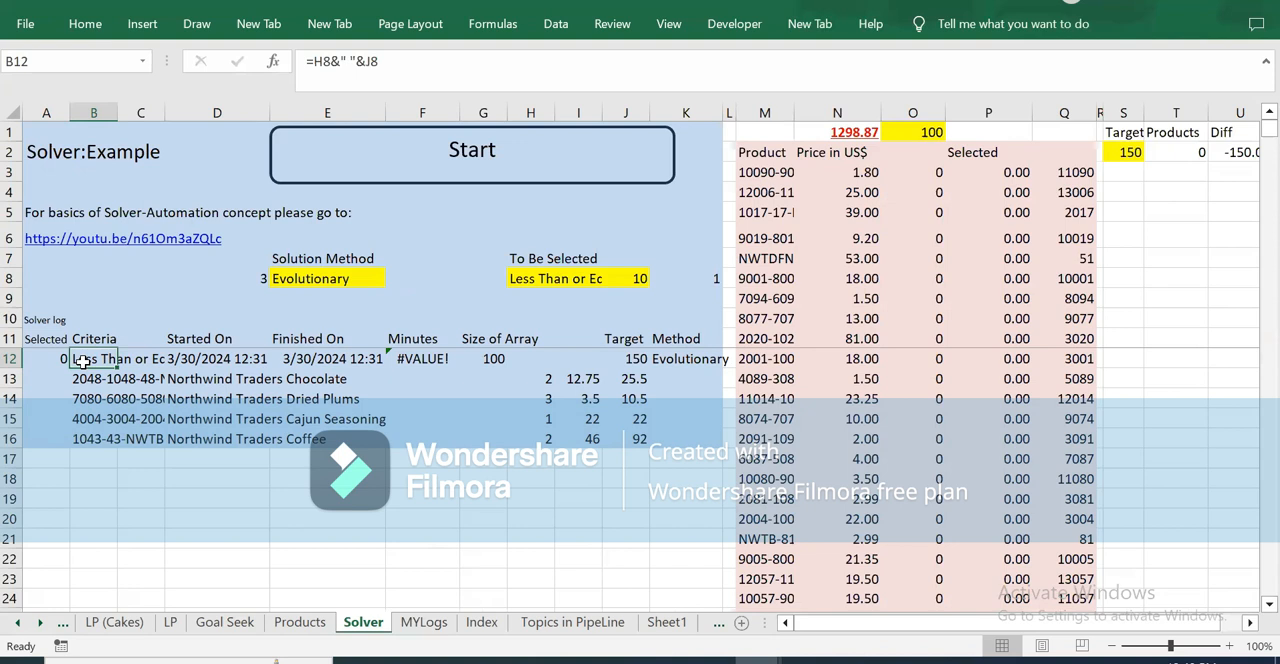
left_click(350, 280)
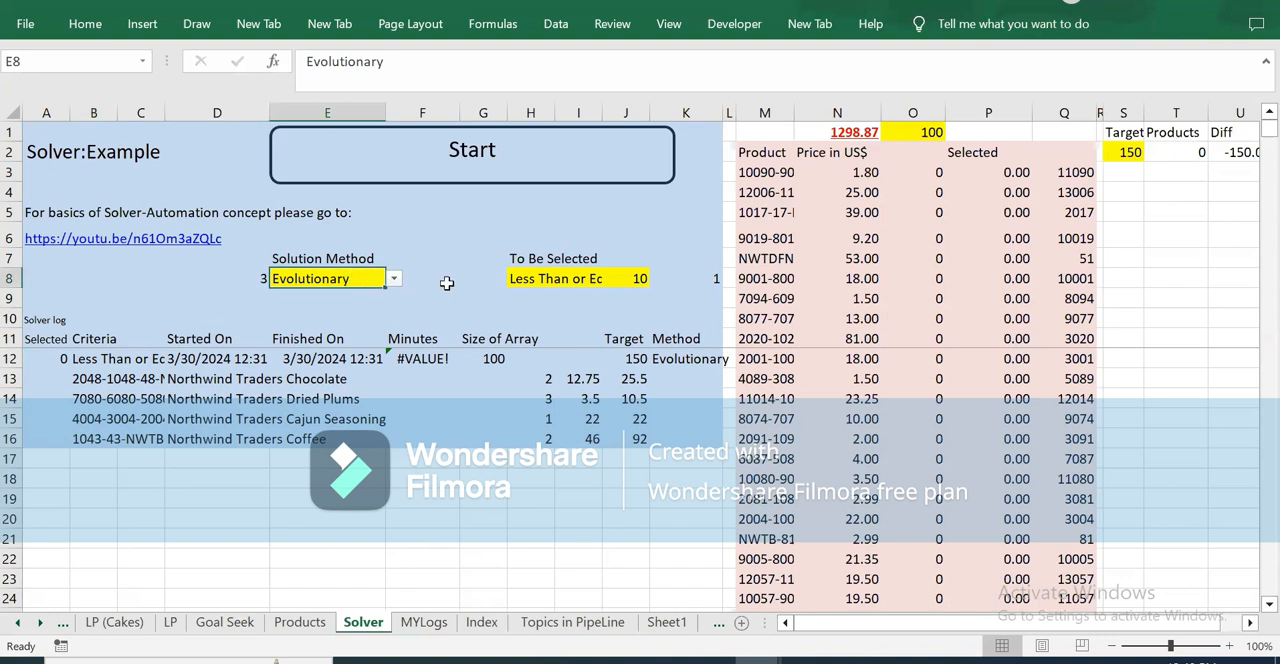
left_click(396, 283)
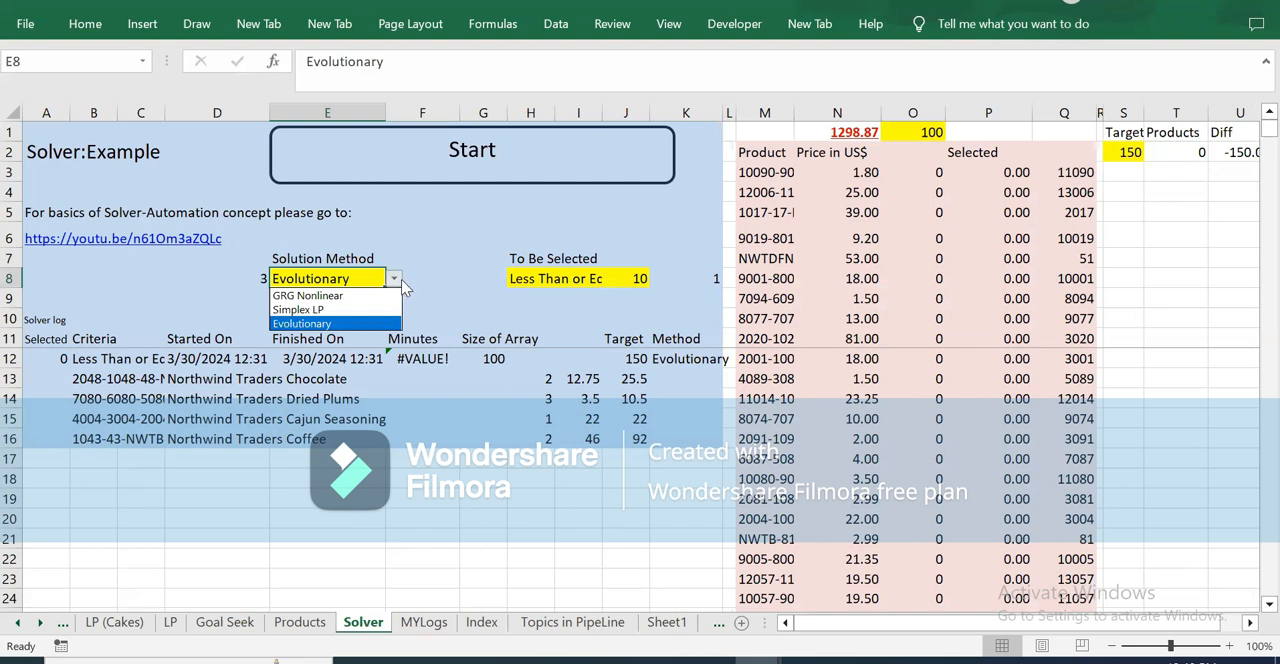
key("Up")
key("Up")
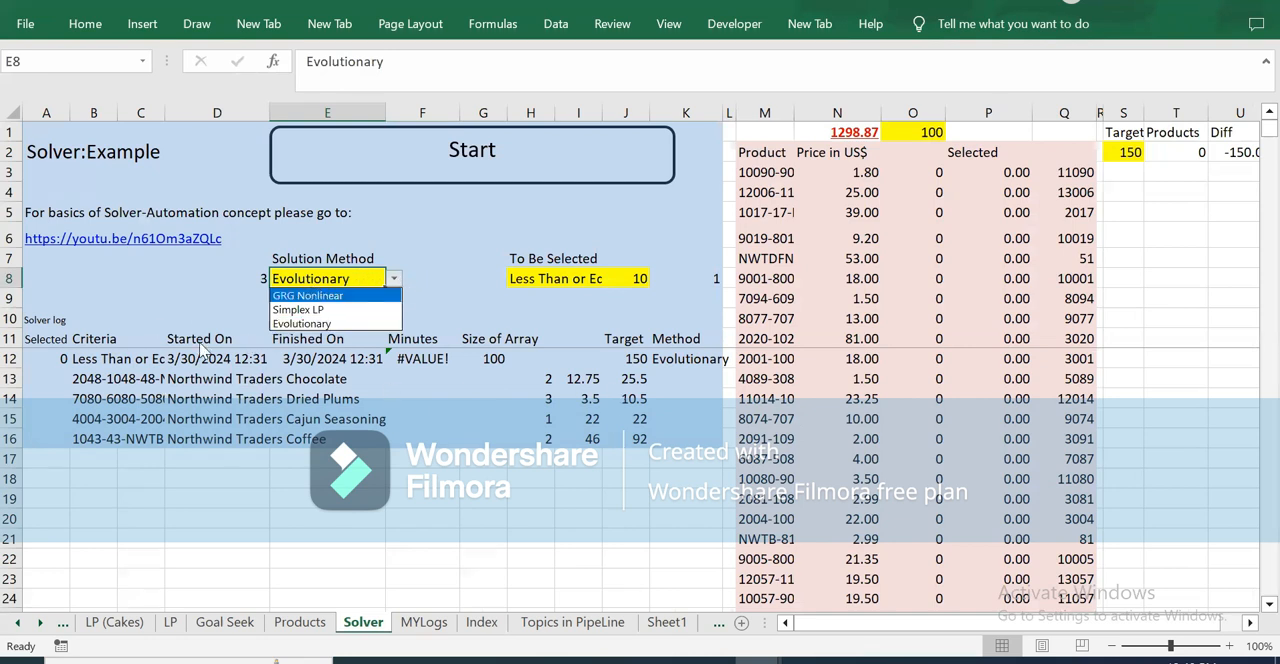
key("Escape")
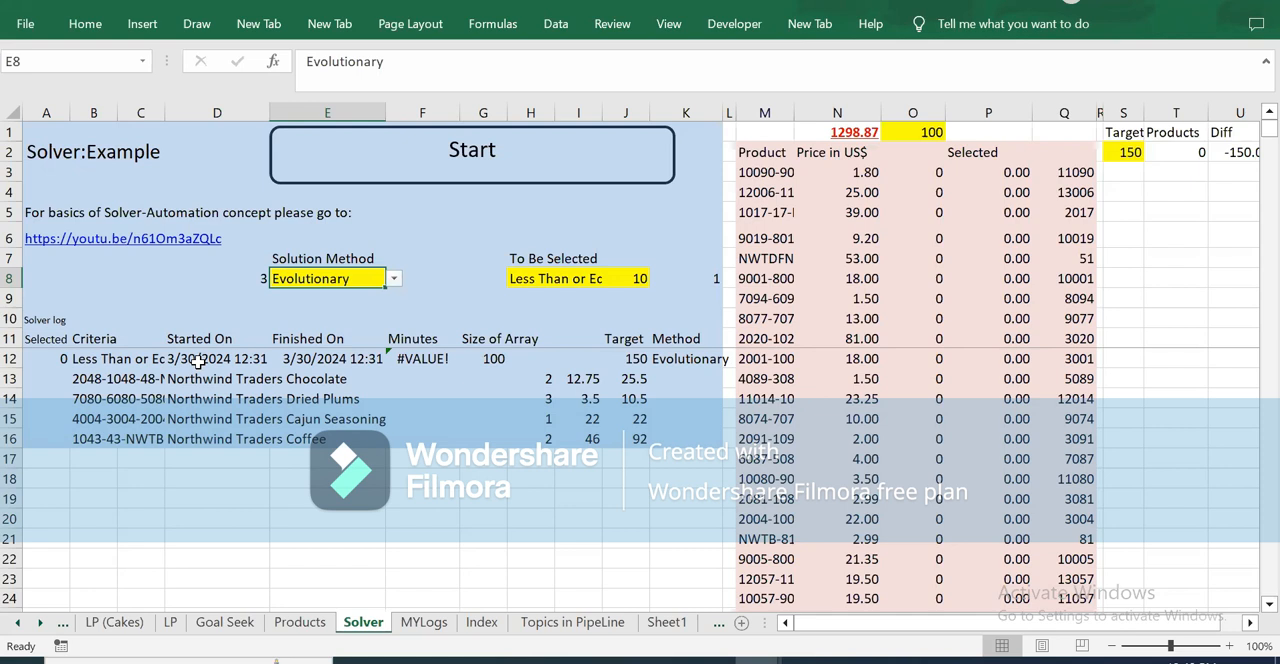
left_click(198, 362)
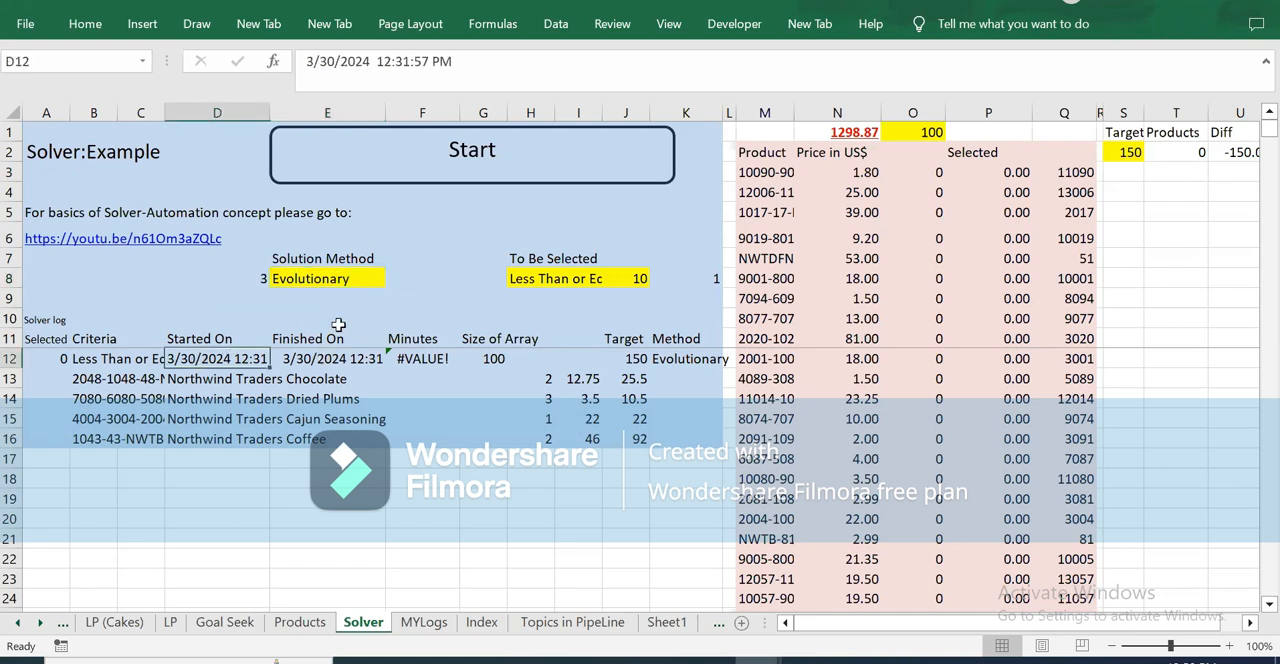
Step: Switch the solution method in E8 to GRG Nonlinear, and set it back to Evolutionary
left_click(341, 283)
left_click(395, 281)
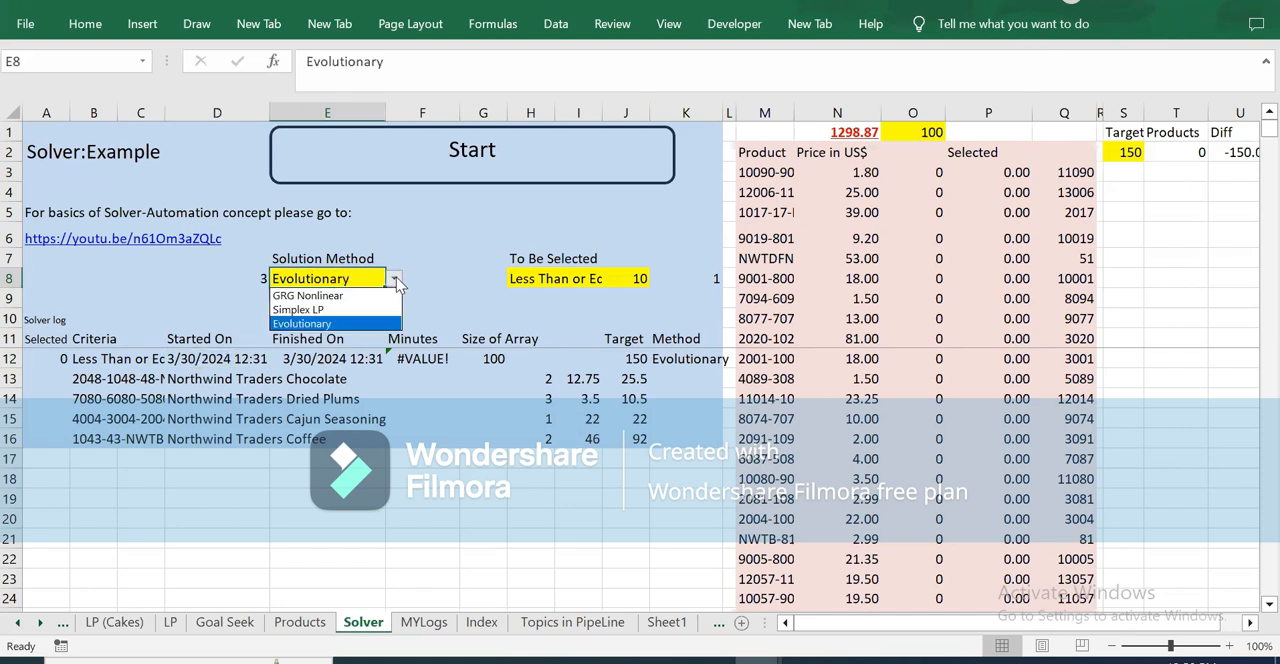
left_click(342, 293)
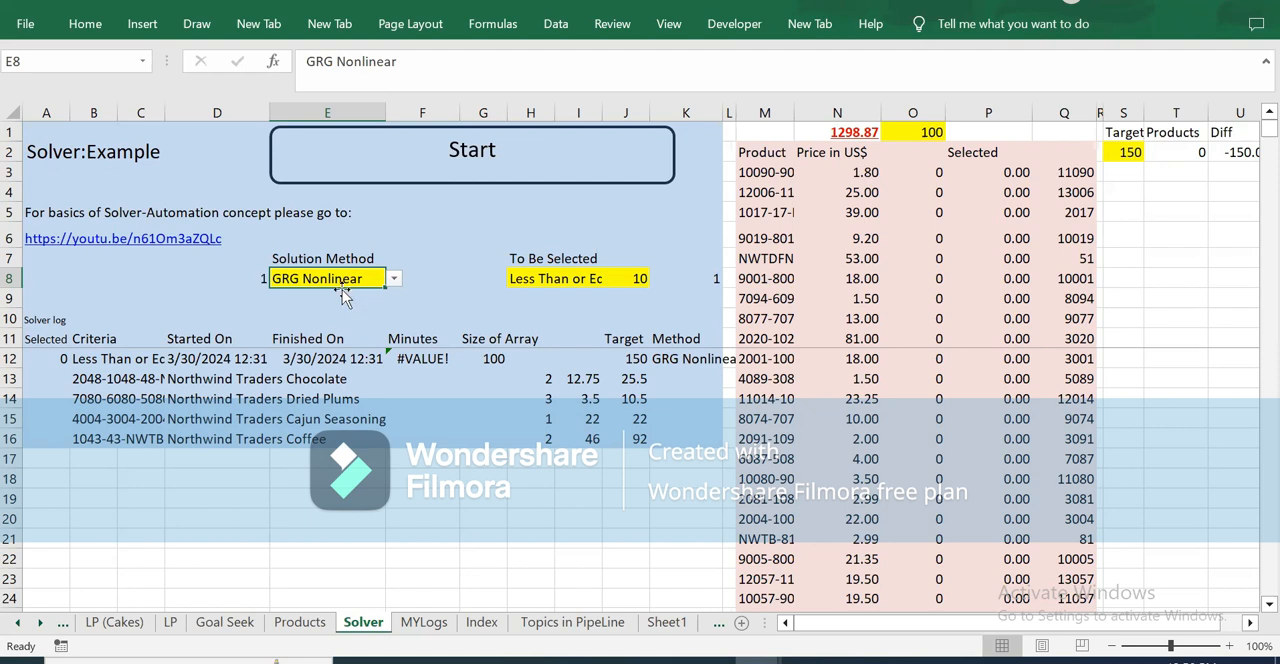
left_click(396, 280)
left_click(333, 321)
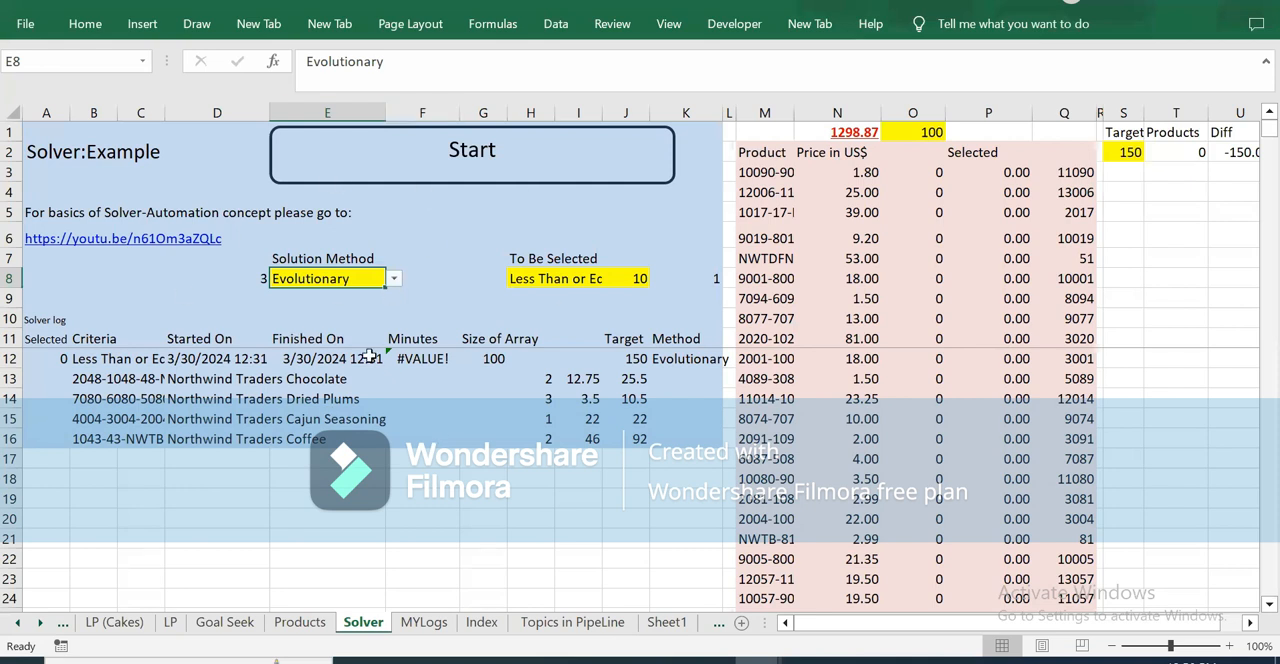
Step: Set the solution method in E8 to GRG Nonlinear
left_click(395, 278)
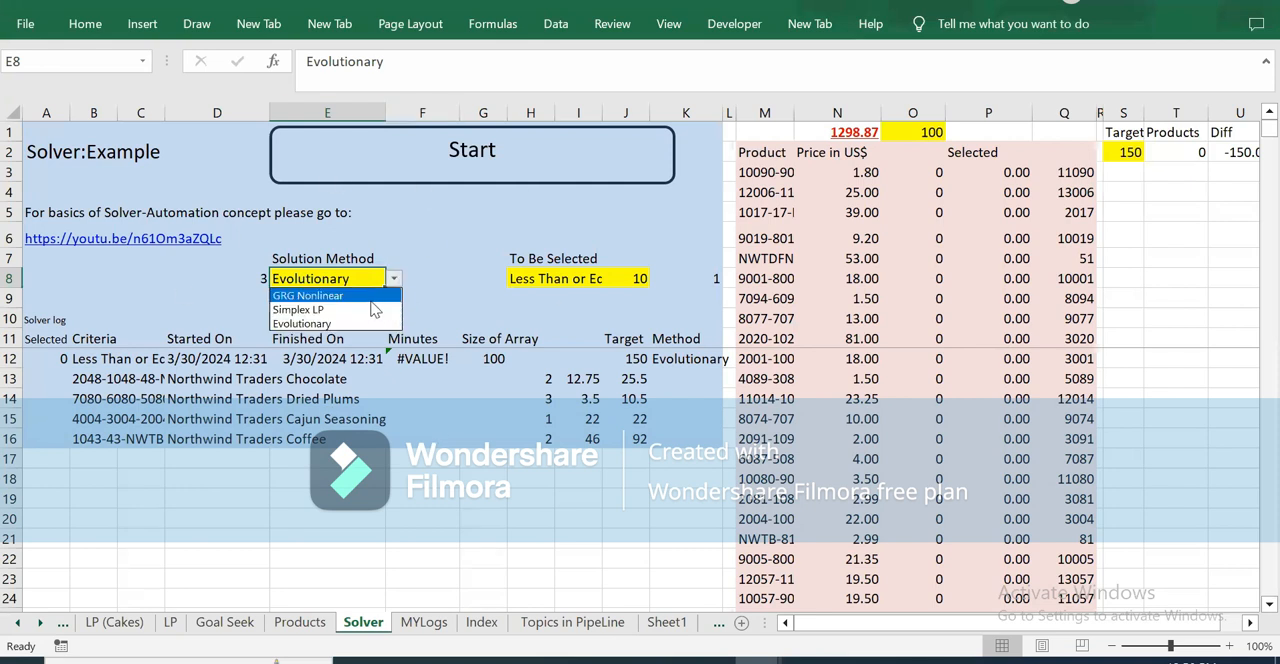
left_click(370, 298)
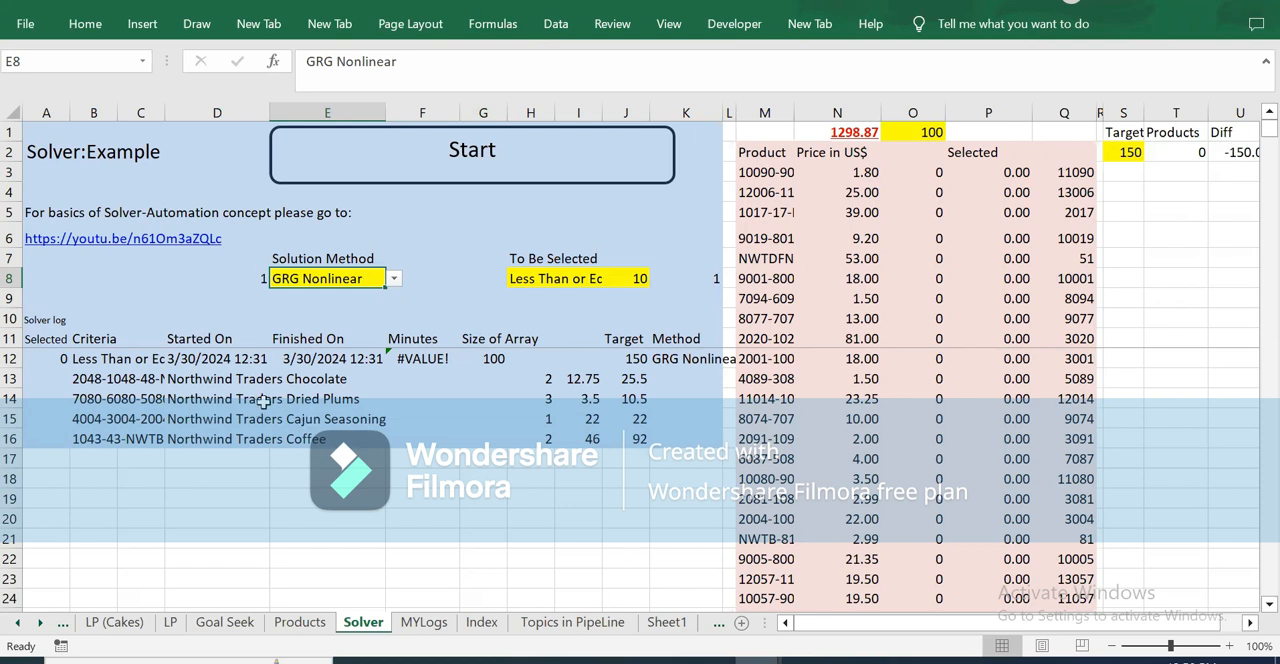
Step: Open the Do_Solver macro in Module2, examine its code from the formula settings through to the end, and close the code editor
key("alt+F11")
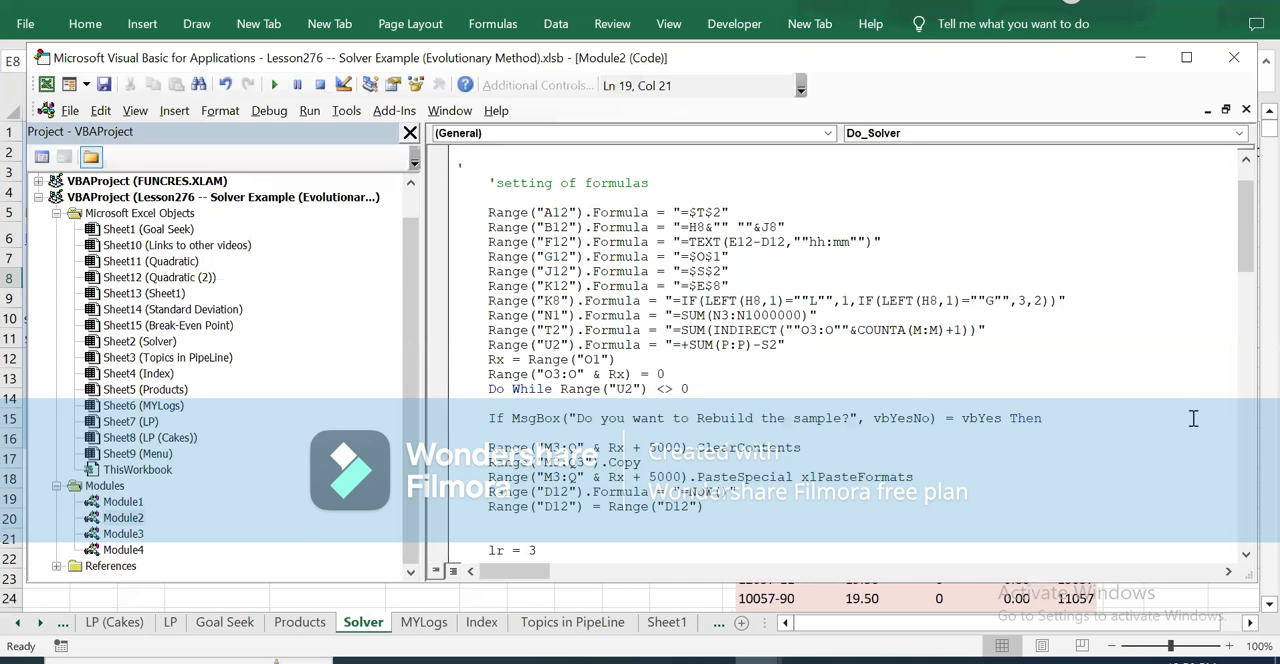
left_click(1246, 555)
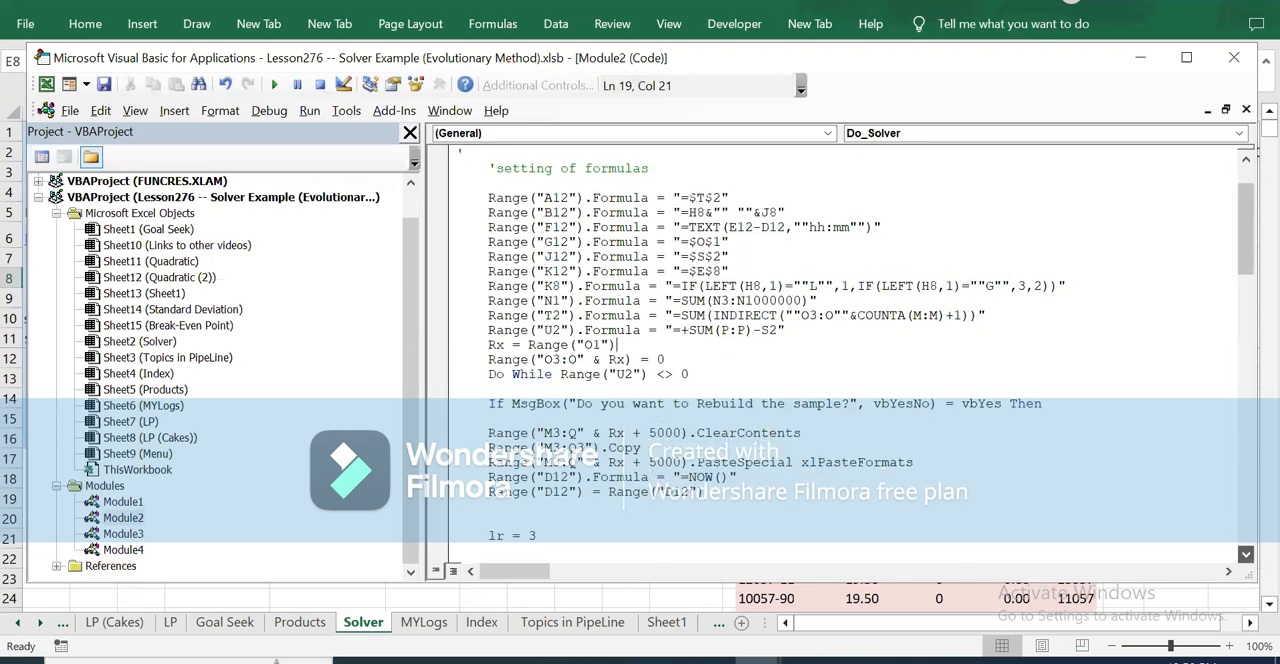
scroll(870, 356, "down", 4)
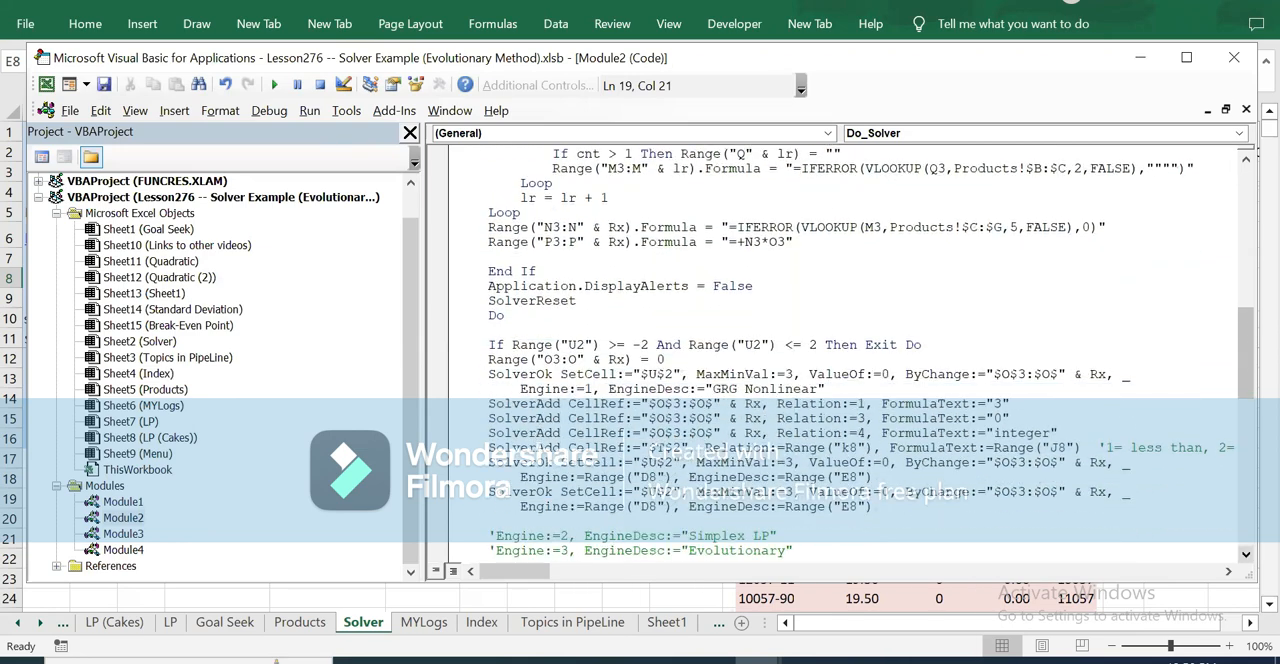
scroll(870, 356, "down", 6)
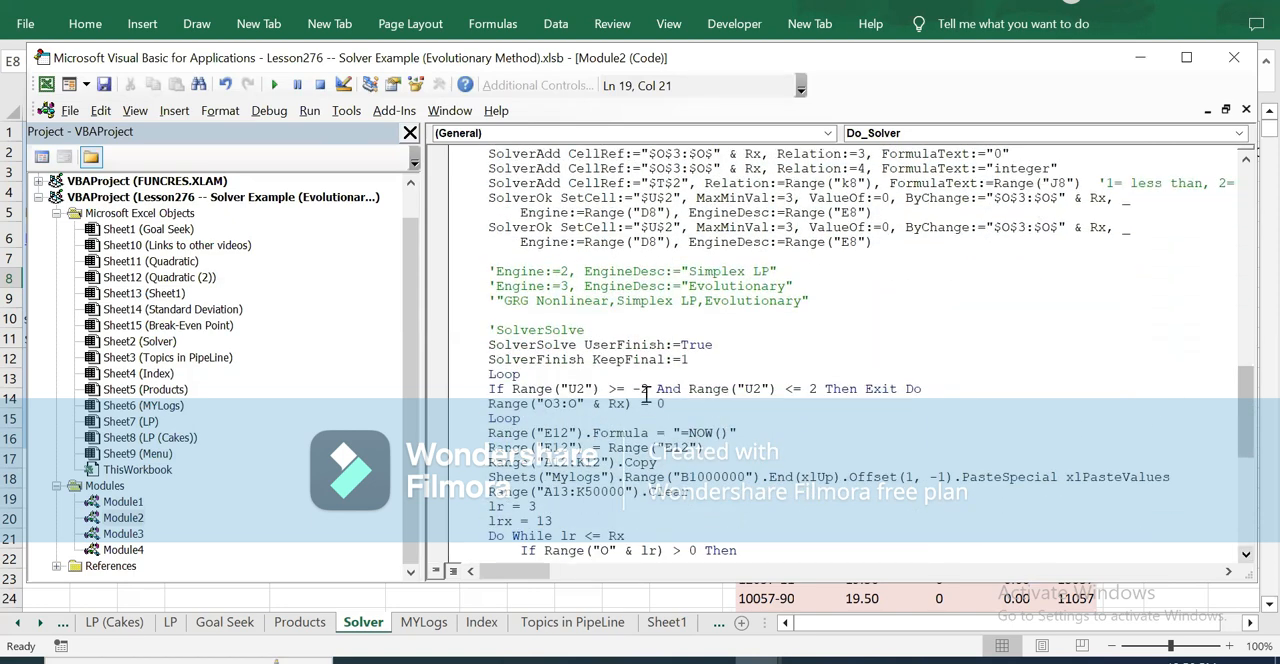
scroll(645, 393, "down", 3)
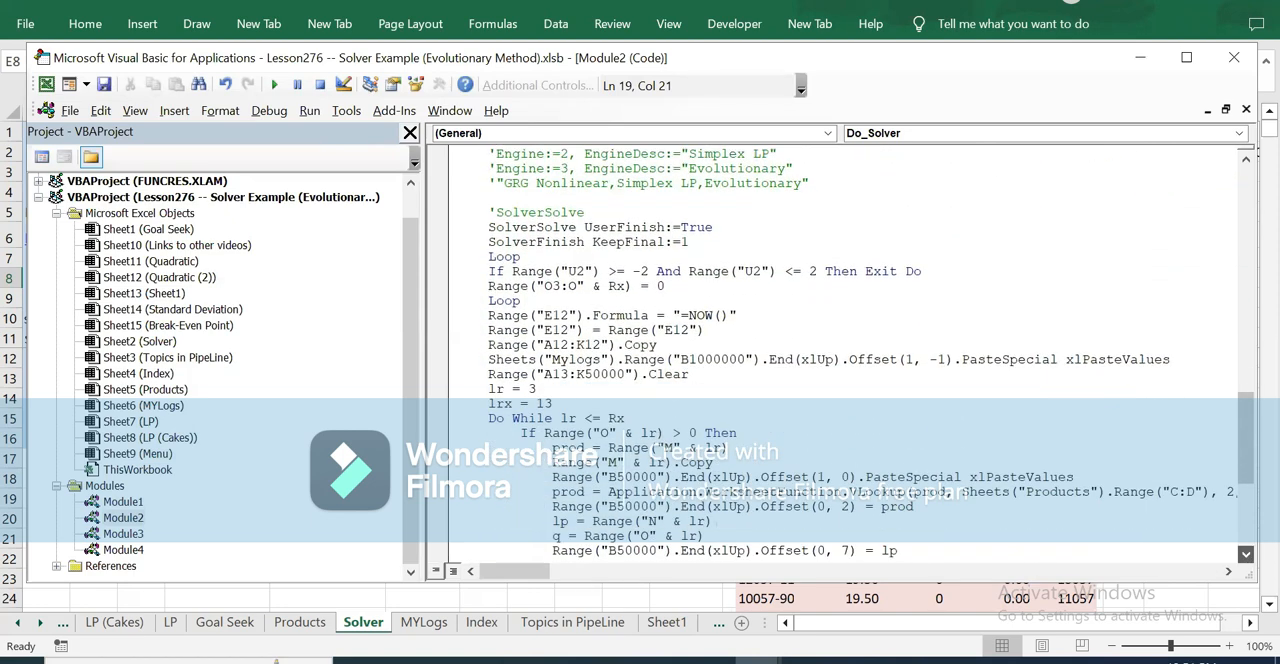
scroll(870, 356, "down", 2)
scroll(870, 356, "down", 4)
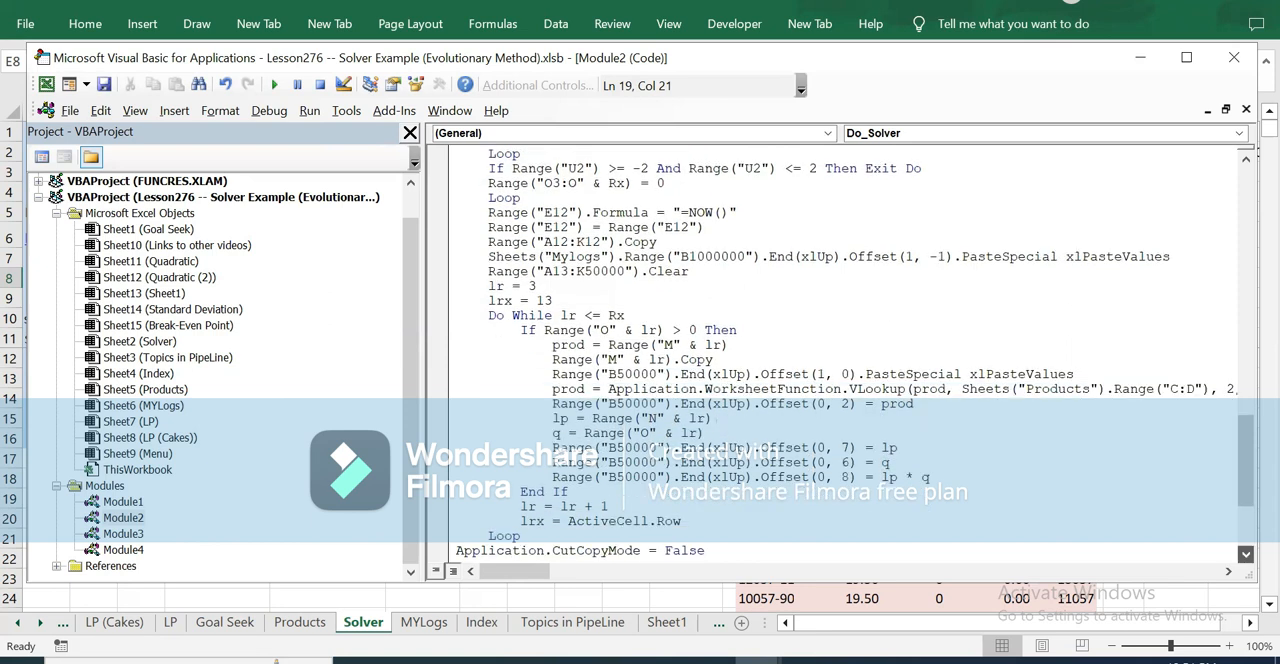
left_click(508, 375)
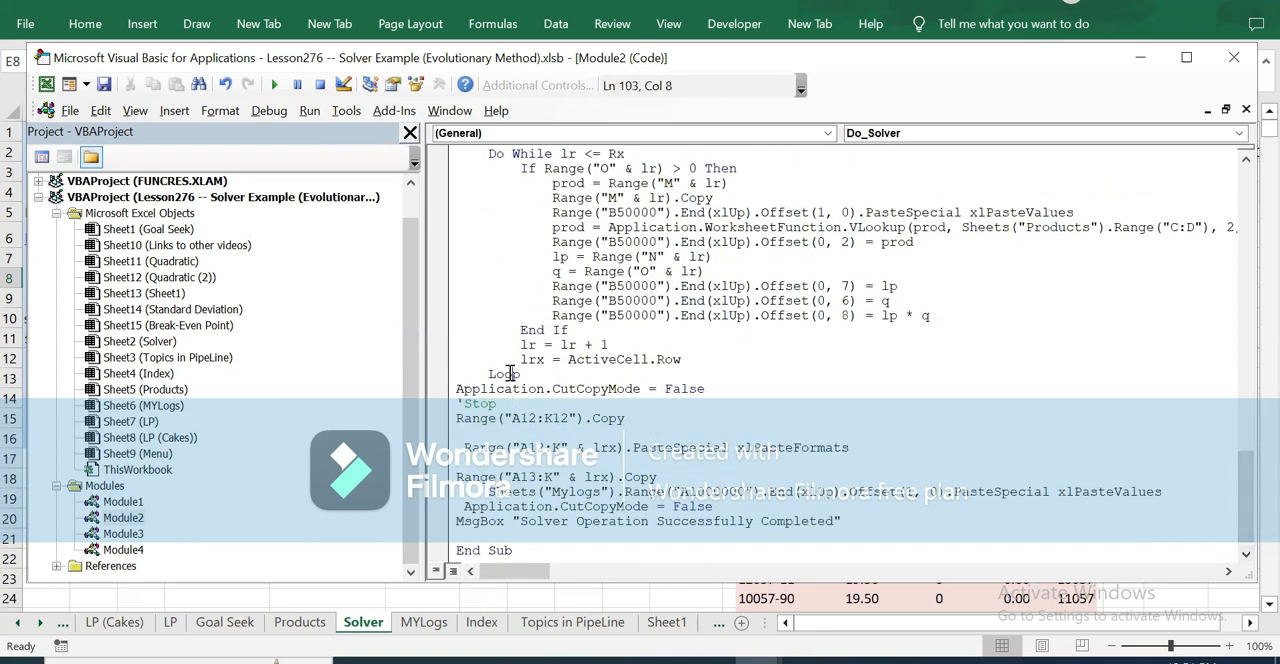
left_click(1233, 61)
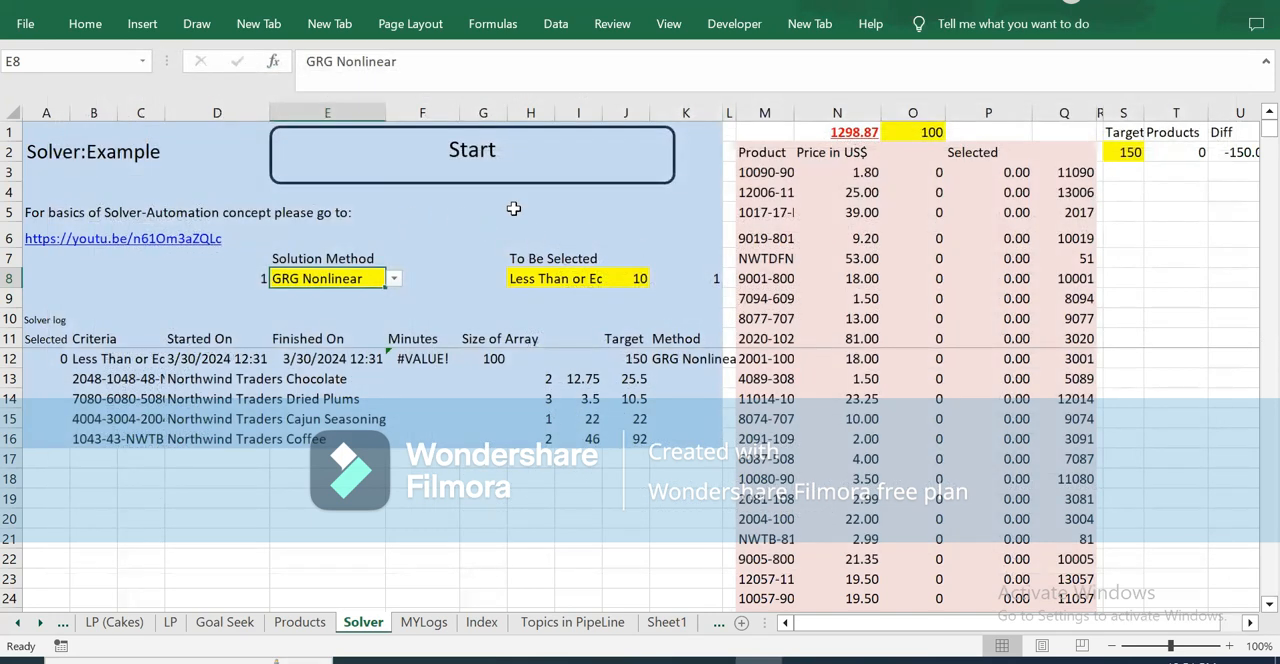
Step: Reopen the Do_Solver code and examine the exit condition that keeps U2 between -2 and 2, including both limits
left_click_drag(522, 213, 643, 216)
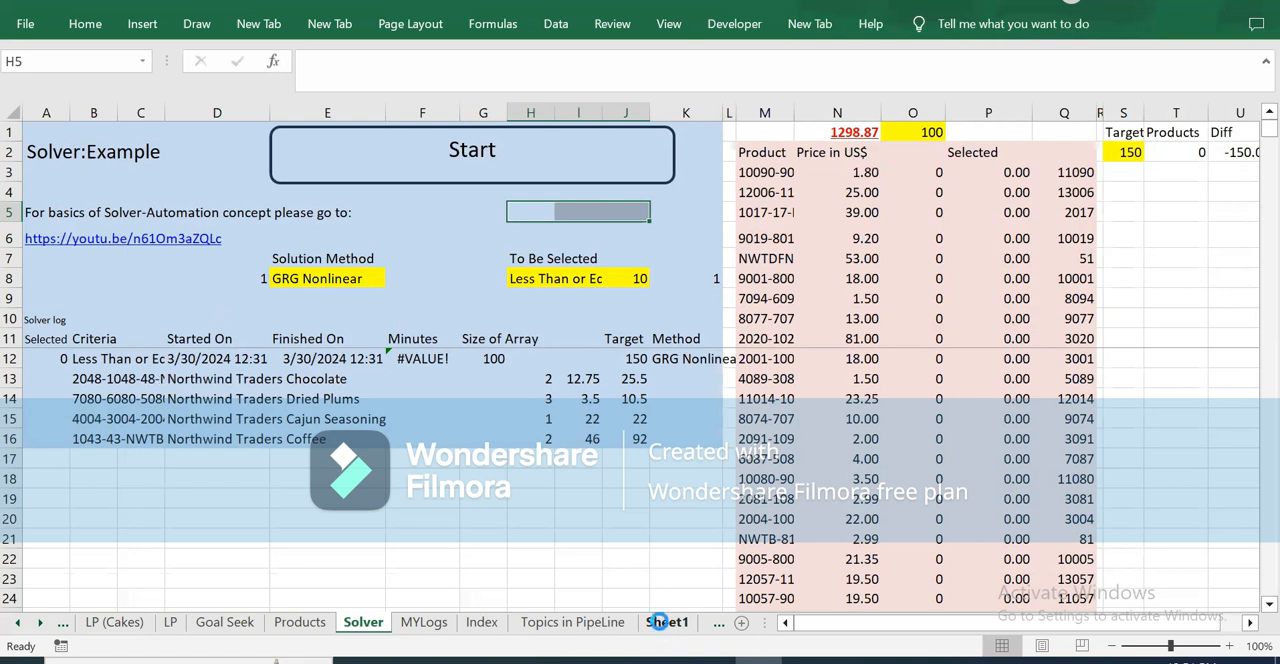
key("alt+F11")
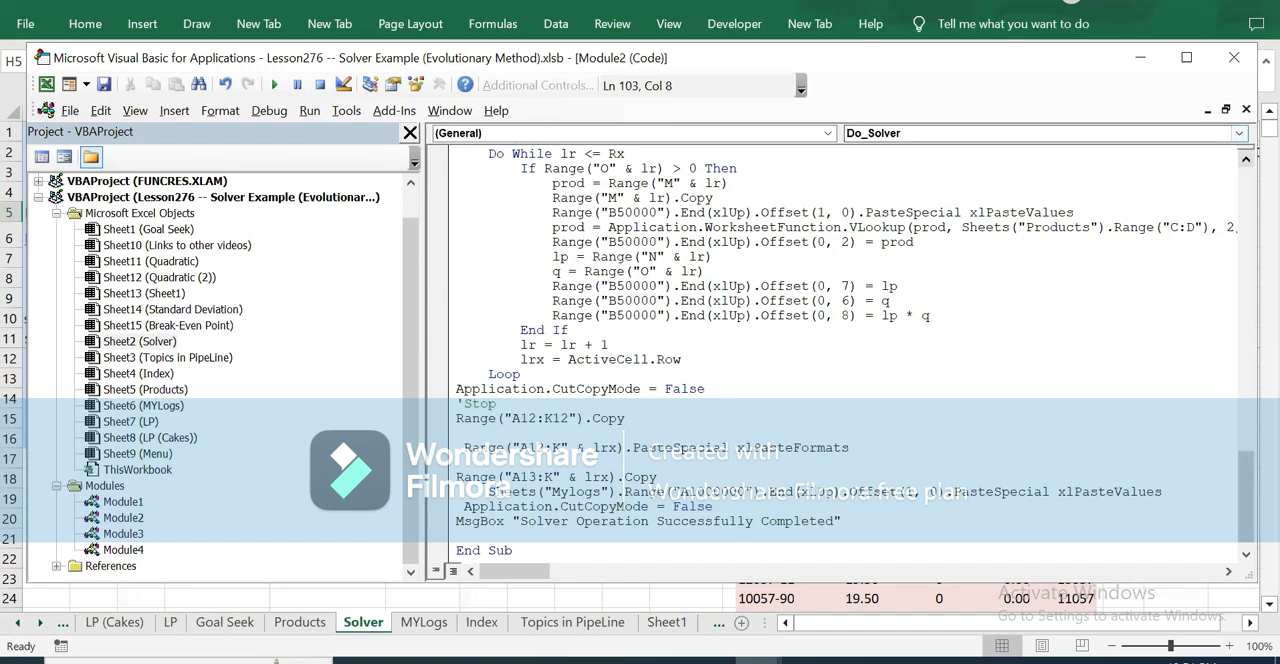
scroll(840, 350, "up", 7)
scroll(840, 350, "up", 1)
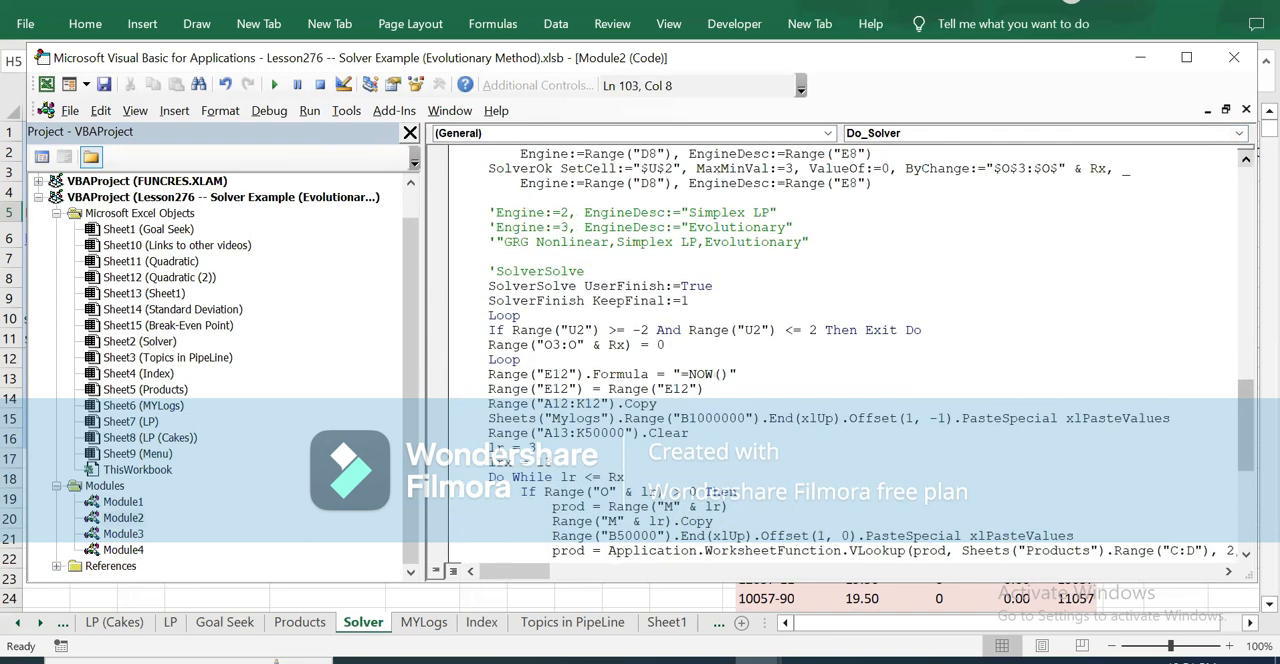
left_click_drag(512, 329, 650, 334)
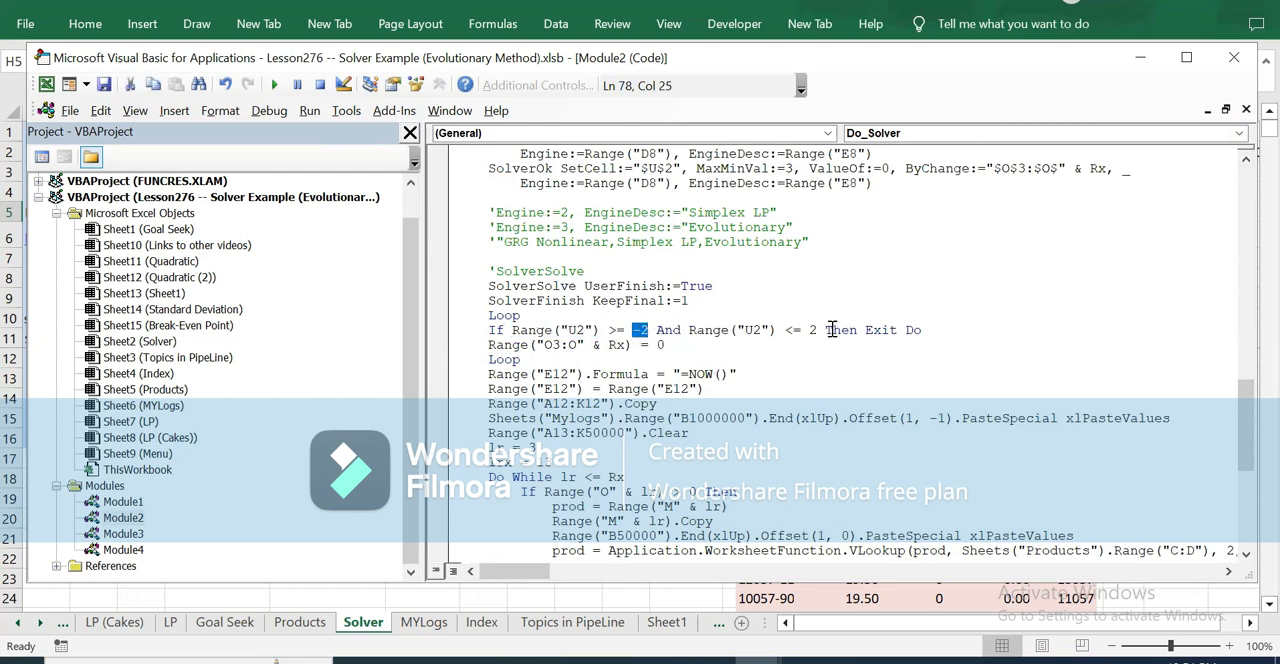
left_click_drag(786, 330, 818, 331)
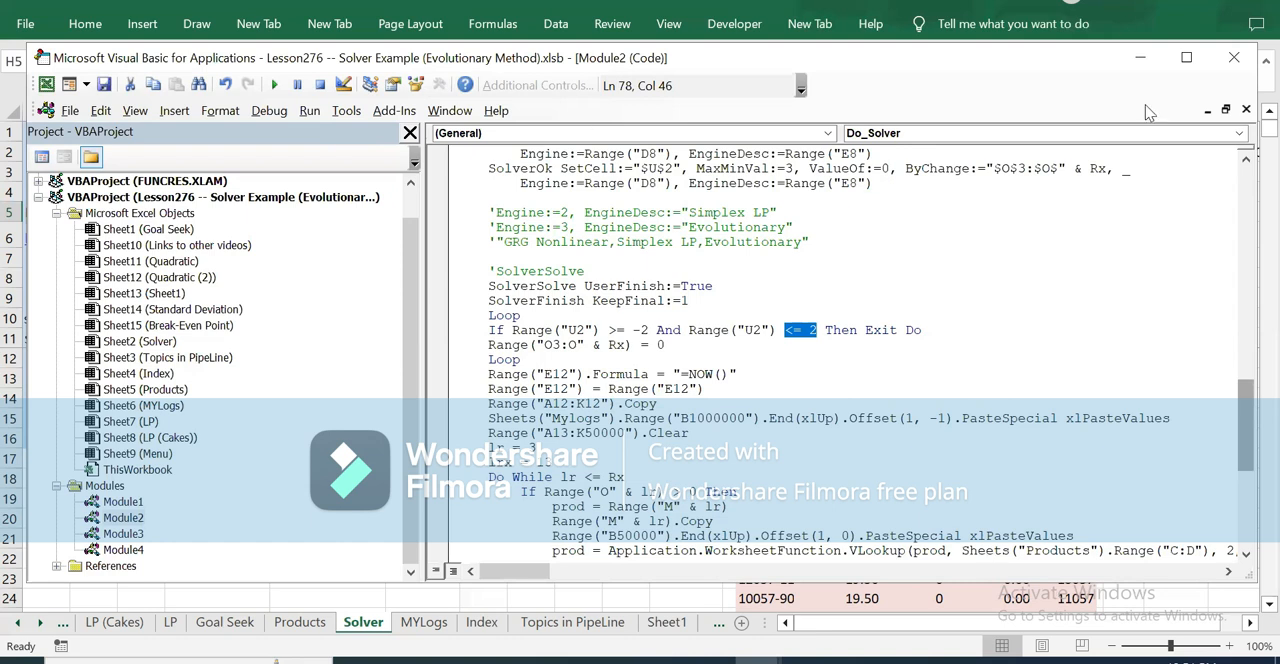
left_click(1236, 58)
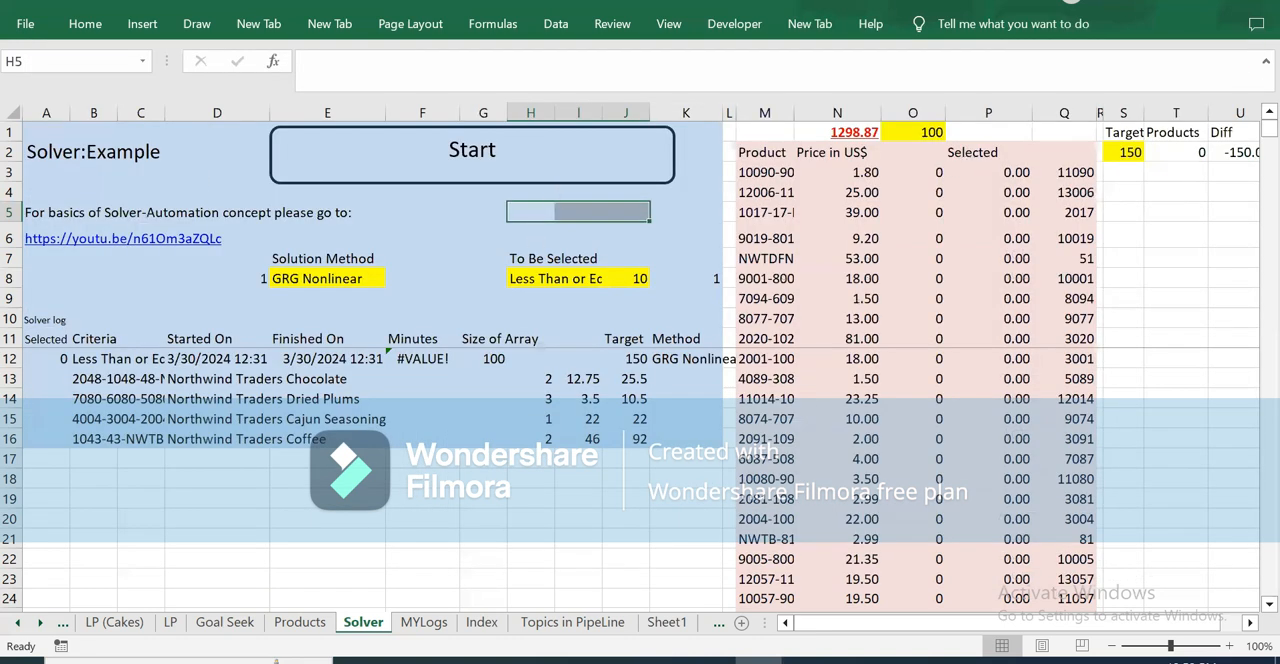
Step: Review the criteria formula in B12 and the difference formula in U2 on the Solver sheet
left_click(84, 359)
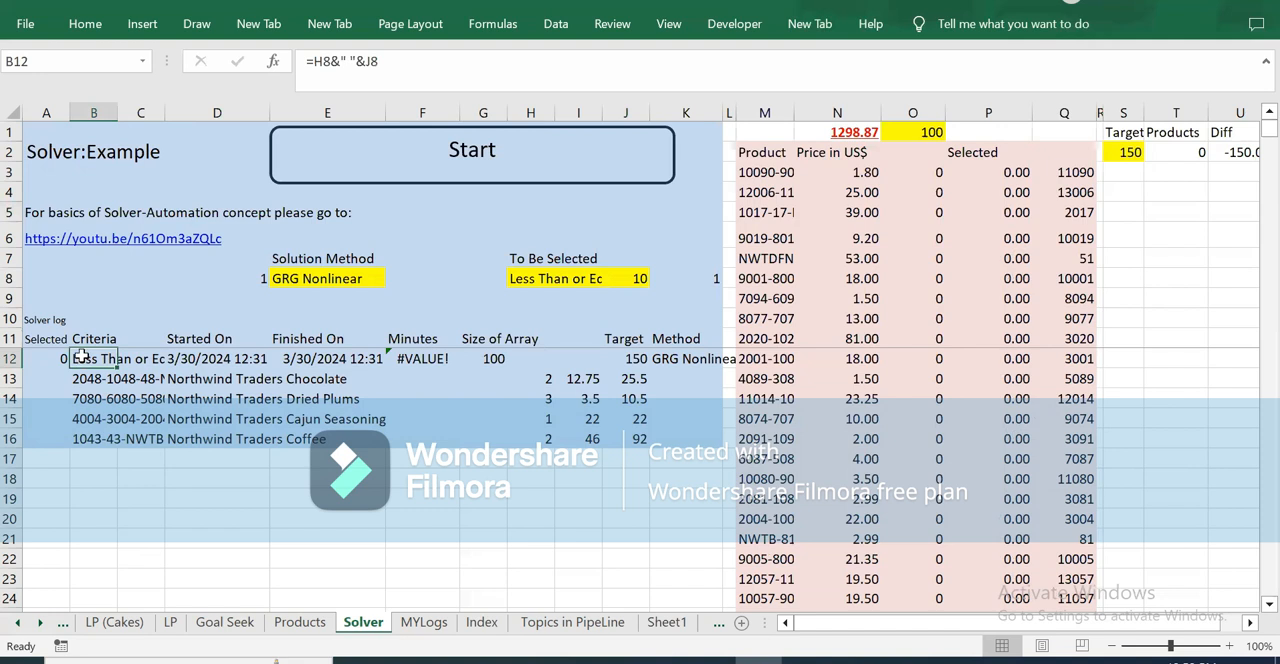
left_click(1232, 150)
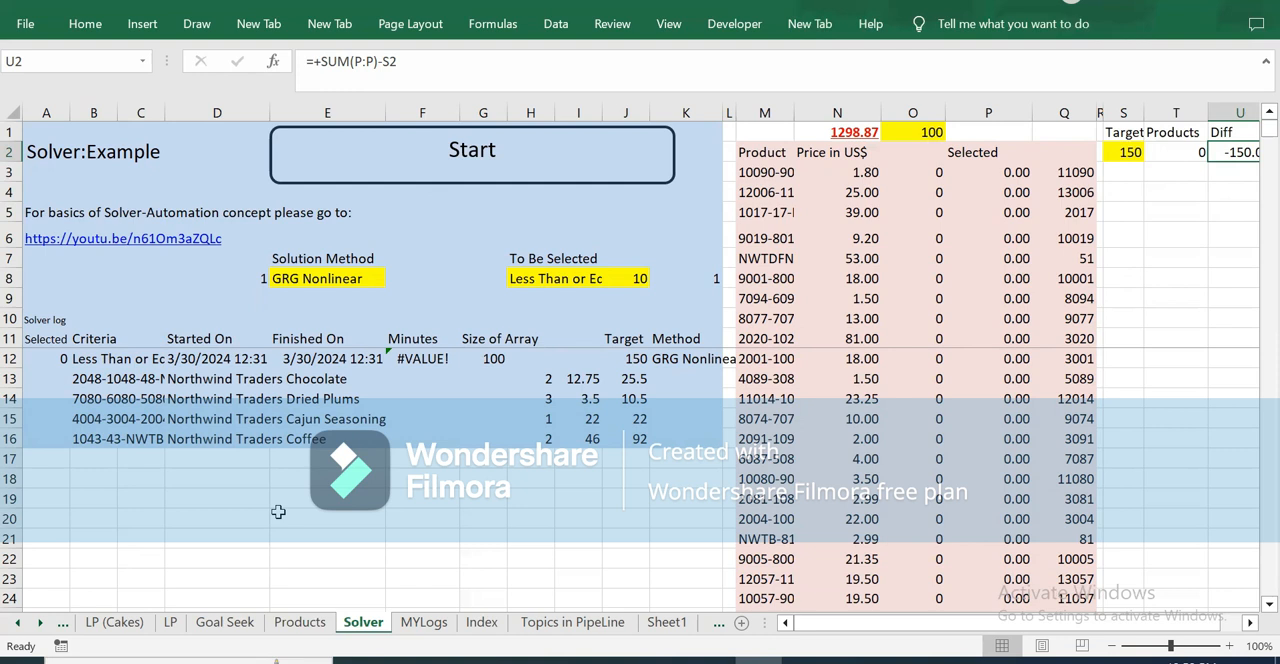
left_click(510, 207)
left_click_drag(510, 207, 674, 207)
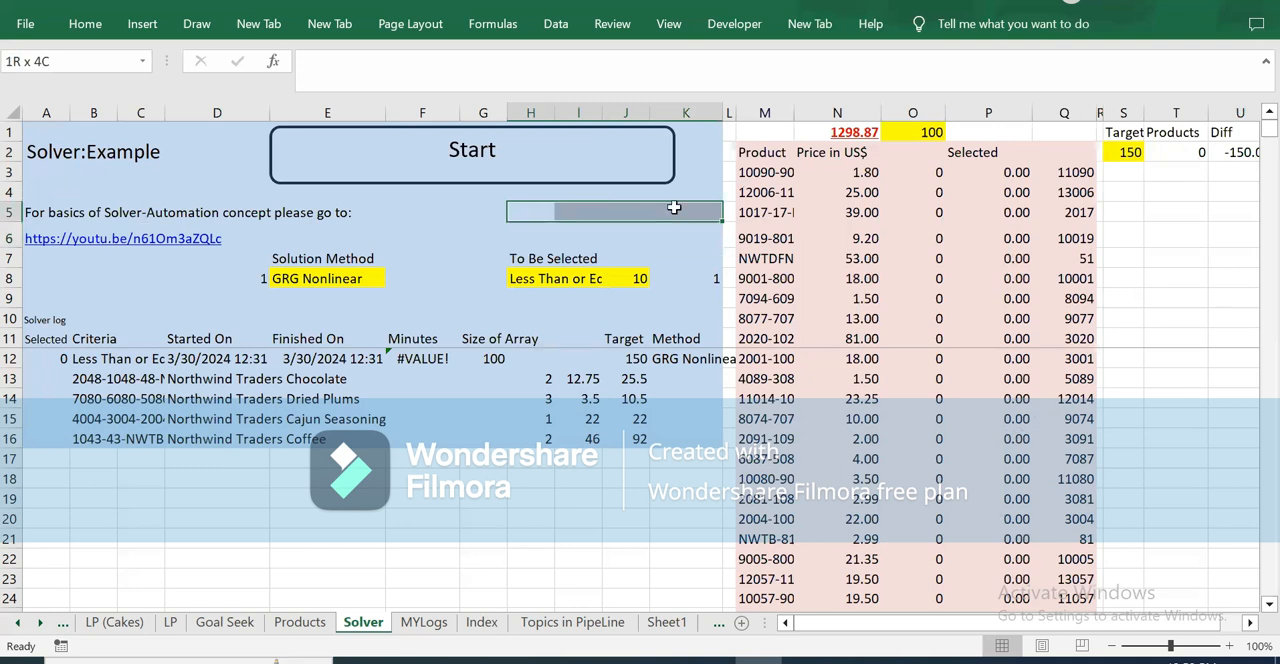
left_click_drag(674, 207, 674, 207)
Step: Run the Solver macro with GRG Nonlinear without rebuilding the sample, and dismiss the completion message
left_click(306, 298)
left_click(318, 278)
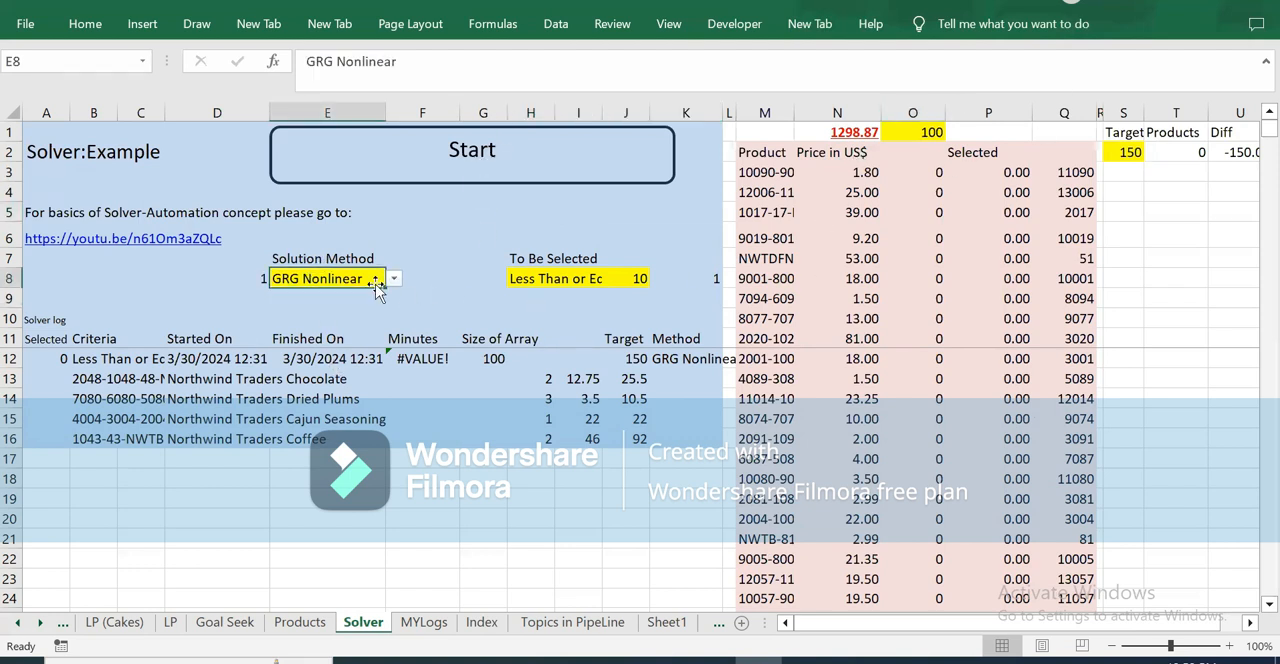
left_click(482, 152)
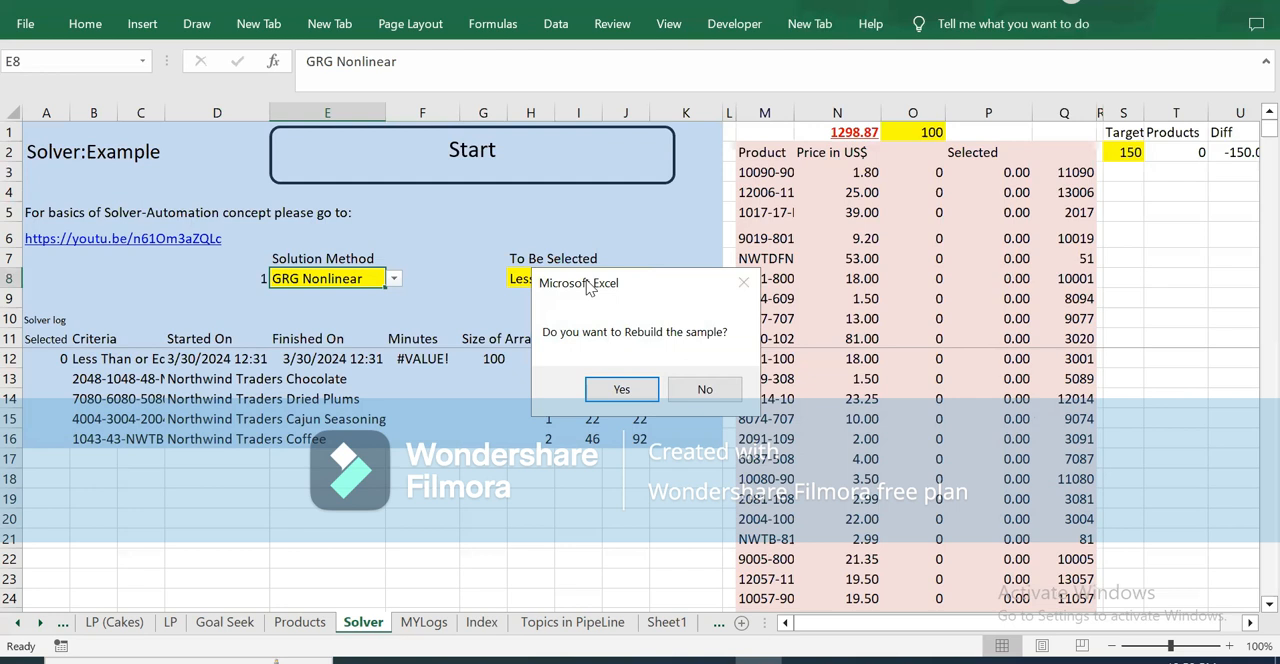
left_click_drag(588, 287, 474, 231)
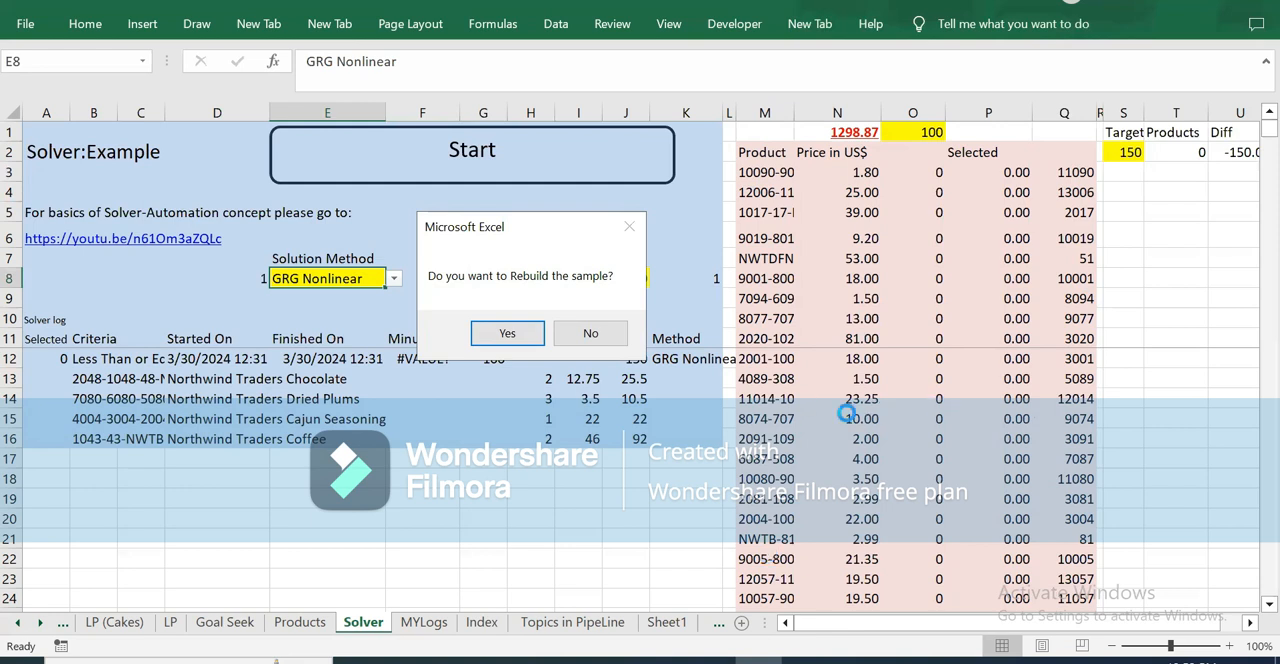
left_click(592, 340)
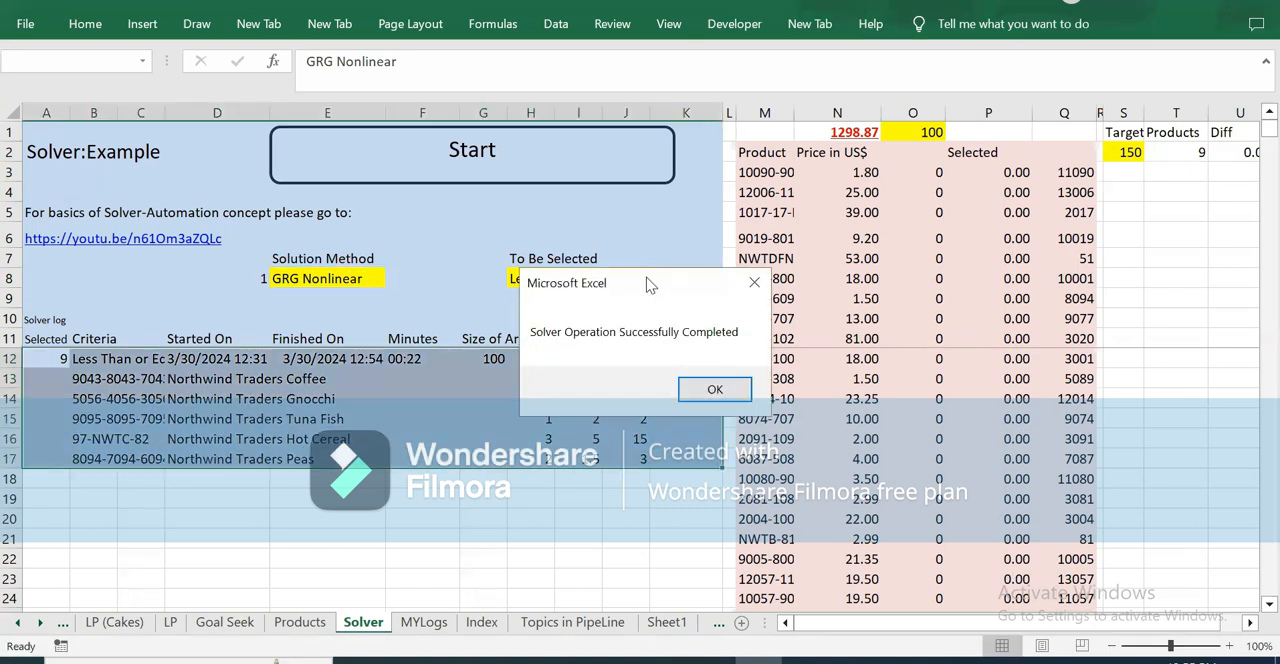
left_click_drag(646, 285, 218, 407)
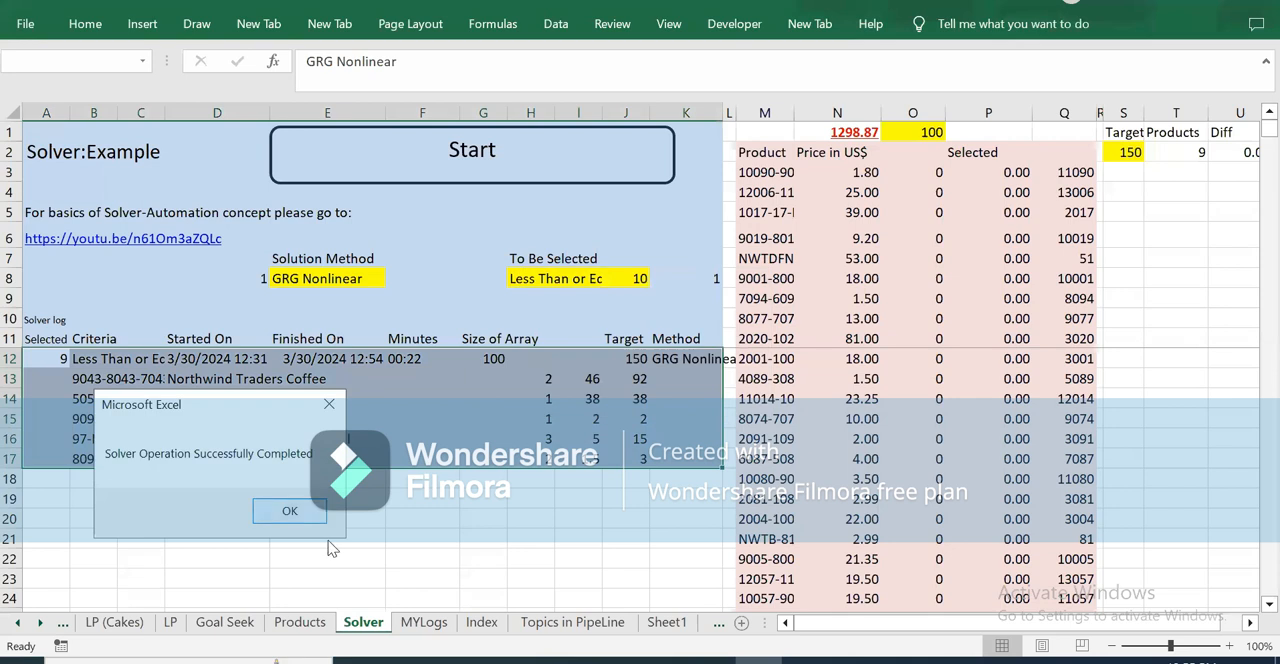
left_click(287, 511)
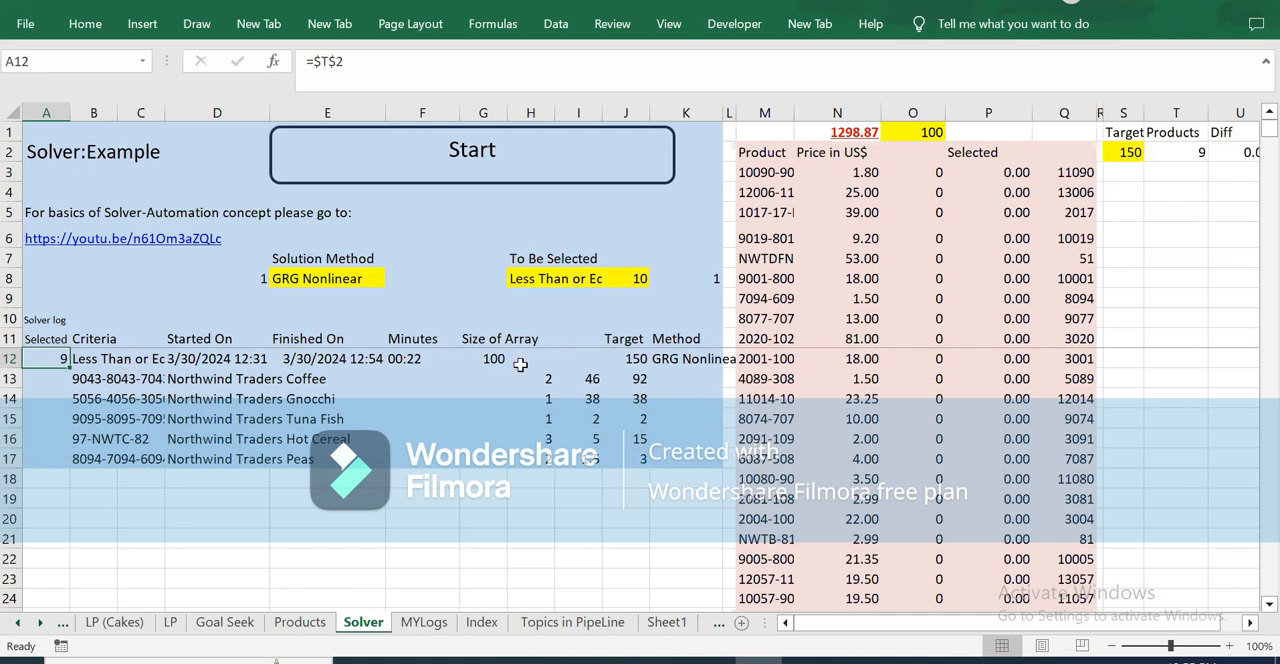
Step: Check the sums of the selected quantities in H13:H17, prices in I13:I17 and amounts in J13:J17
left_click_drag(550, 374, 550, 439)
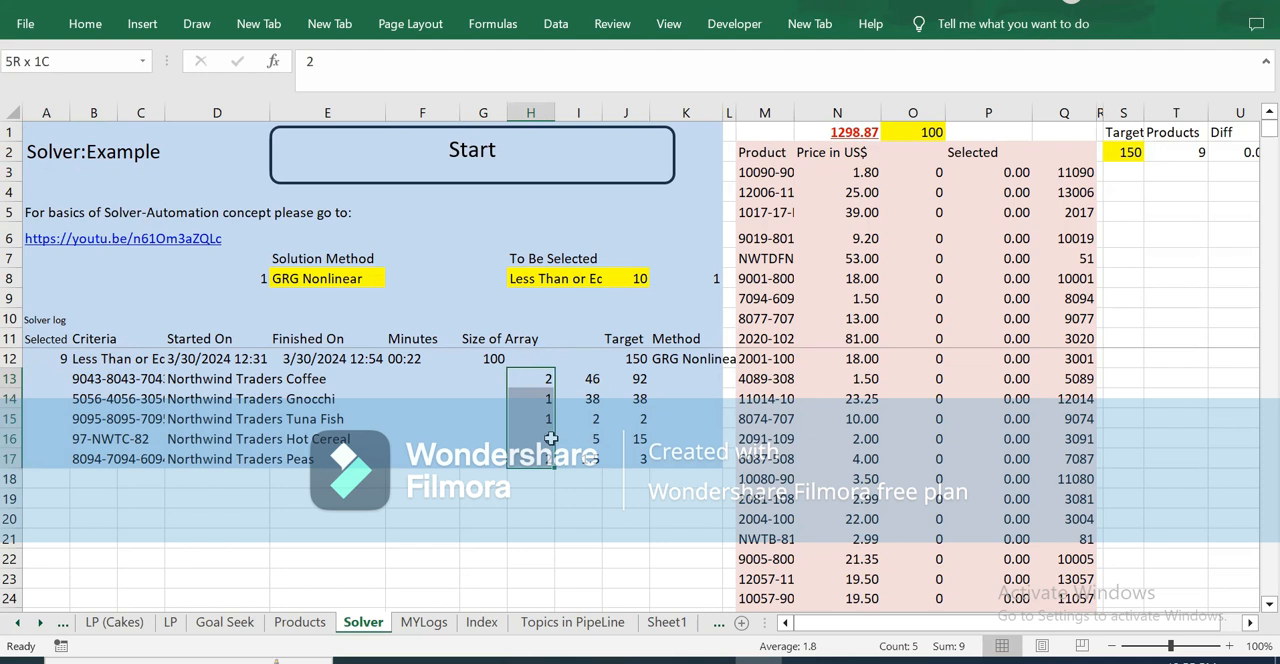
left_click_drag(550, 439, 550, 439)
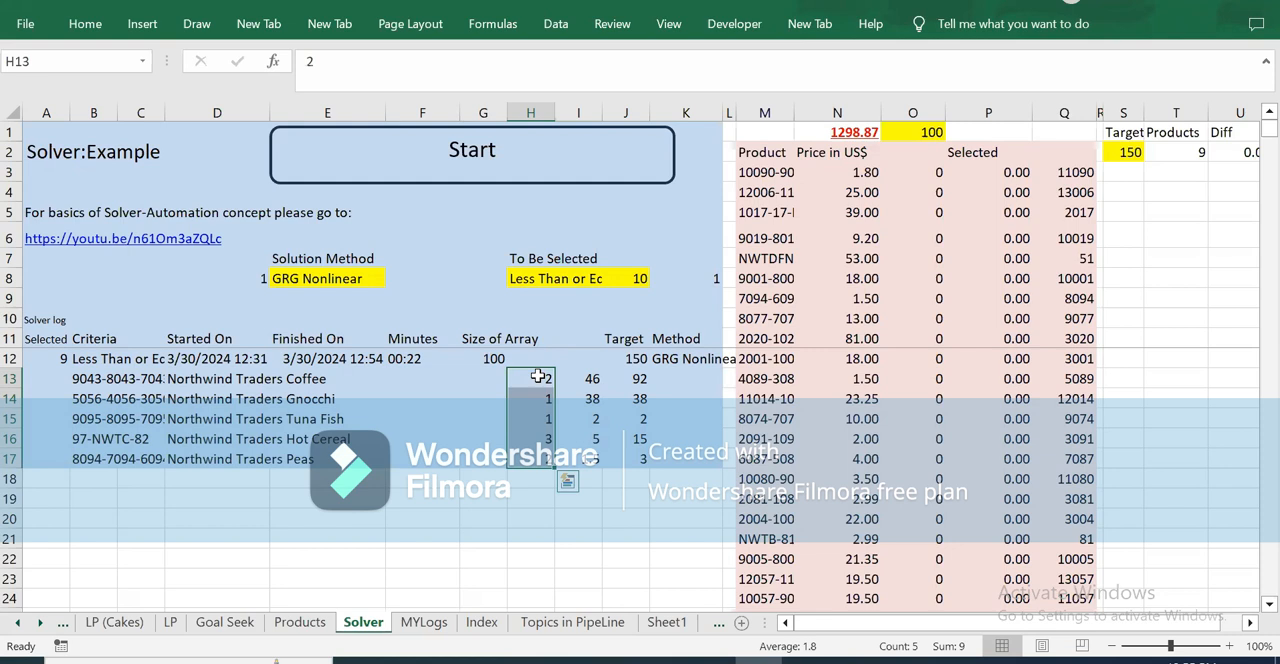
left_click_drag(590, 378, 591, 437)
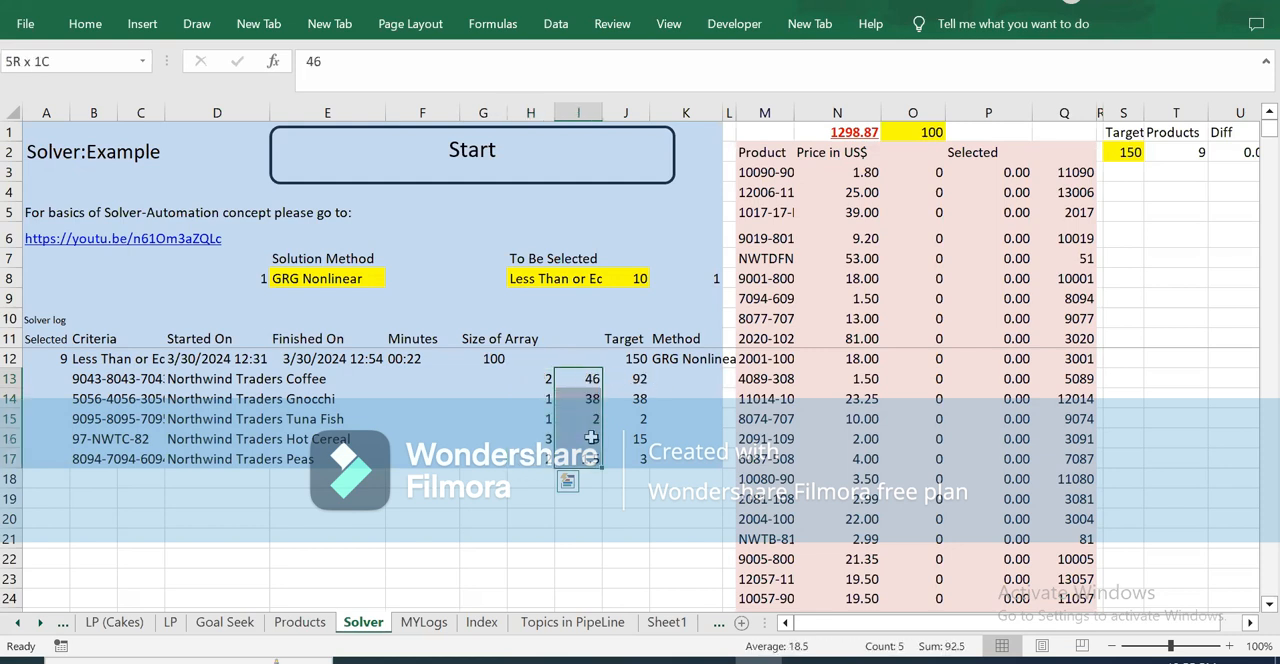
left_click_drag(637, 378, 637, 443)
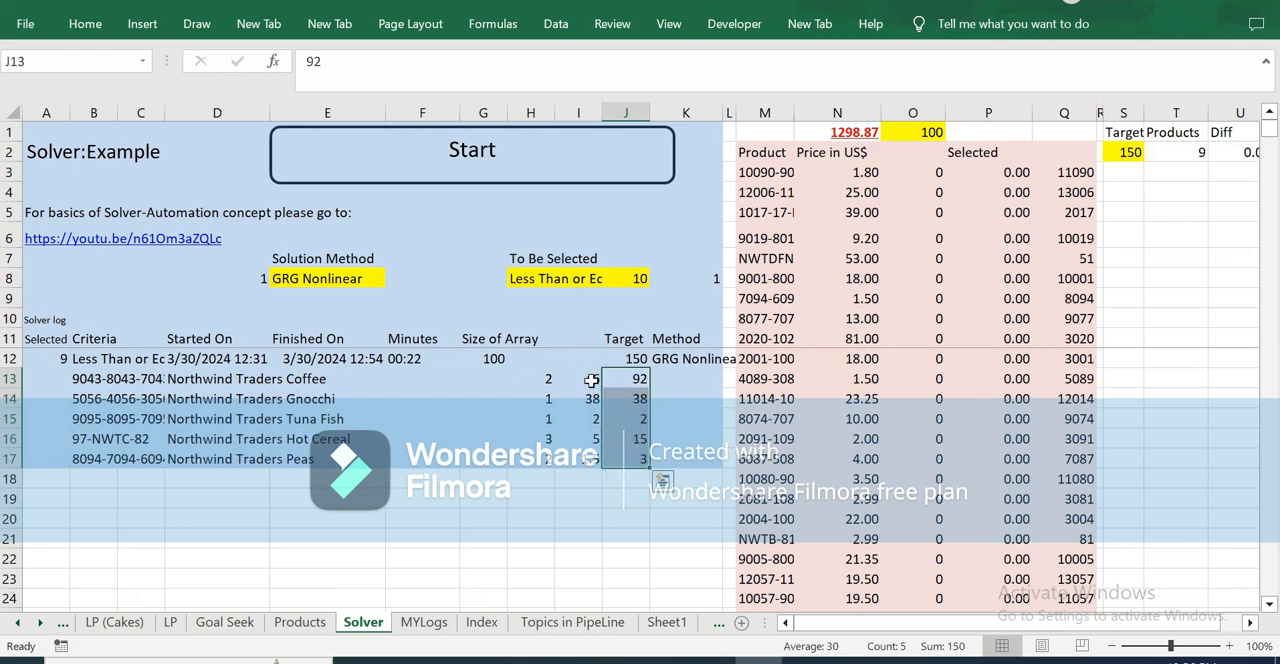
left_click_drag(588, 380, 590, 442)
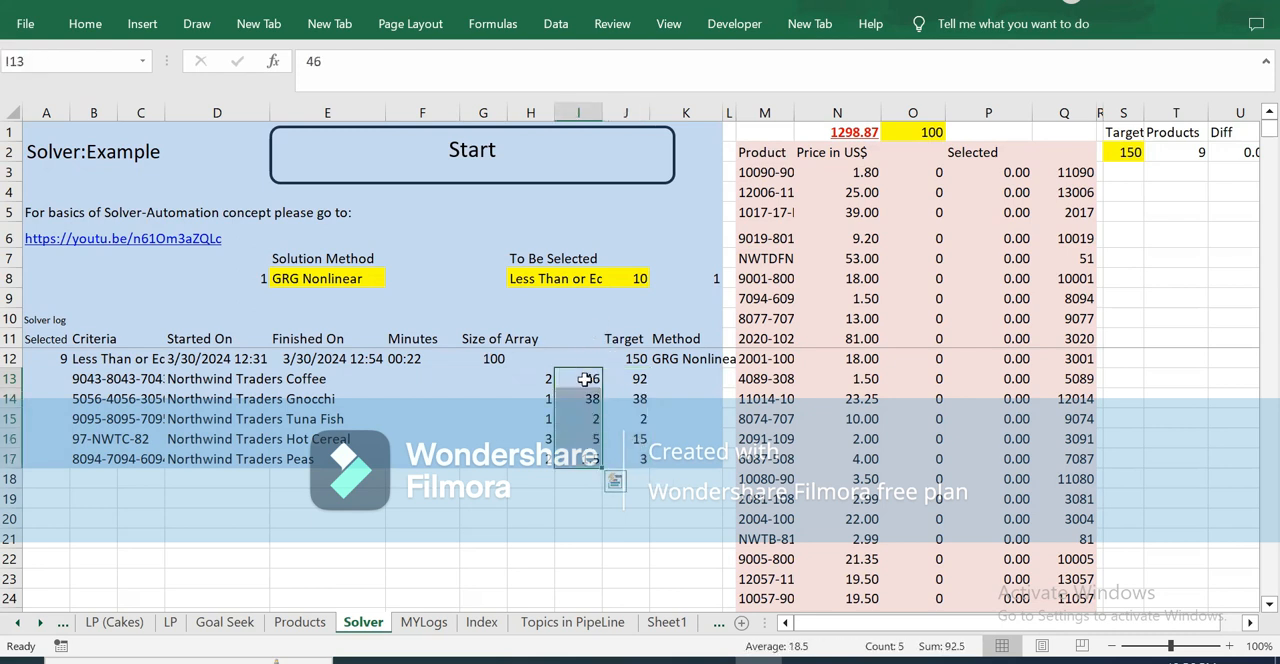
left_click_drag(633, 379, 634, 442)
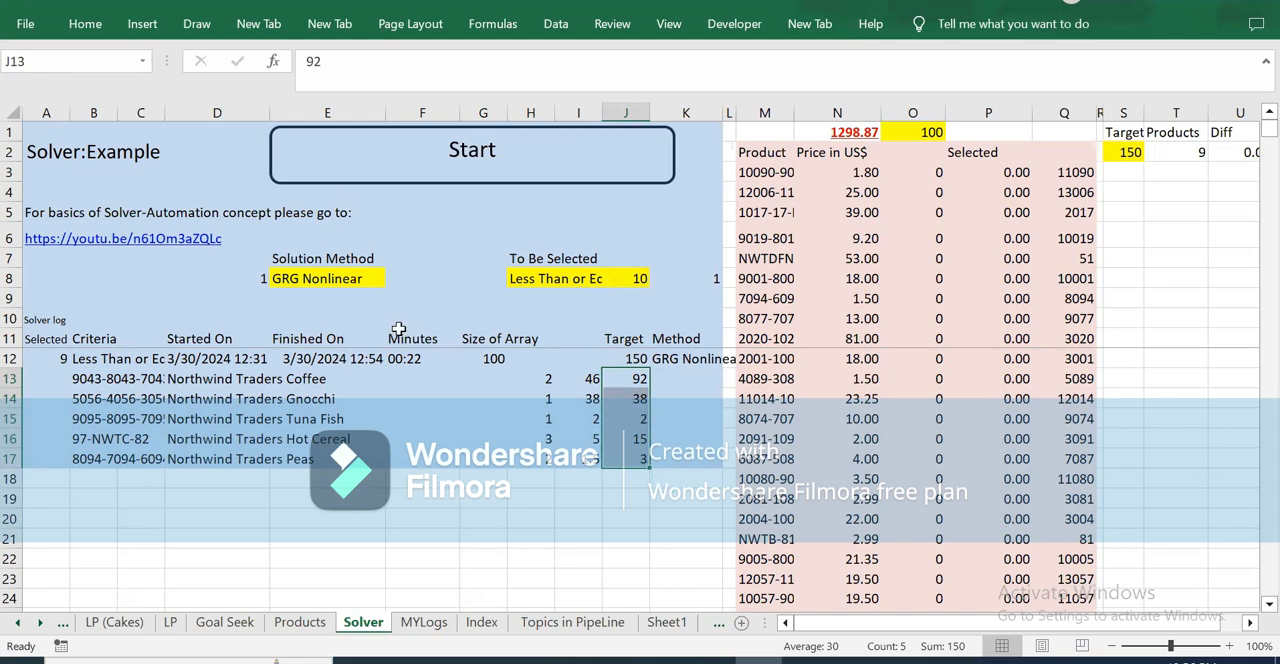
Step: Set the solution method in E8 to Simplex LP and run the Solver macro without rebuilding the sample
left_click(349, 281)
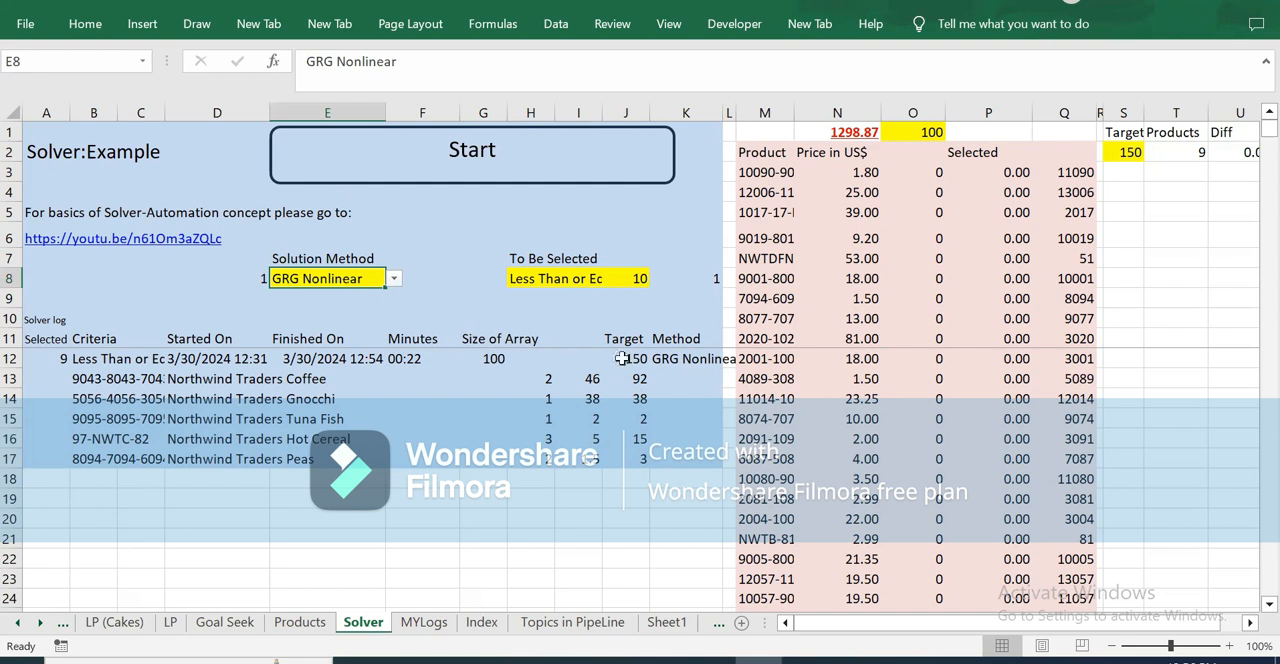
left_click(394, 279)
left_click(297, 310)
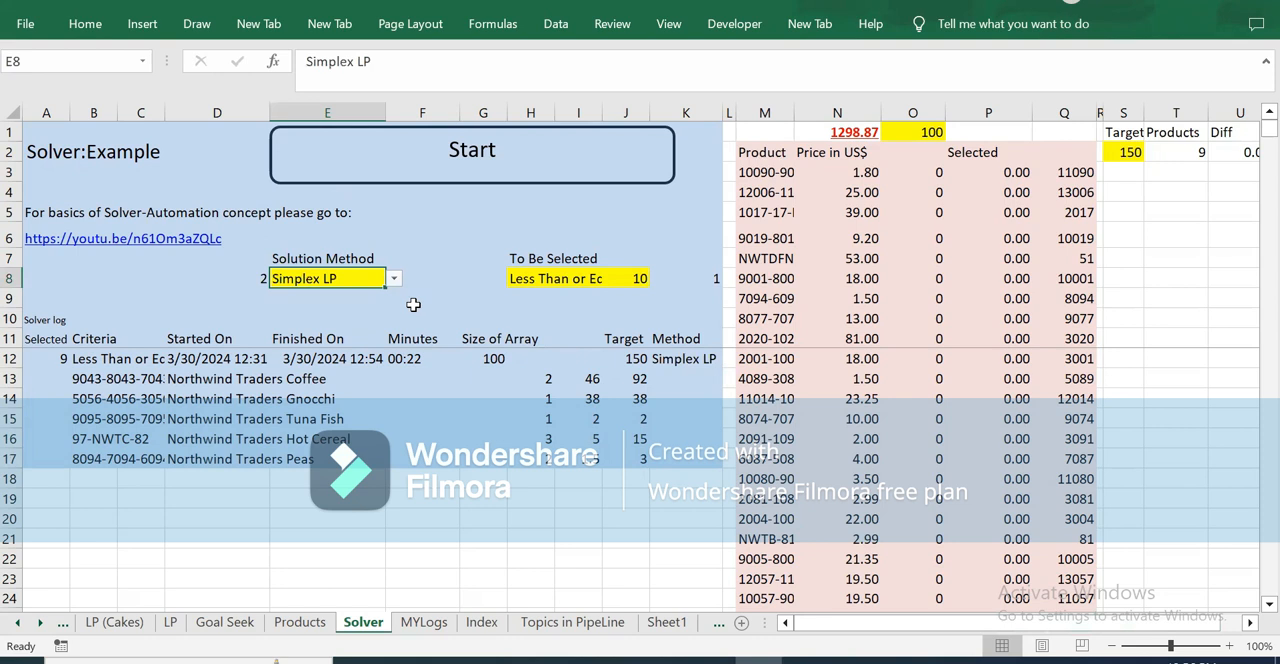
left_click(478, 163)
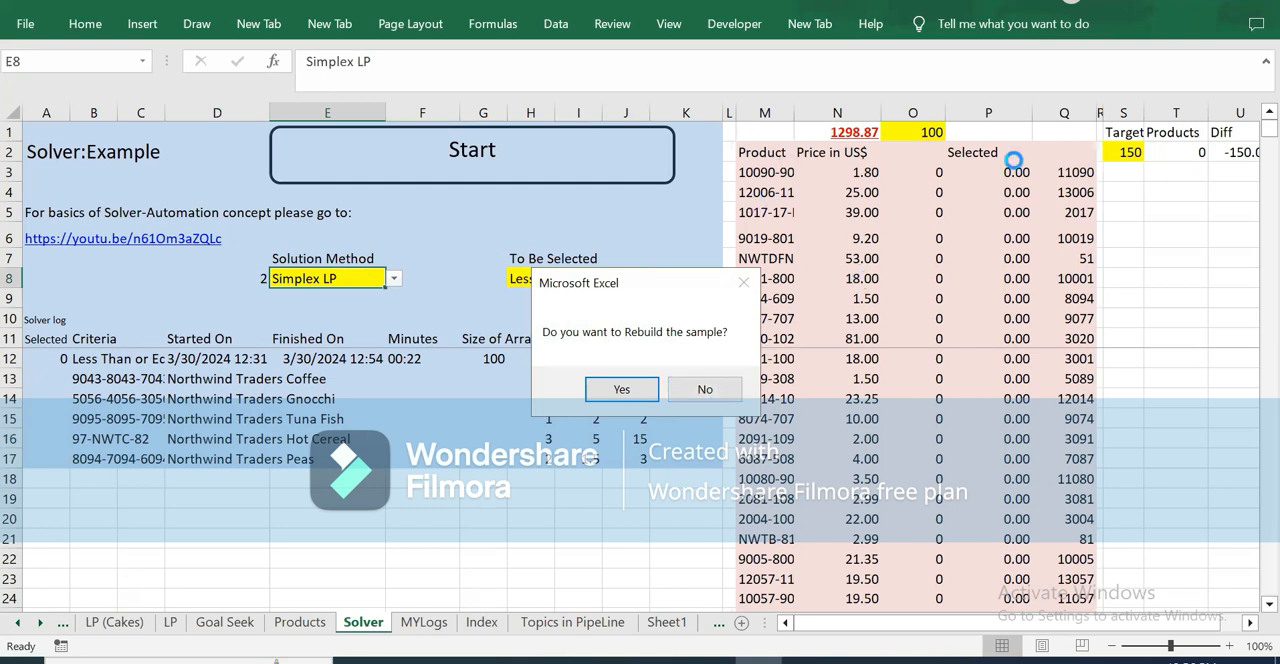
left_click(728, 390)
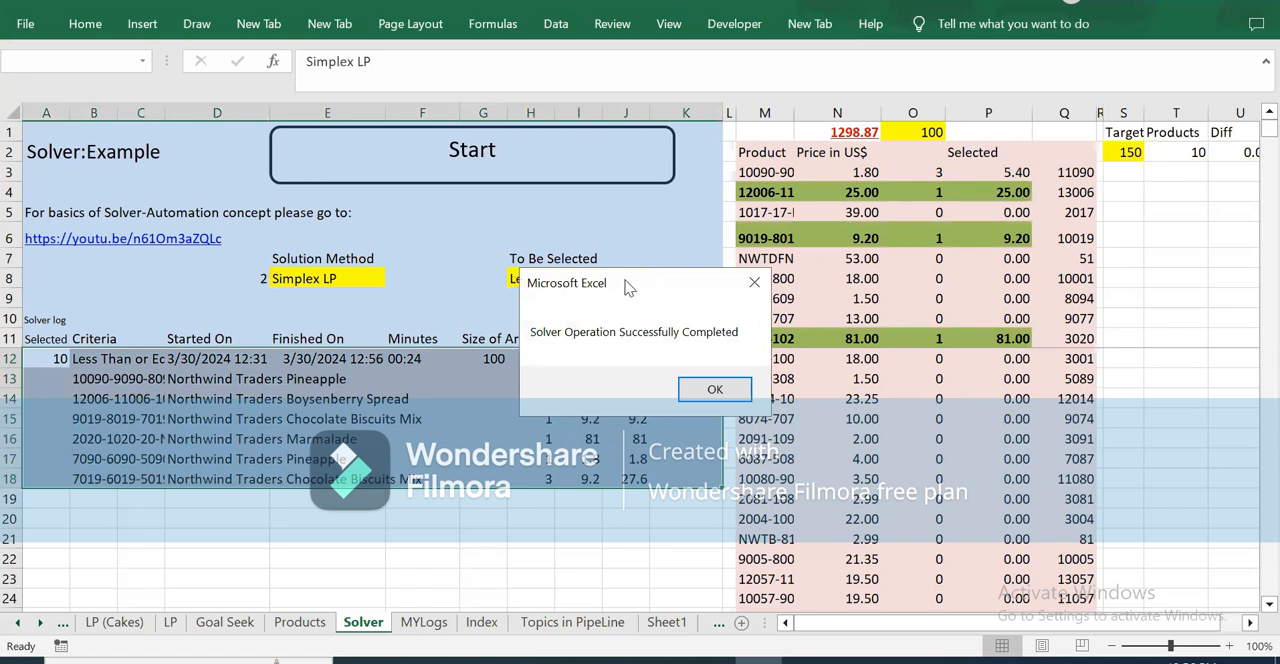
Step: Dismiss the completion message and check the sums of the selected quantities in H13:H18 and amounts in J13:J18
left_click_drag(628, 287, 246, 357)
key("Return")
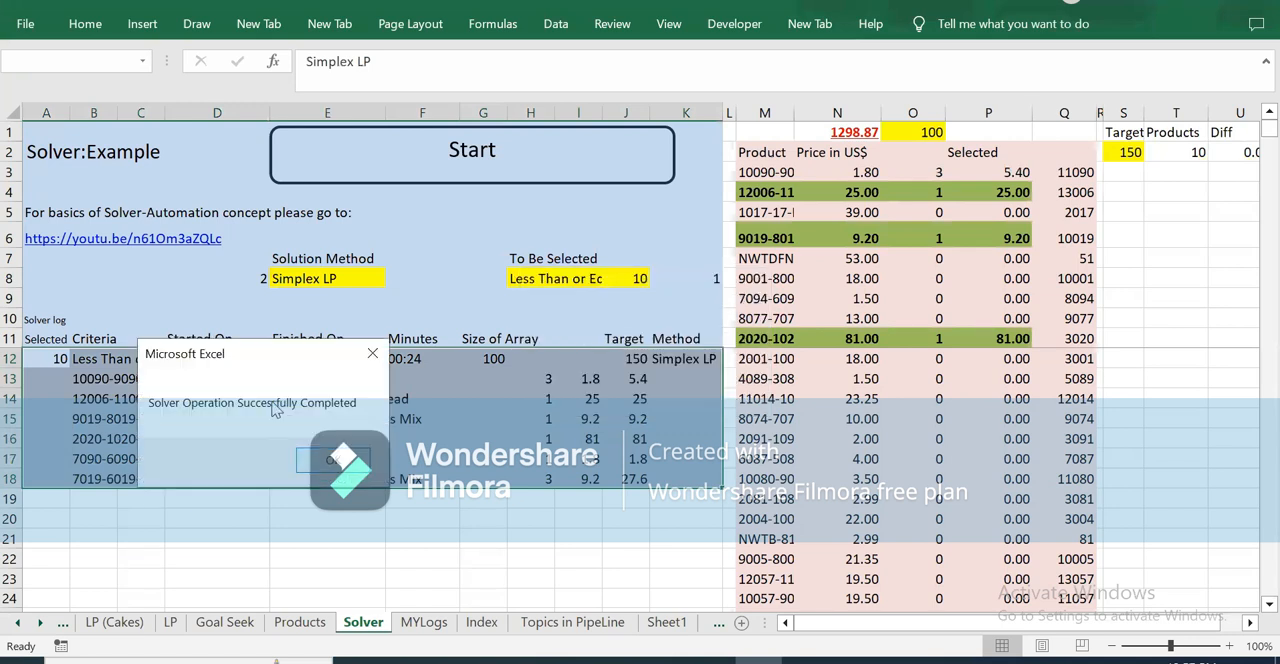
left_click_drag(548, 378, 544, 445)
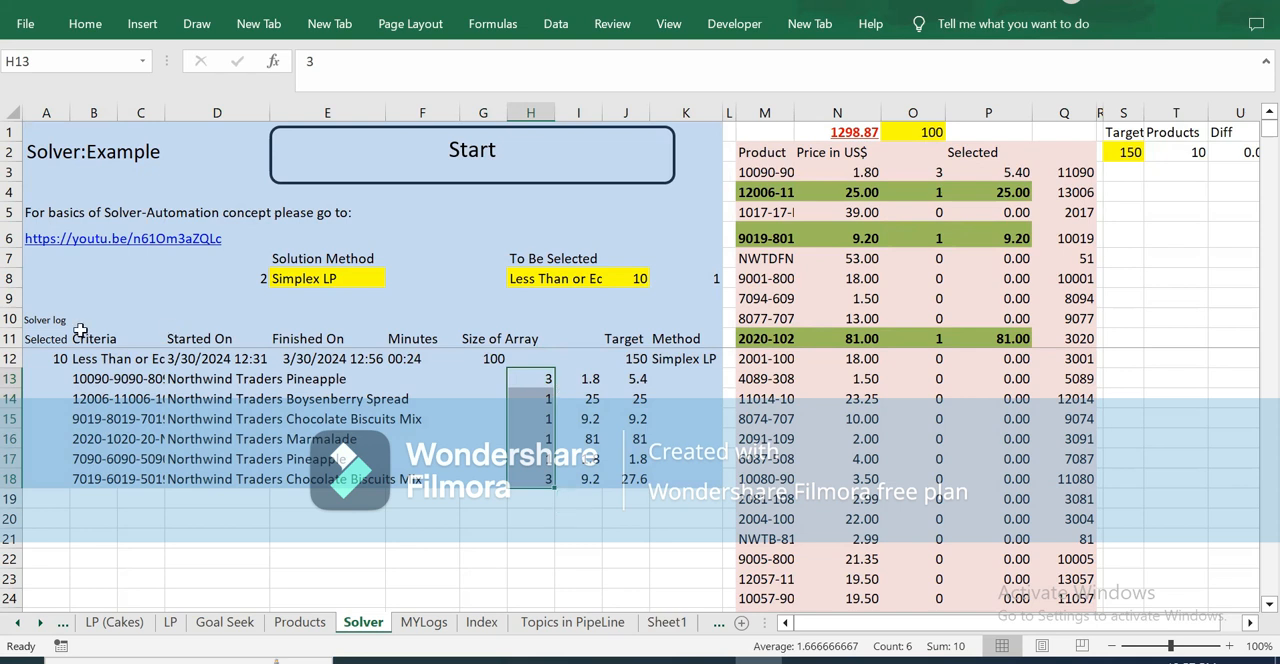
left_click_drag(638, 380, 638, 478)
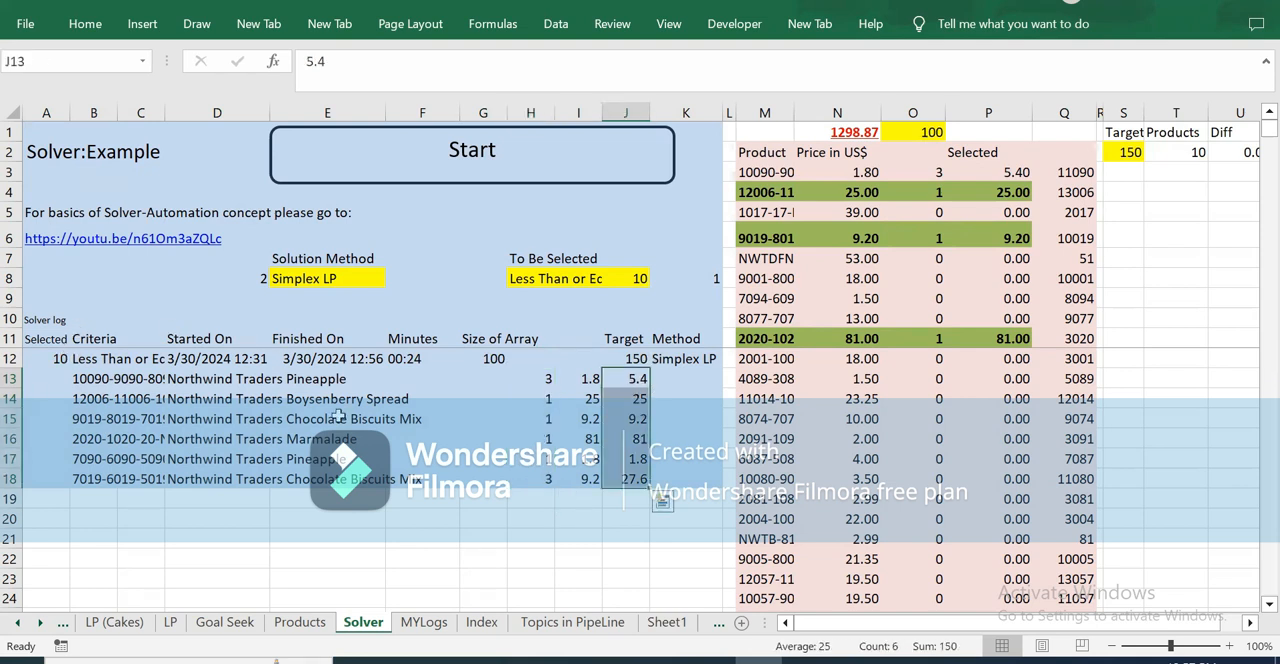
Step: Set the solution method in E8 to Evolutionary and run the Solver macro without rebuilding the sample
left_click(360, 277)
left_click(395, 280)
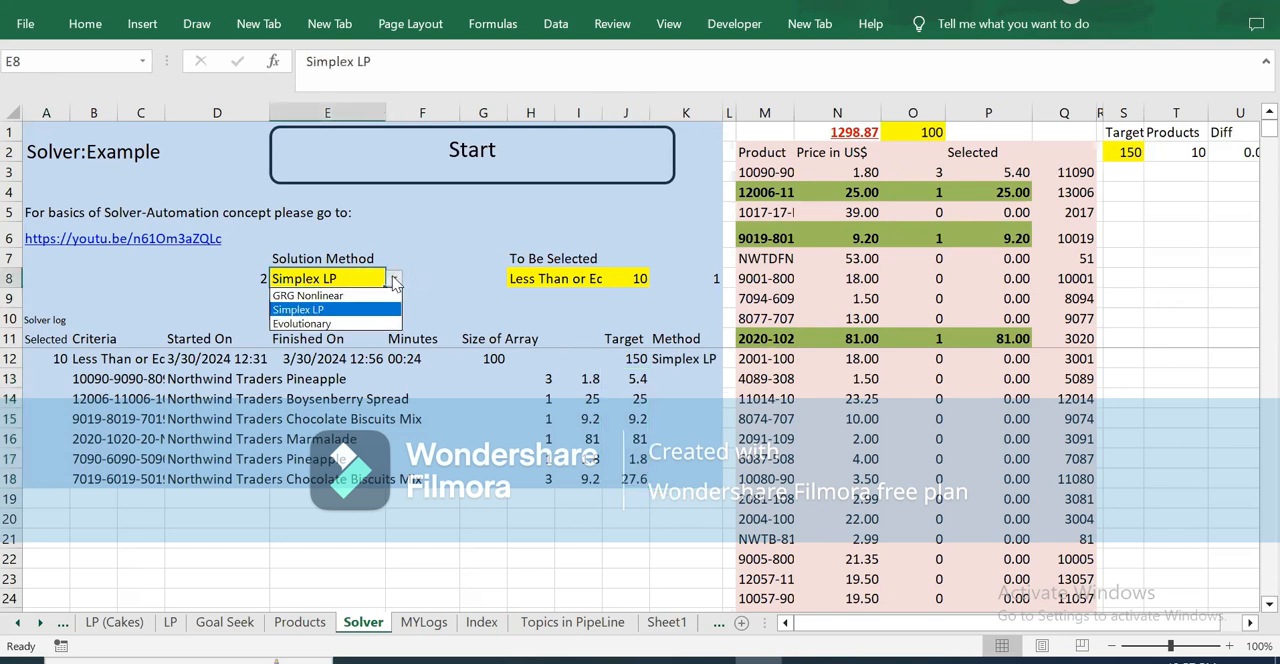
left_click(316, 324)
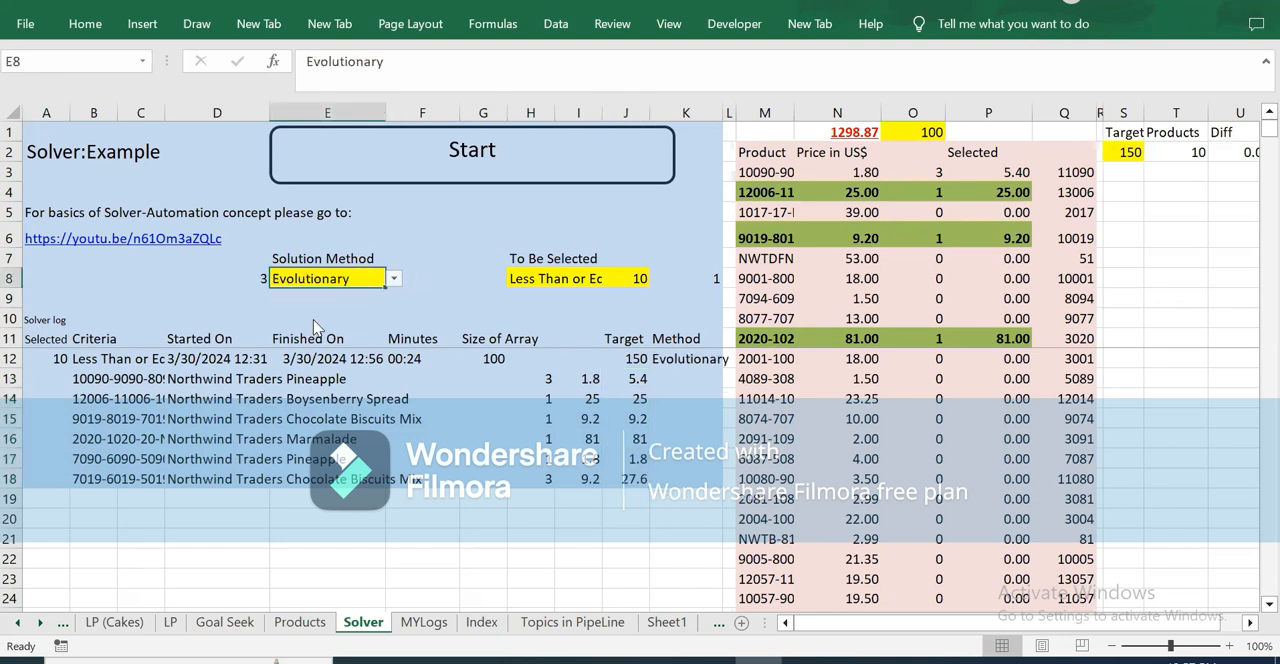
left_click(483, 152)
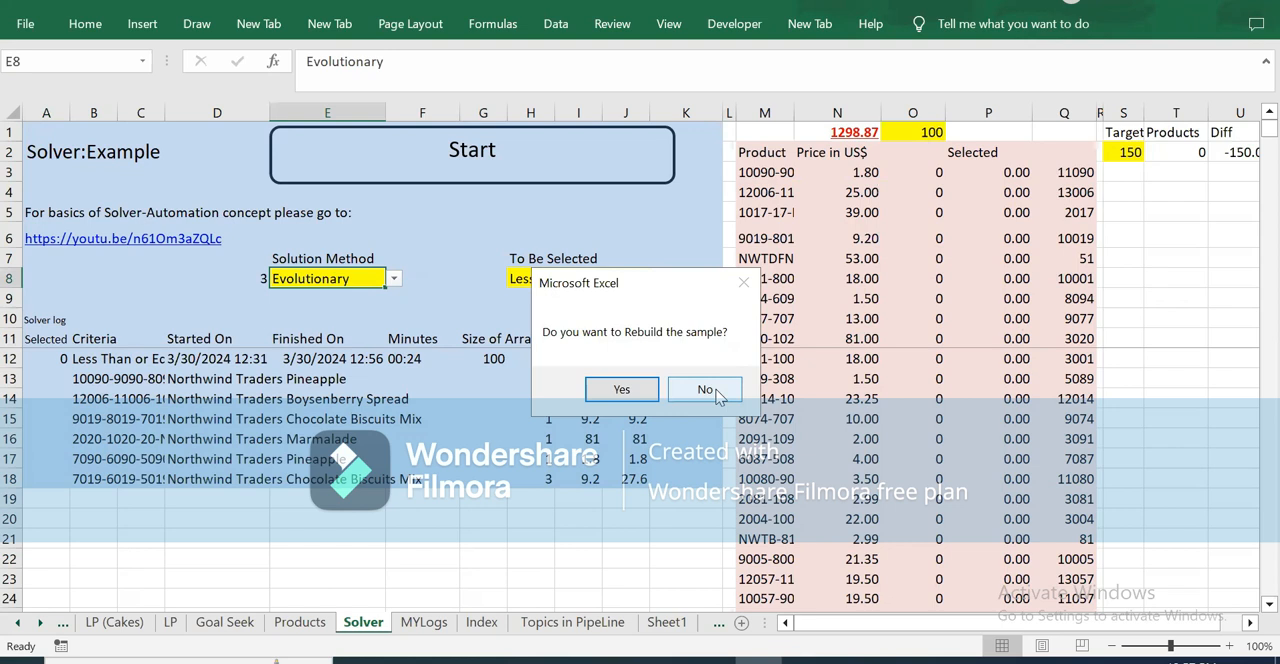
left_click(710, 391)
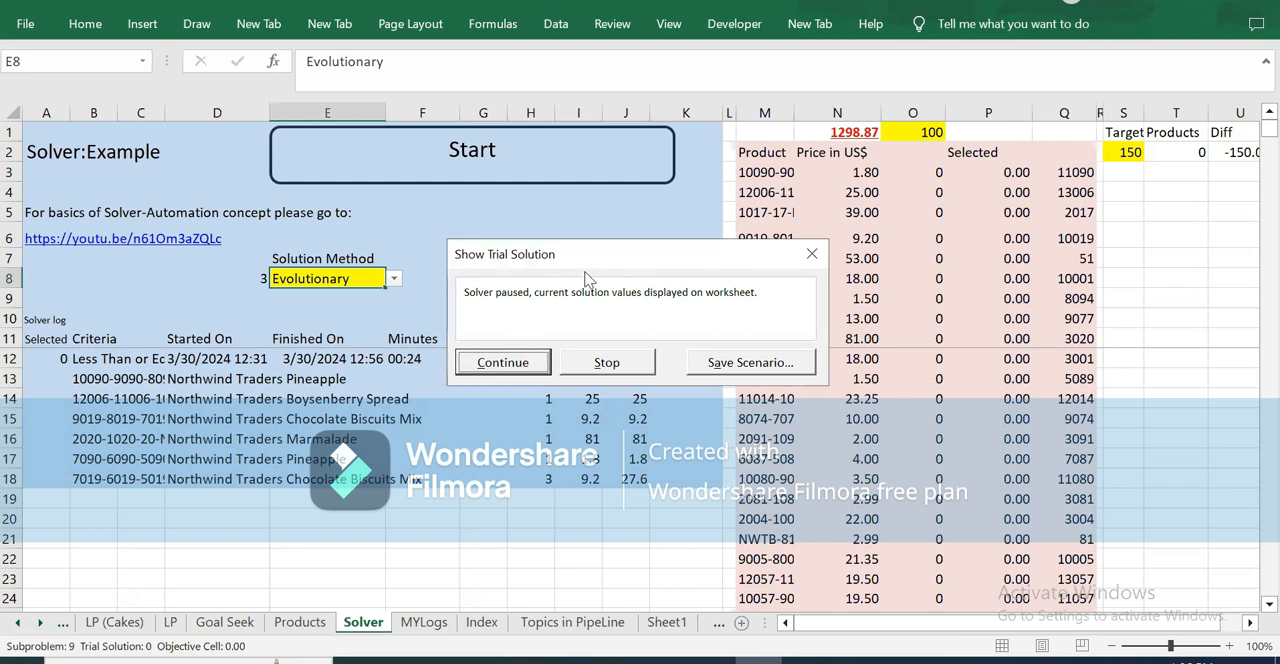
Step: Stop the paused Evolutionary Solver run and move the code interruption dialog away from the product table
left_click(616, 366)
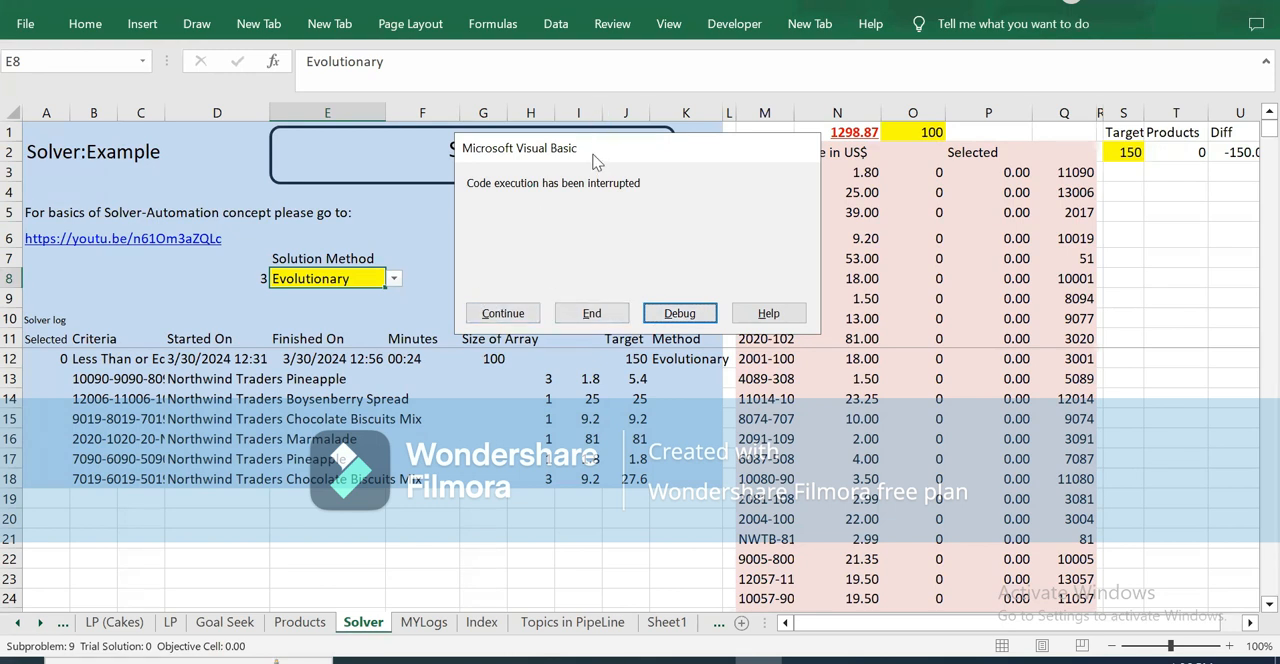
left_click_drag(572, 163, 224, 298)
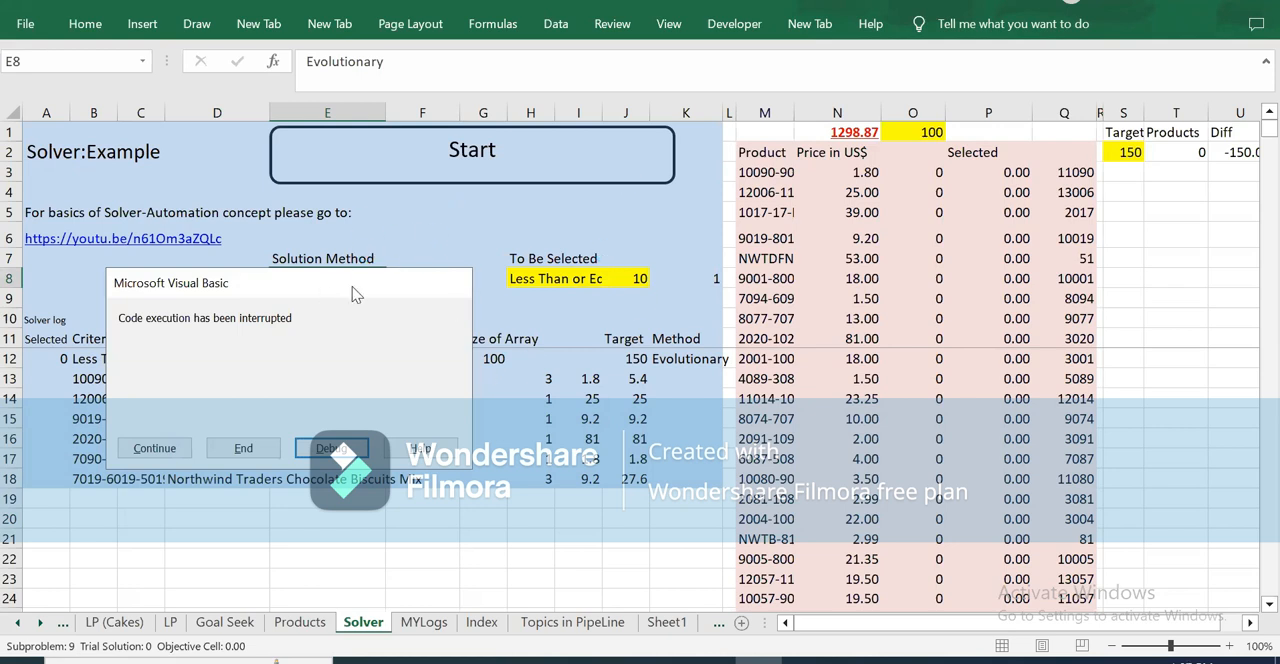
left_click_drag(343, 288, 379, 249)
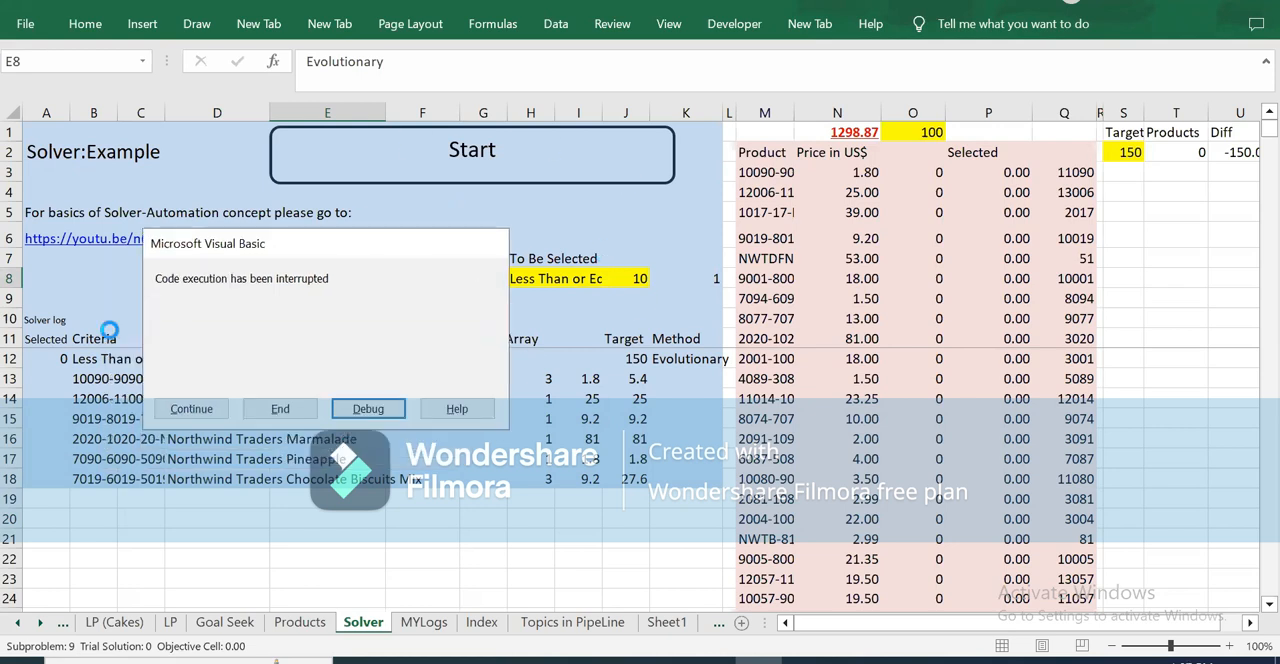